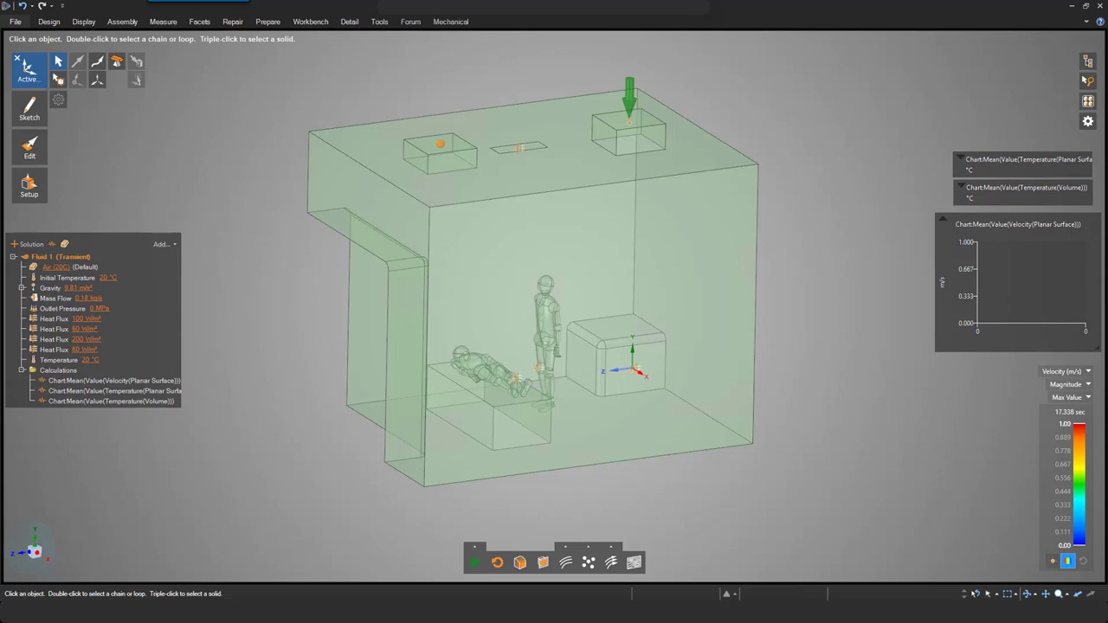
Step: Run the transient fluid simulation and move the ceiling outlet duct body along its X axis while the simulation is solving
{"action": "left_click", "coordinate": [474, 562]}
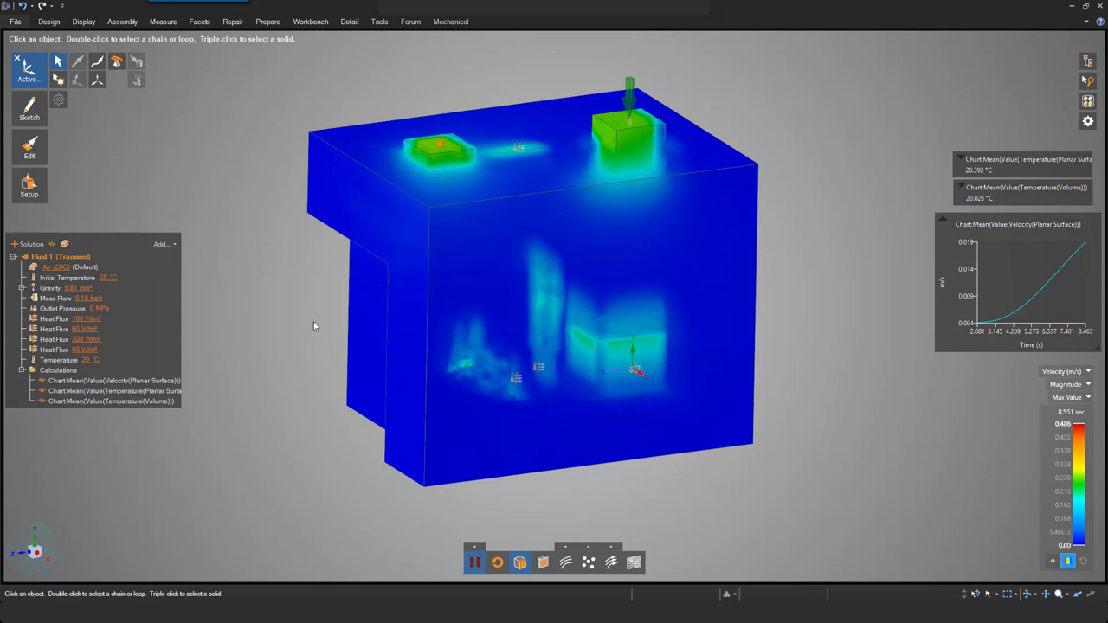
{"action": "left_click_drag", "start_coordinate": [384, 130], "coordinate": [490, 193]}
{"action": "key", "text": "m"}
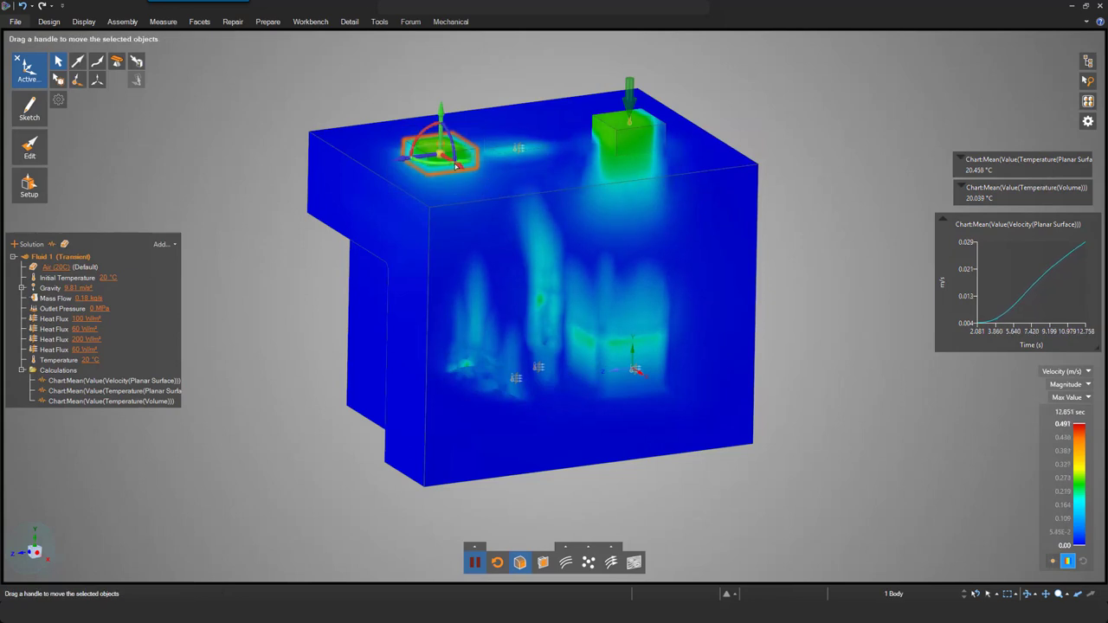
{"action": "left_click_drag", "start_coordinate": [459, 167], "coordinate": [468, 203]}
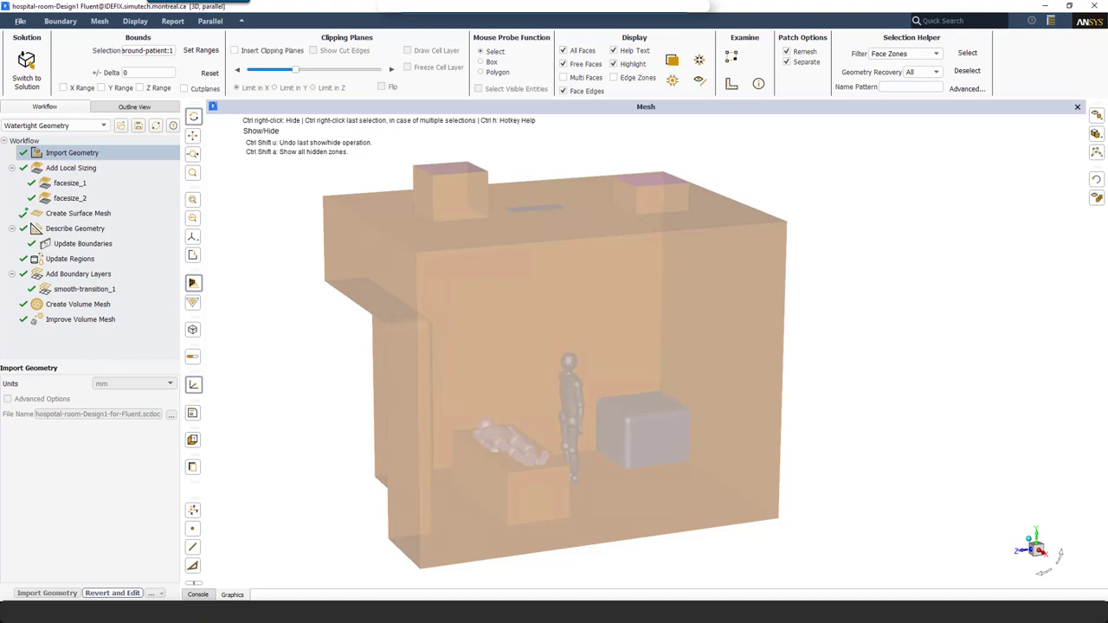
Step: In Ansys Fluent, cut the opaque room mesh with an X-limited clipping plane, draw the cell layer, and switch to solution mode
{"action": "left_click", "coordinate": [677, 61]}
{"action": "left_click", "coordinate": [241, 51]}
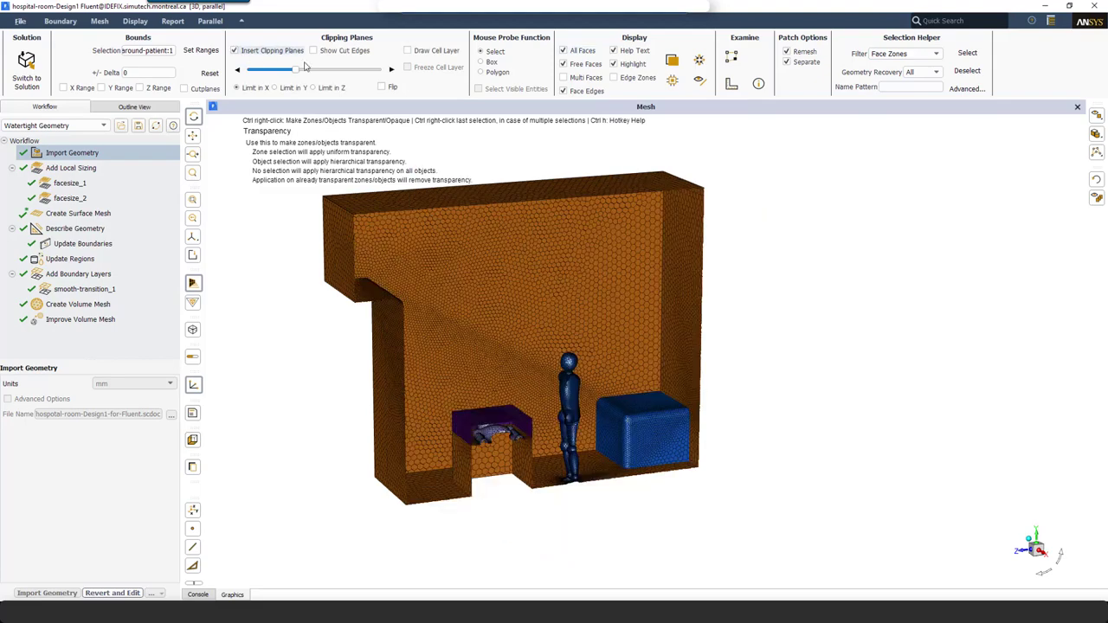
{"action": "left_click", "coordinate": [414, 50]}
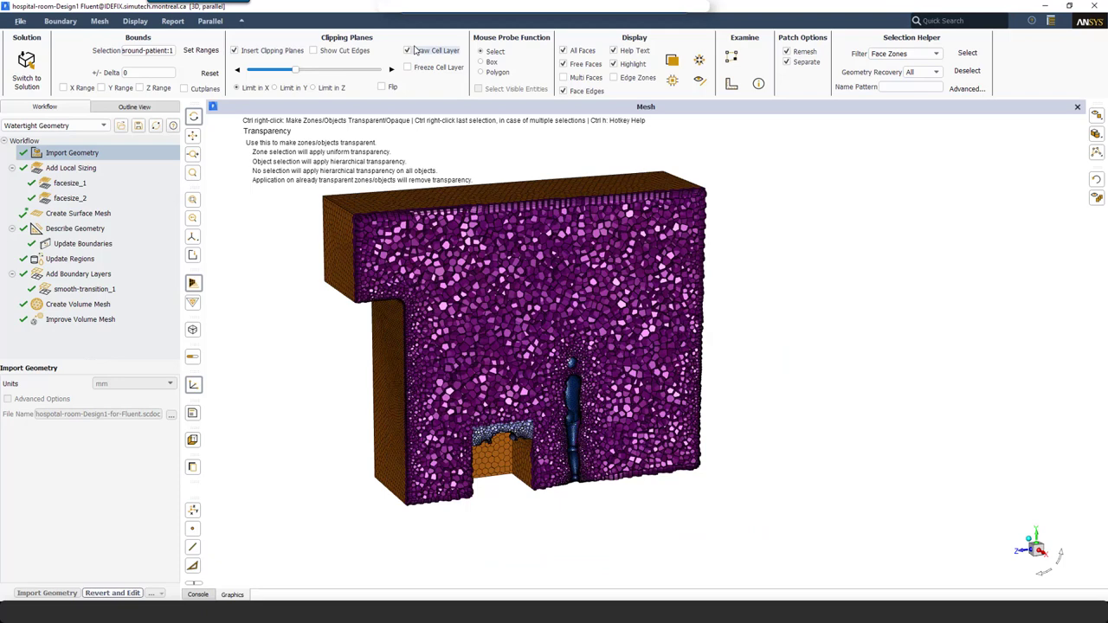
{"action": "left_click", "coordinate": [24, 72]}
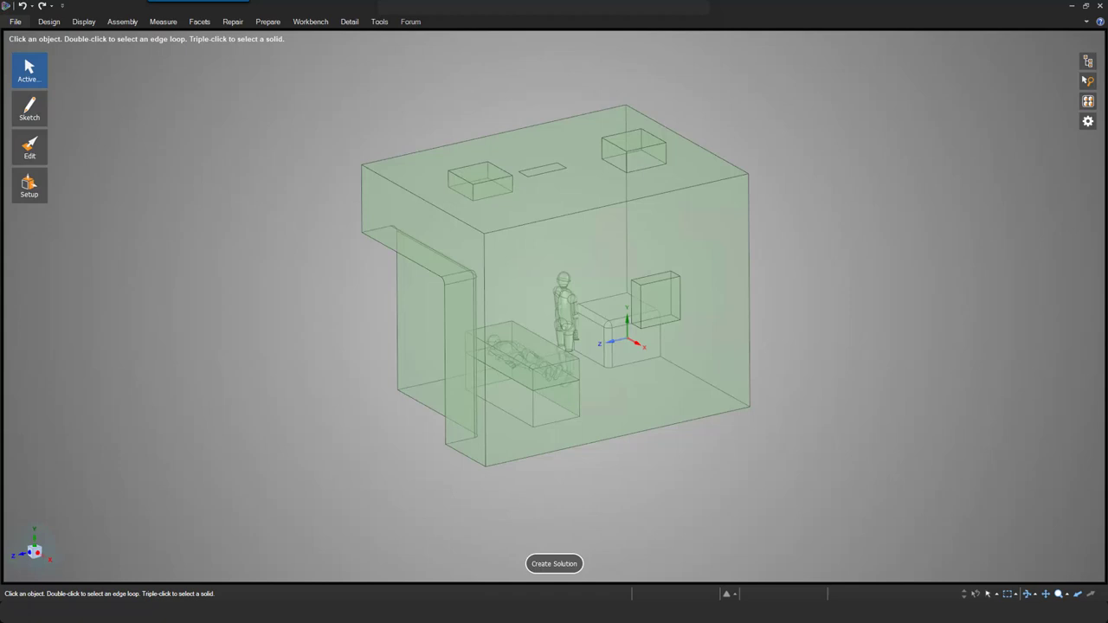
Step: In Ansys Discovery, create a fluid flow solution with Air (20C), without creating a fluid volume, for the room and wall duct bodies
{"action": "left_click", "coordinate": [553, 565]}
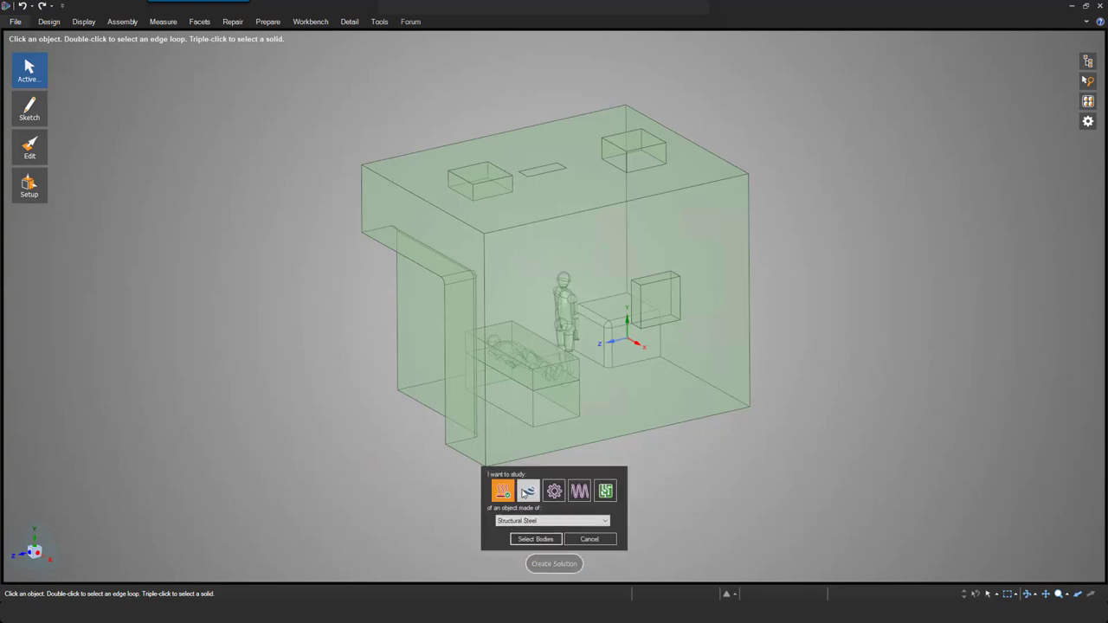
{"action": "left_click", "coordinate": [528, 462]}
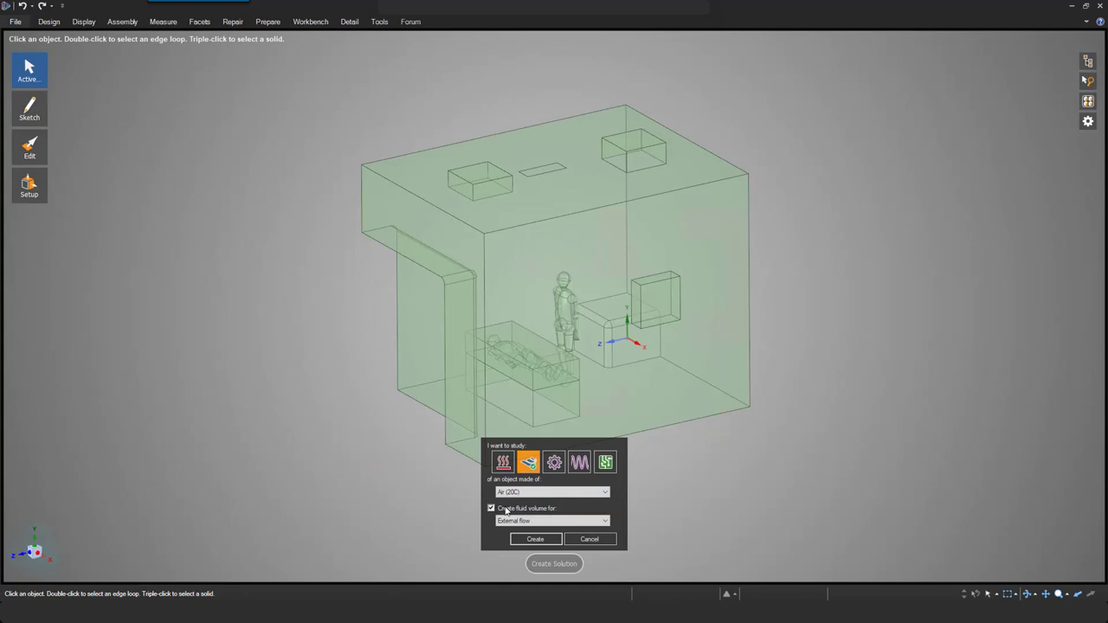
{"action": "left_click", "coordinate": [506, 510]}
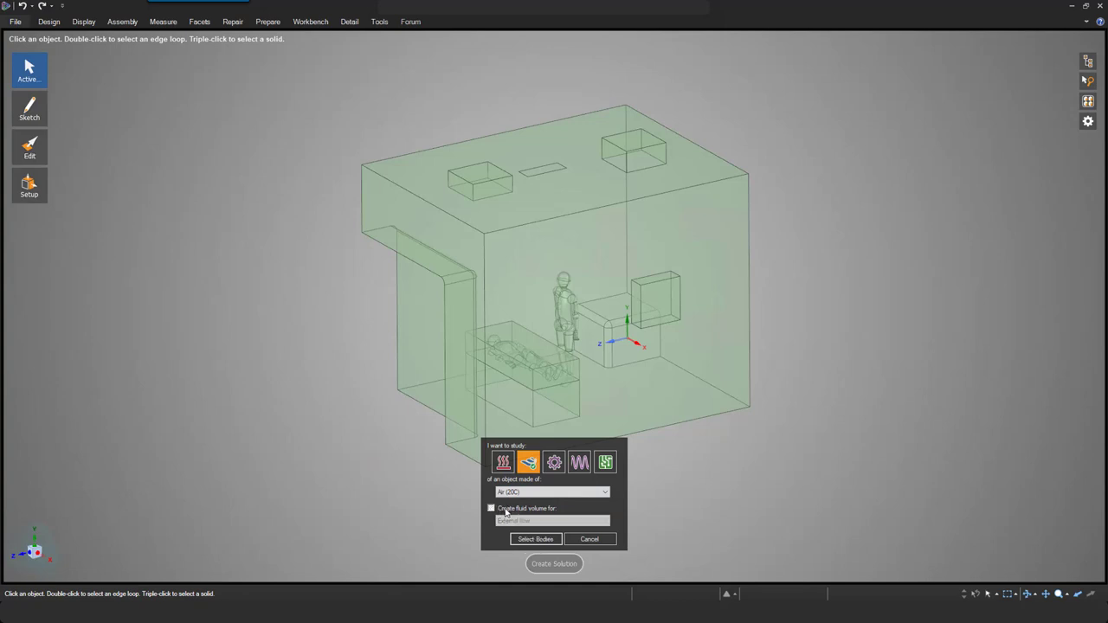
{"action": "left_click", "coordinate": [532, 541]}
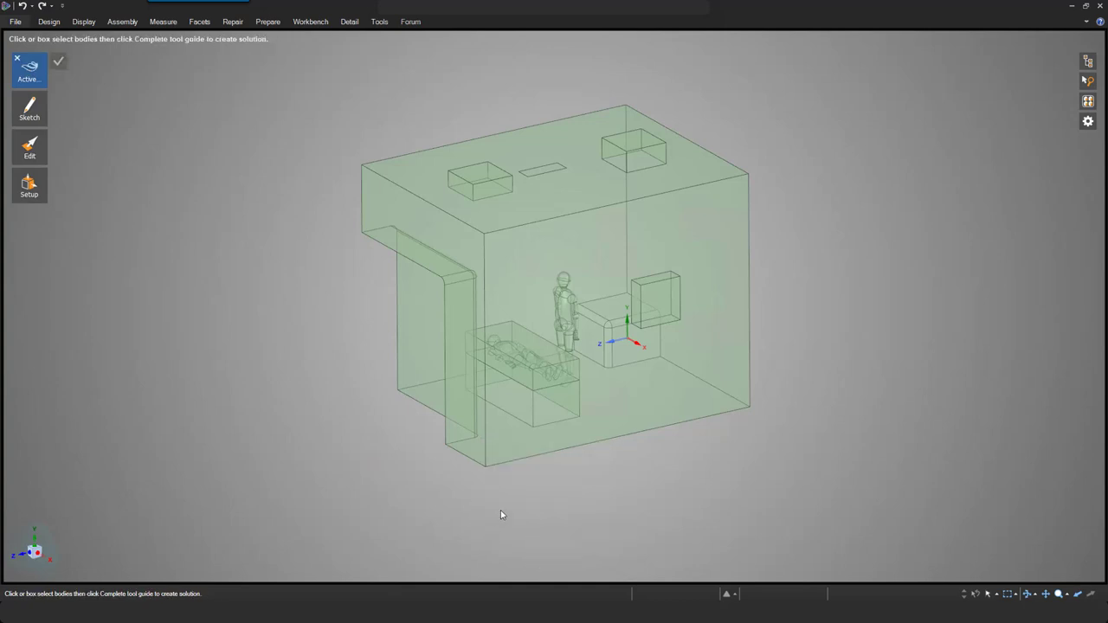
{"action": "left_click", "coordinate": [517, 292]}
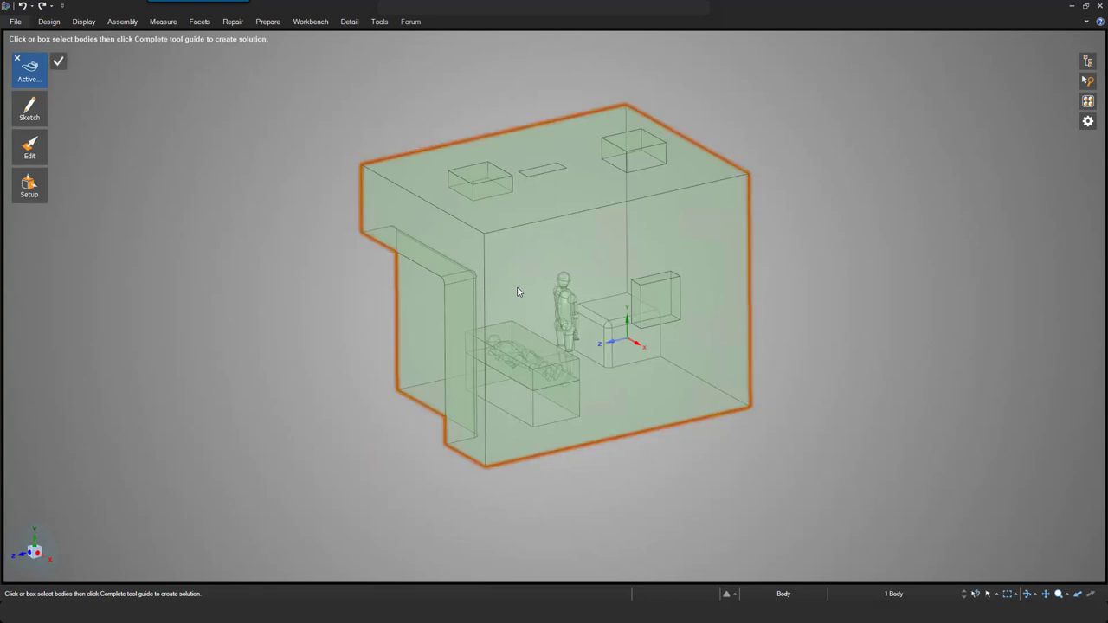
{"action": "left_click", "coordinate": [654, 305], "text": "ctrl"}
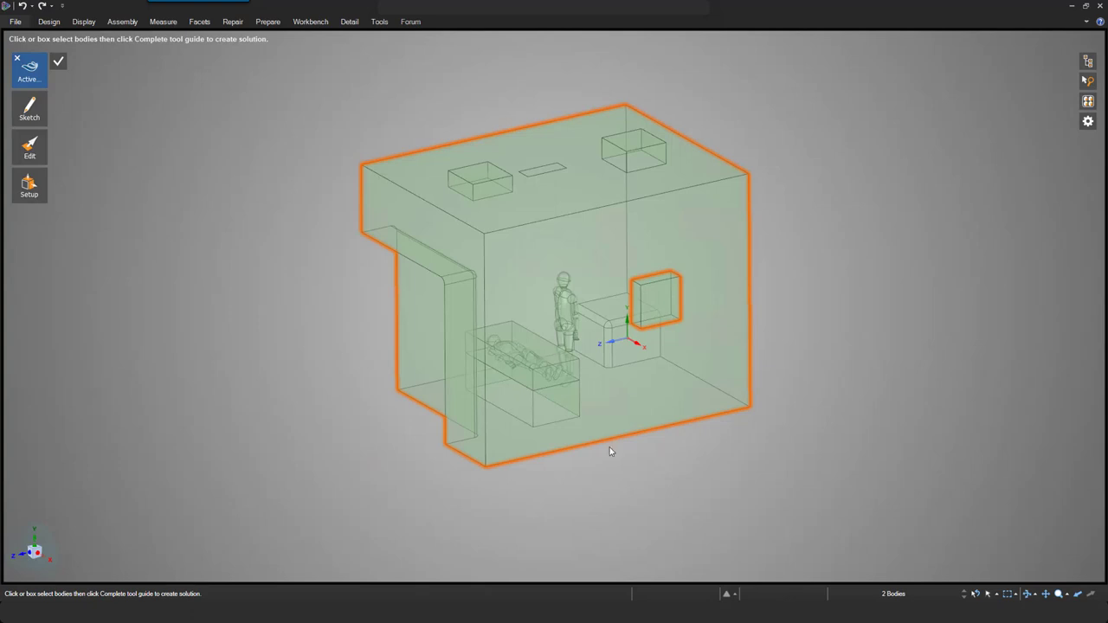
{"action": "left_click", "coordinate": [58, 62]}
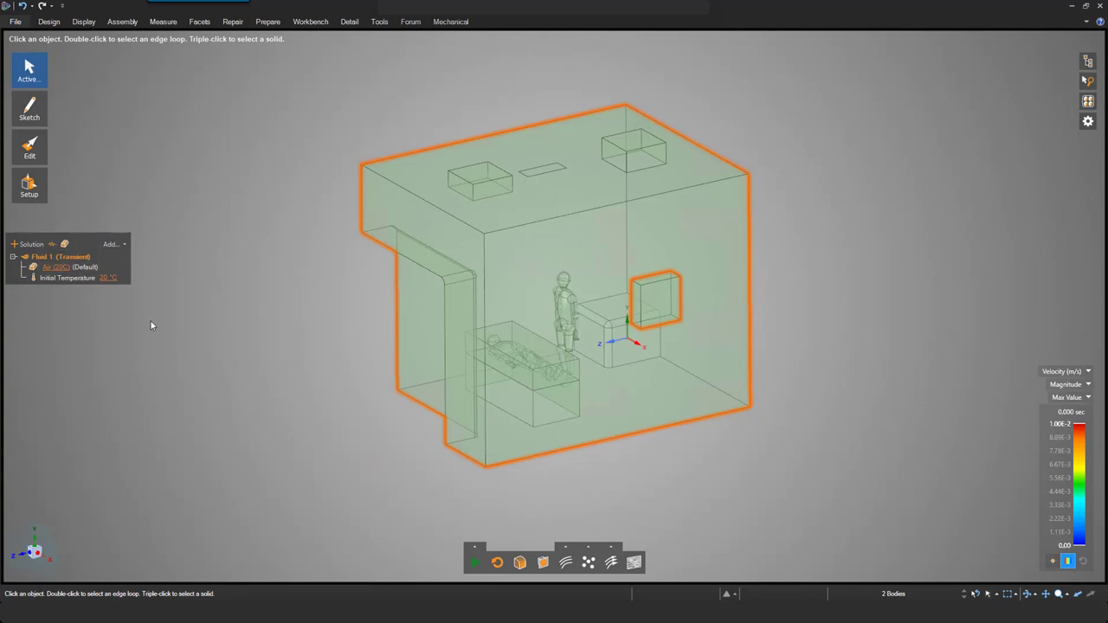
Step: Apply a mass flow inlet of 0.18 kg/s to the top face of the ceiling duct above the equipment block
{"action": "mouse_move", "coordinate": [31, 186]}
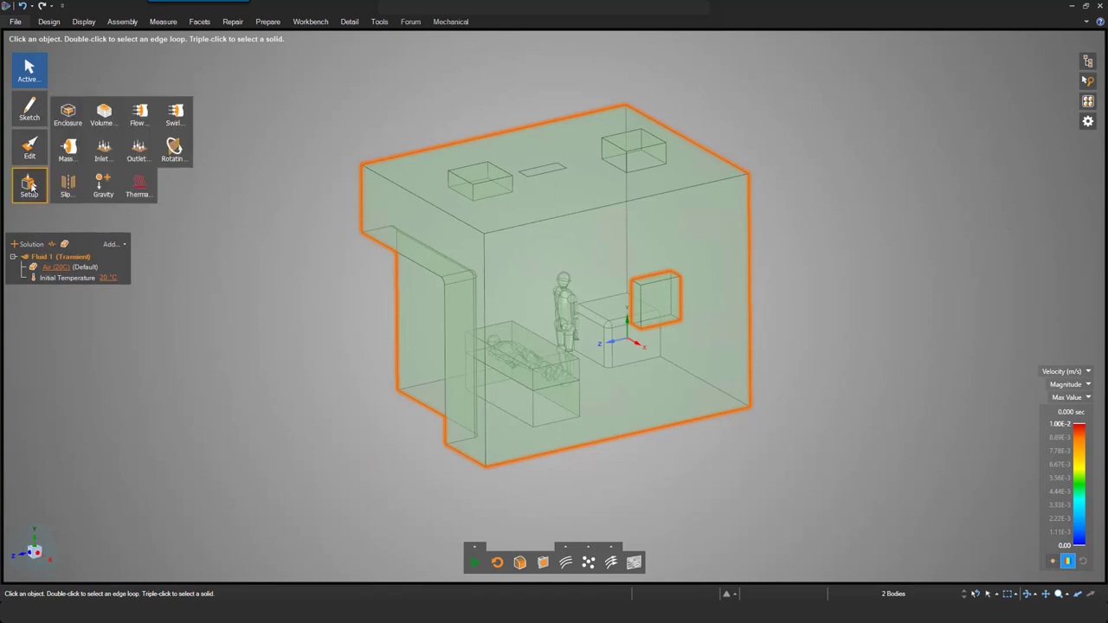
{"action": "left_click", "coordinate": [66, 154]}
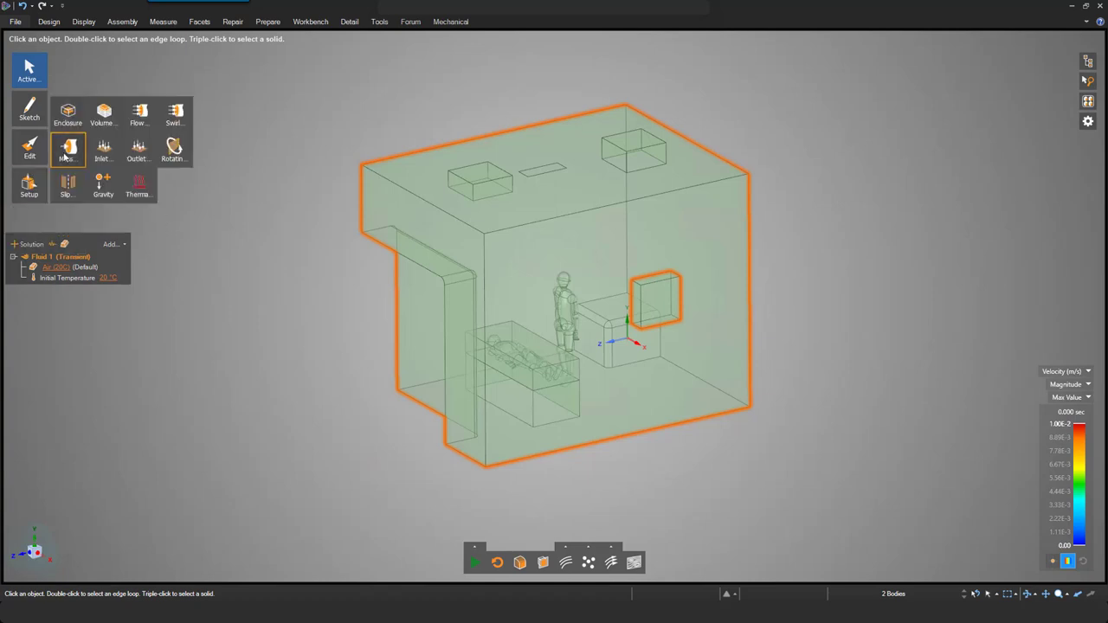
{"action": "left_click", "coordinate": [632, 140]}
{"action": "type", "text": "0.18"}
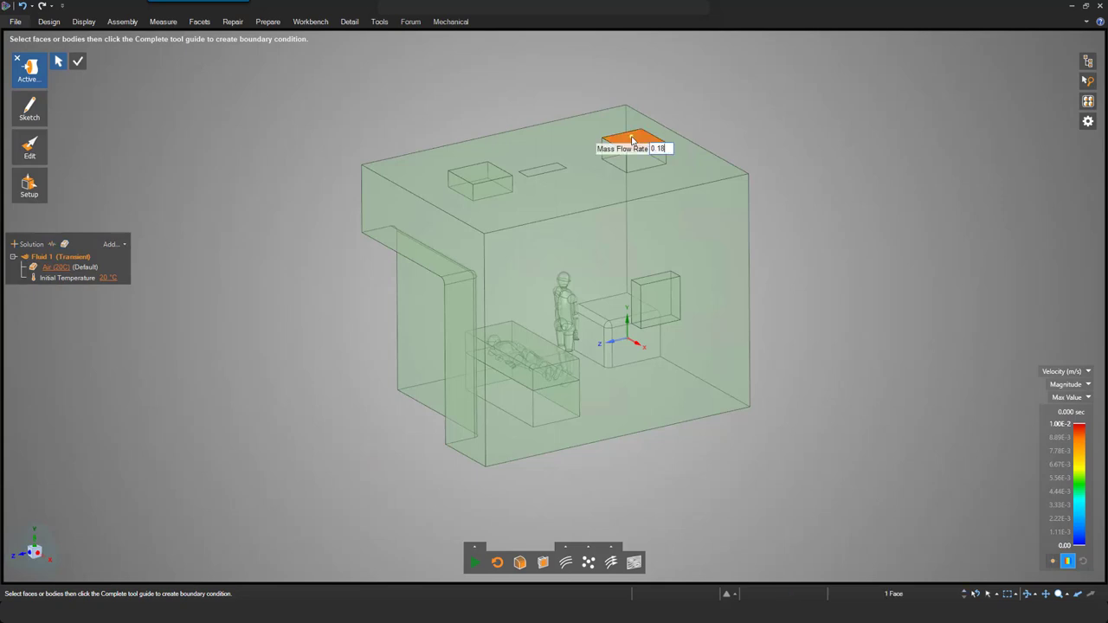
{"action": "key", "text": "Return"}
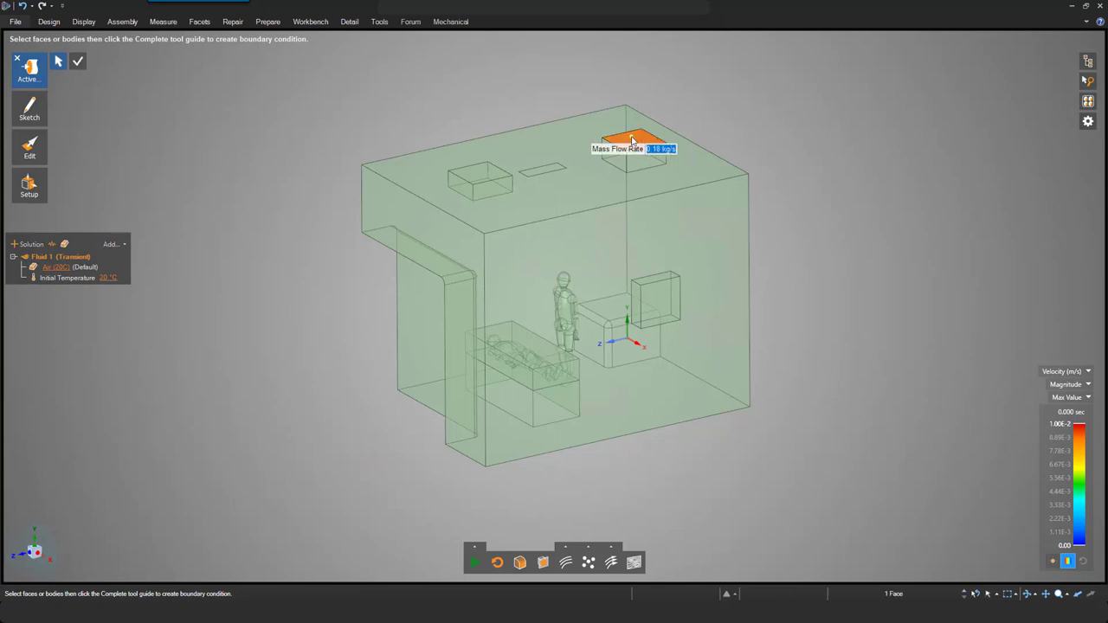
{"action": "left_click", "coordinate": [78, 62]}
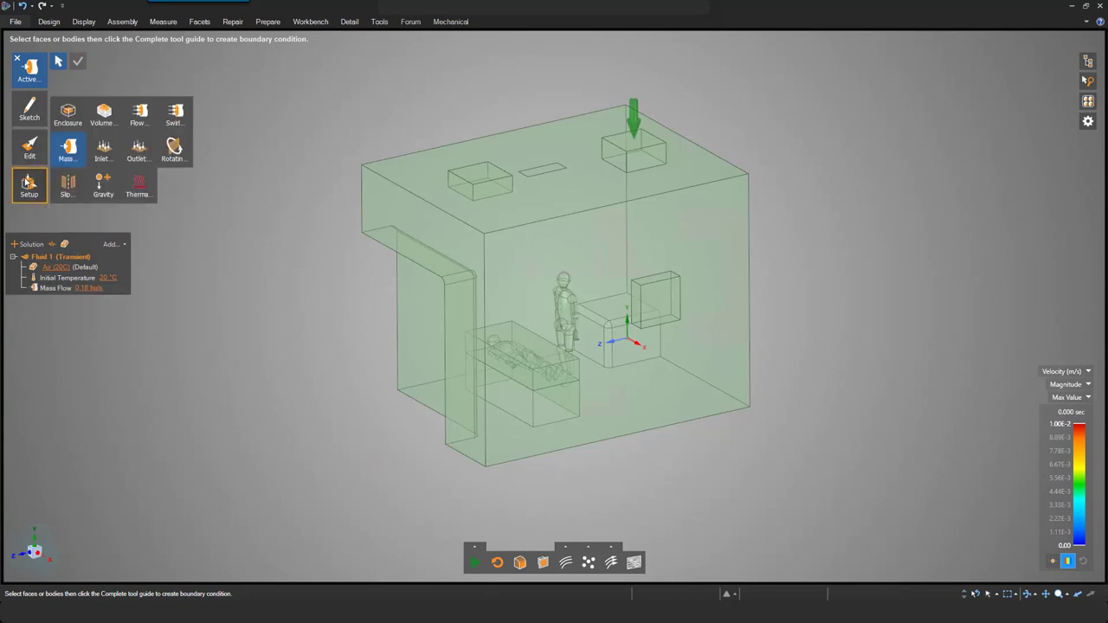
Step: Apply an outlet pressure of 0 MPa to the outer face of the wall duct
{"action": "left_click", "coordinate": [131, 151]}
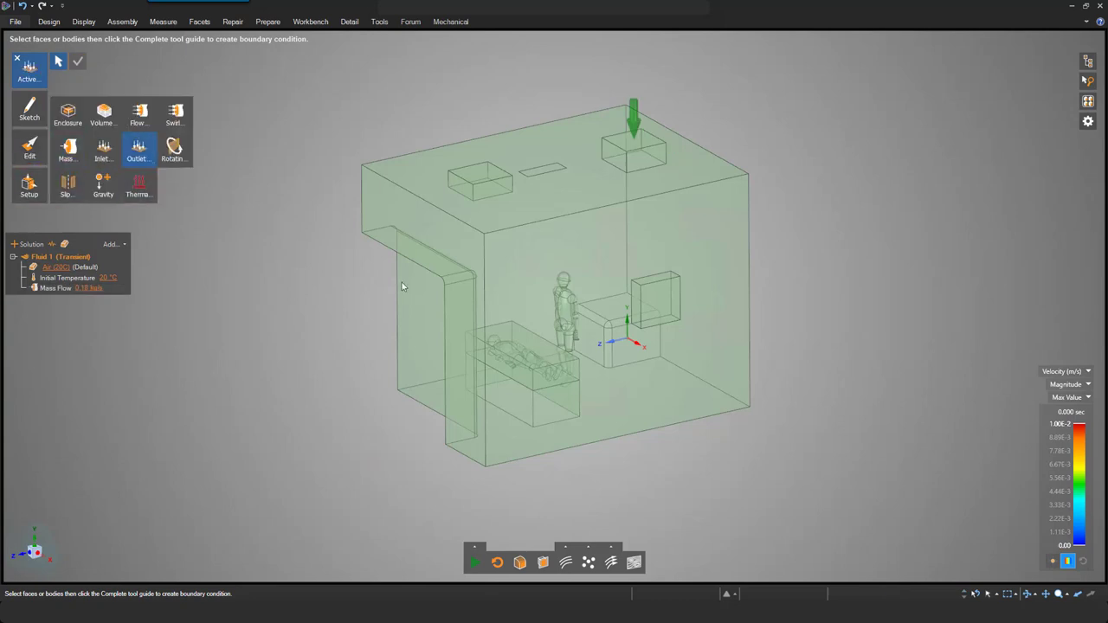
{"action": "left_click", "coordinate": [654, 305]}
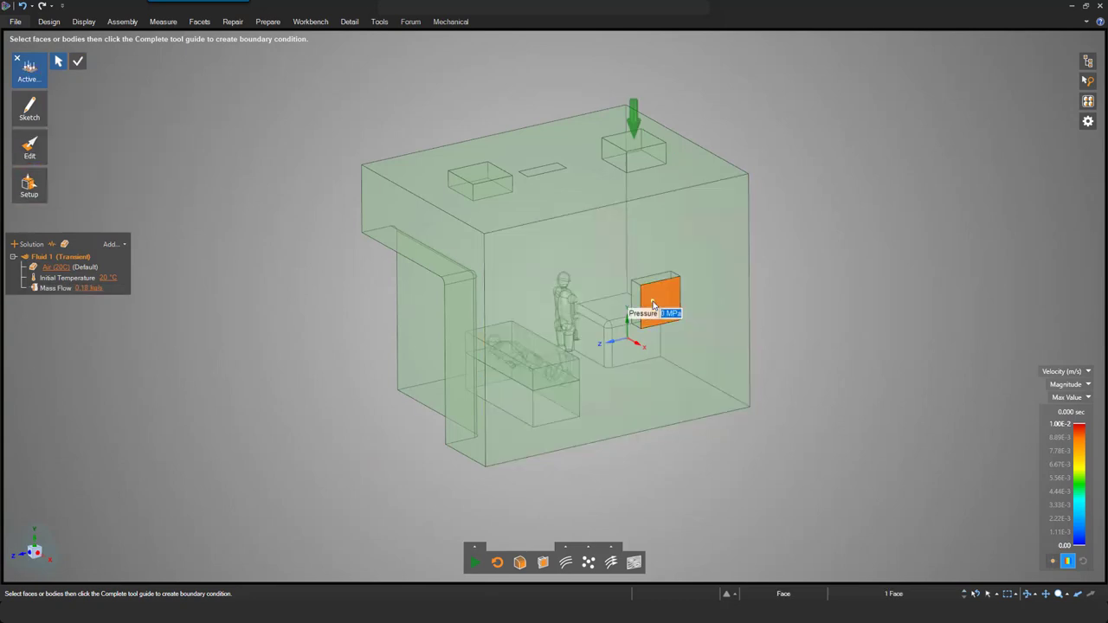
{"action": "key", "text": "Return"}
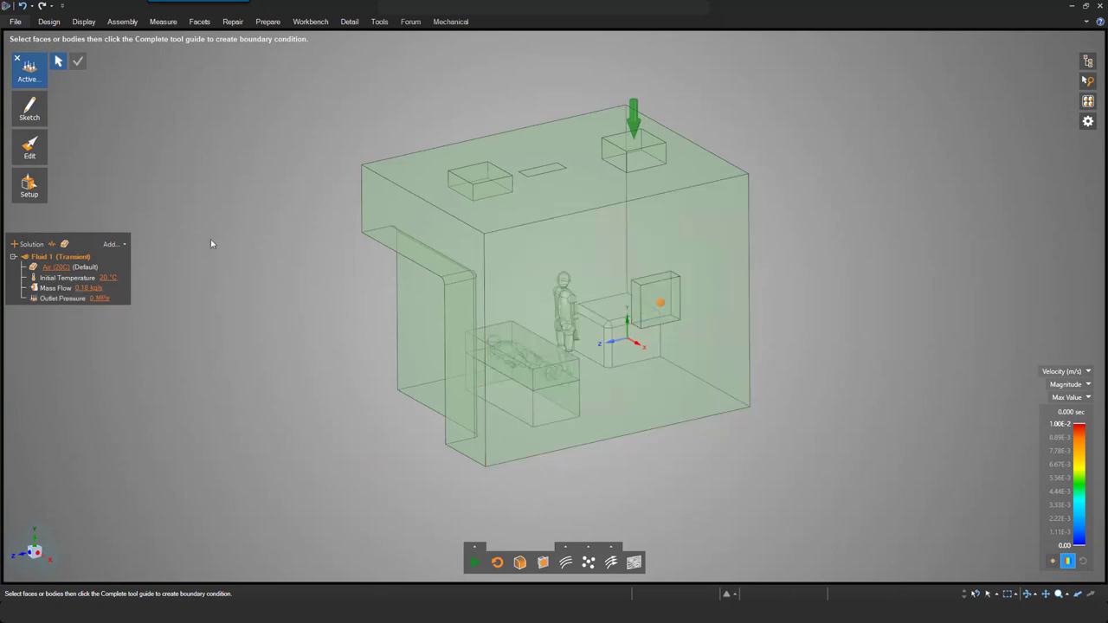
Step: Apply a heat flux of 60 W/m² to the standing person's faces and a separate 60 W/m² heat flux to the lying patient
{"action": "left_click", "coordinate": [15, 189]}
{"action": "left_click", "coordinate": [139, 189]}
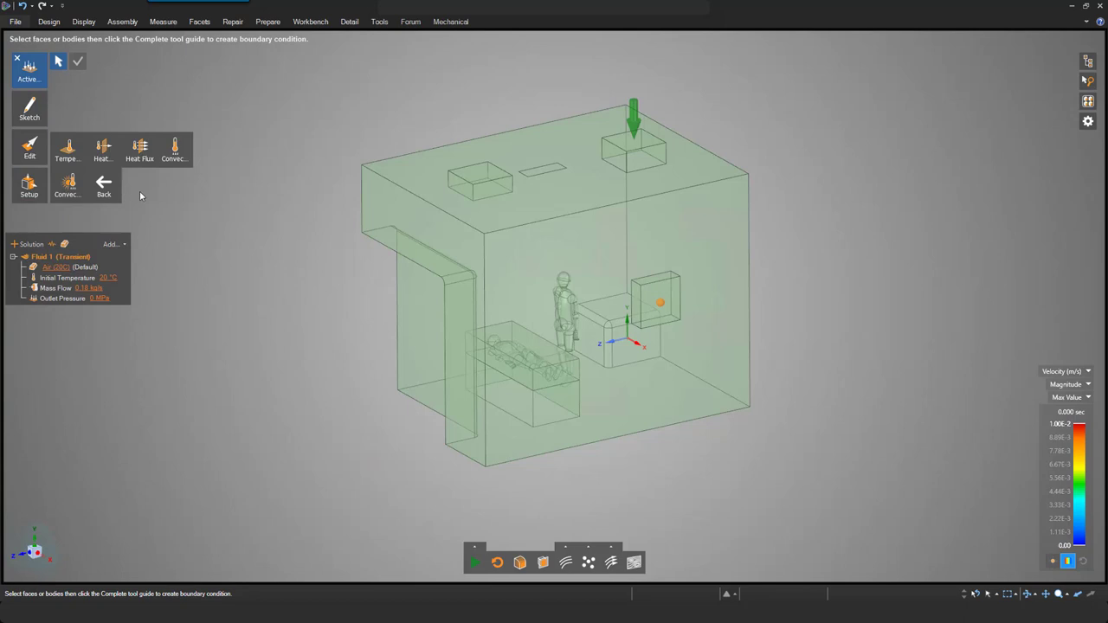
{"action": "left_click", "coordinate": [139, 147]}
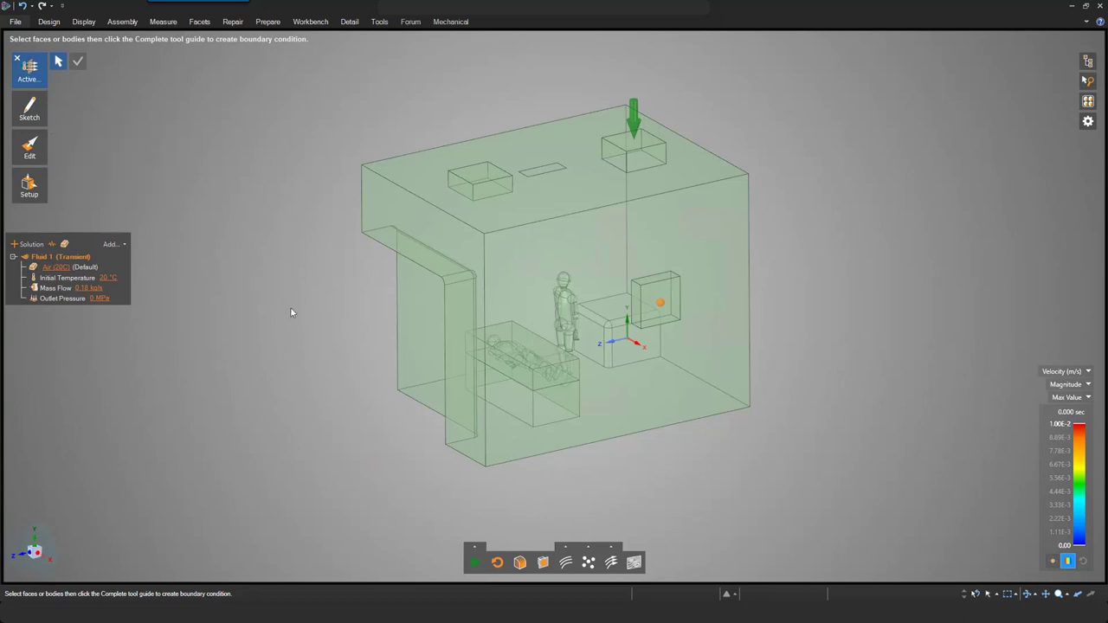
{"action": "key", "text": "v"}
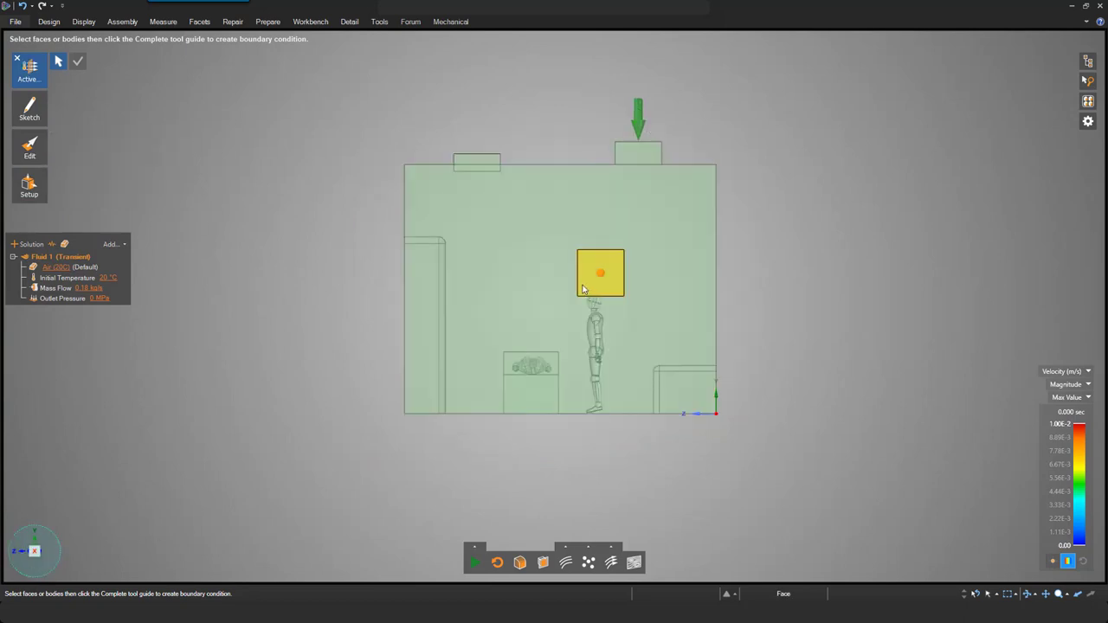
{"action": "left_click", "coordinate": [595, 381]}
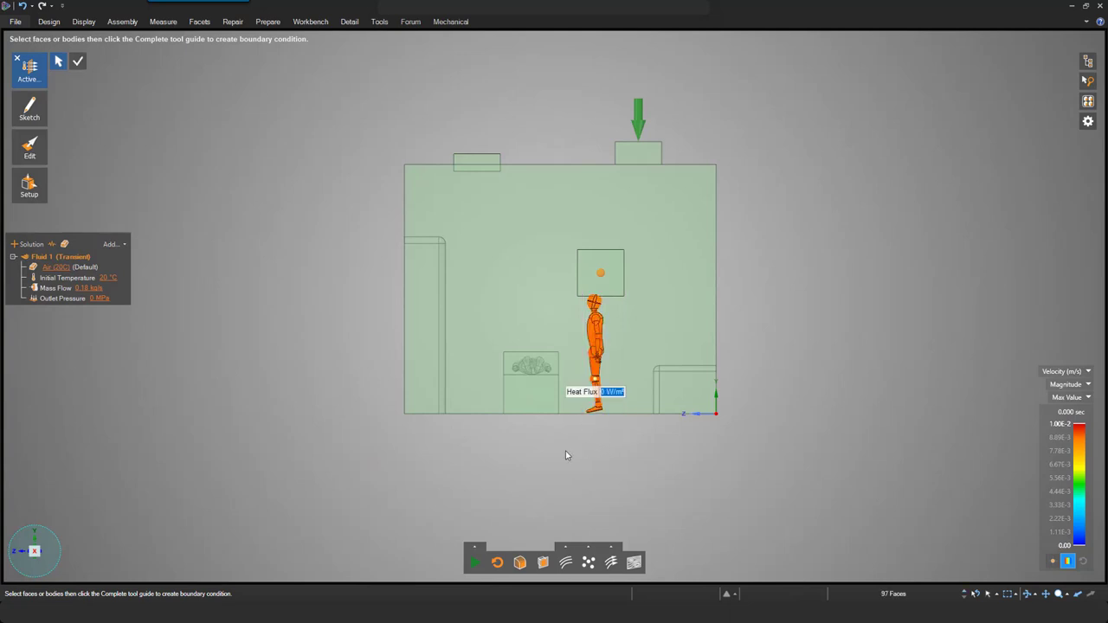
{"action": "type", "text": "50"}
{"action": "left_click", "coordinate": [78, 61]}
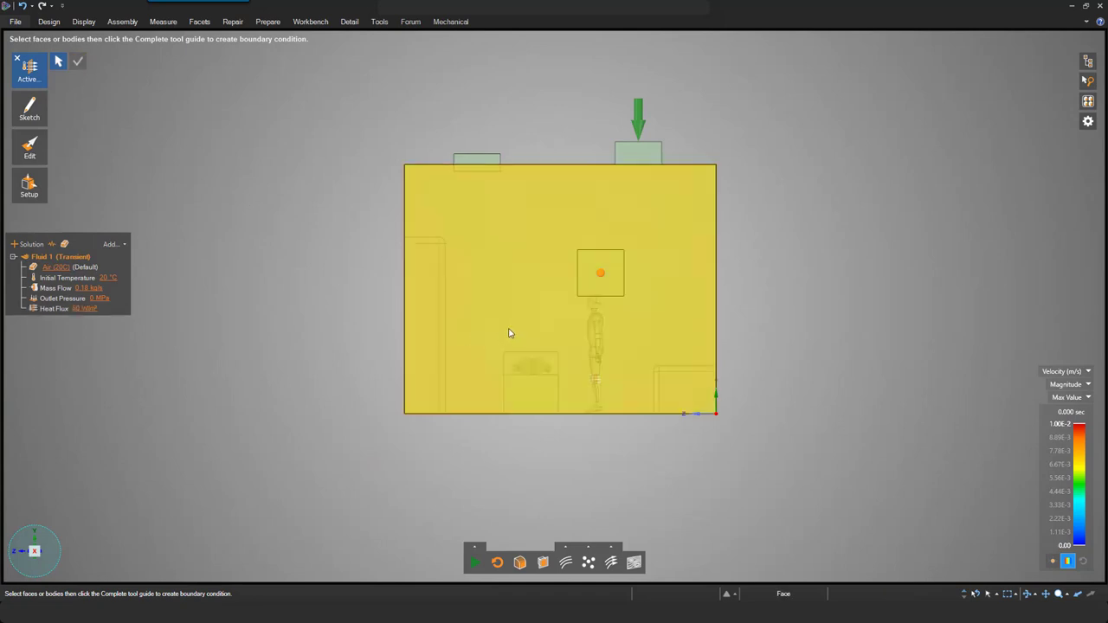
{"action": "left_click", "coordinate": [540, 407]}
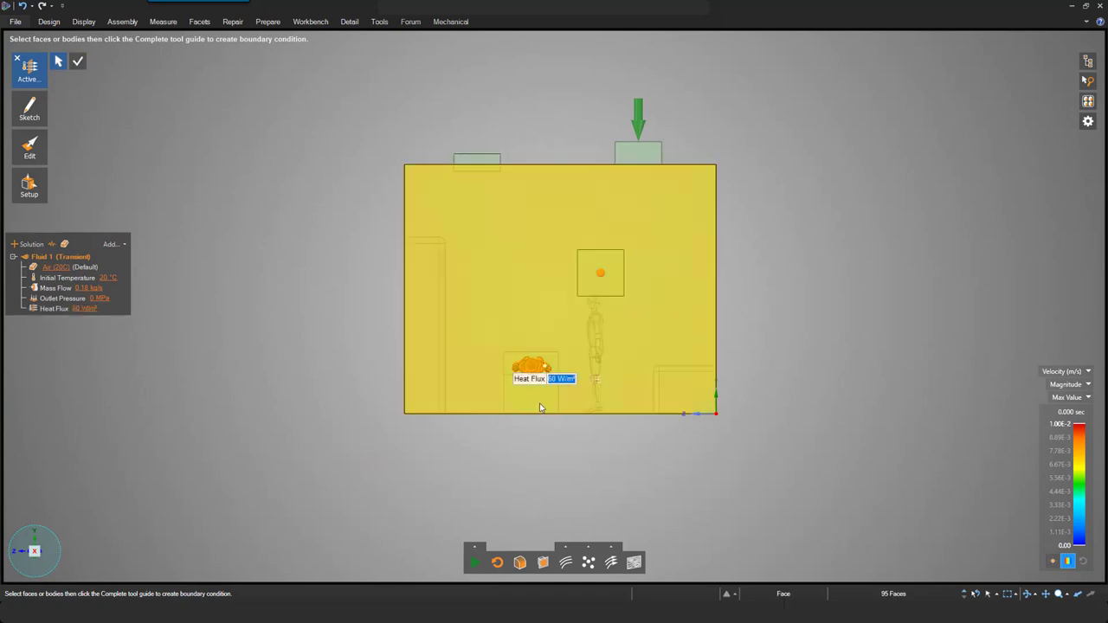
{"action": "left_click", "coordinate": [78, 61]}
Step: Apply a heat flux of 100 W/m² to the corner equipment block and 200 W/m² to the ceiling light face
{"action": "left_click_drag", "start_coordinate": [645, 337], "coordinate": [761, 452]}
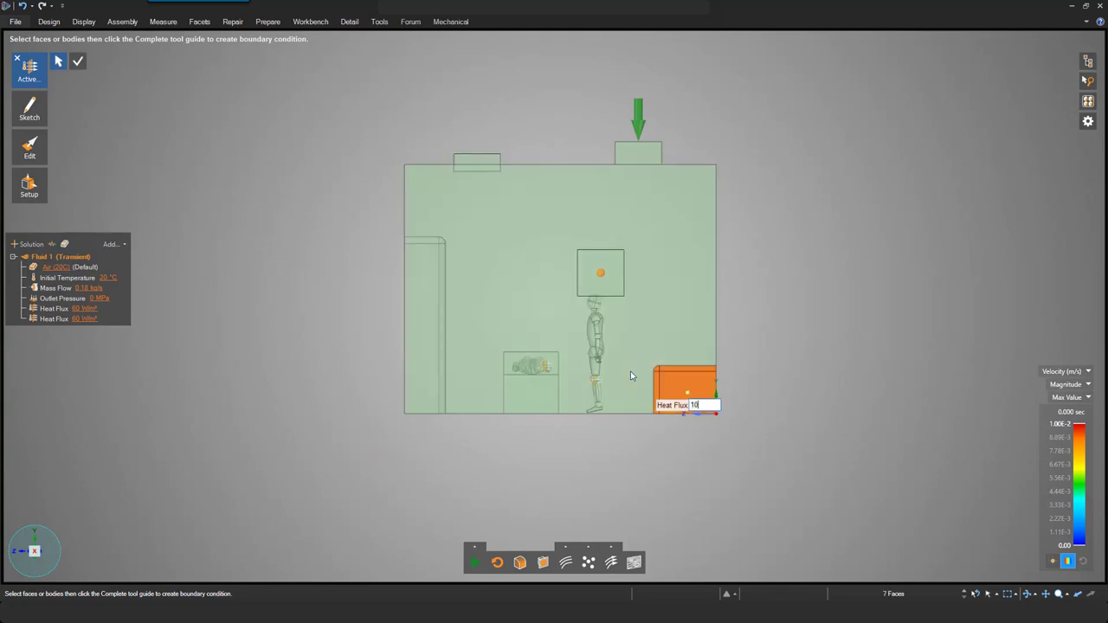
{"action": "type", "text": "100"}
{"action": "key", "text": "Return"}
{"action": "left_click_drag", "start_coordinate": [523, 141], "coordinate": [591, 192]}
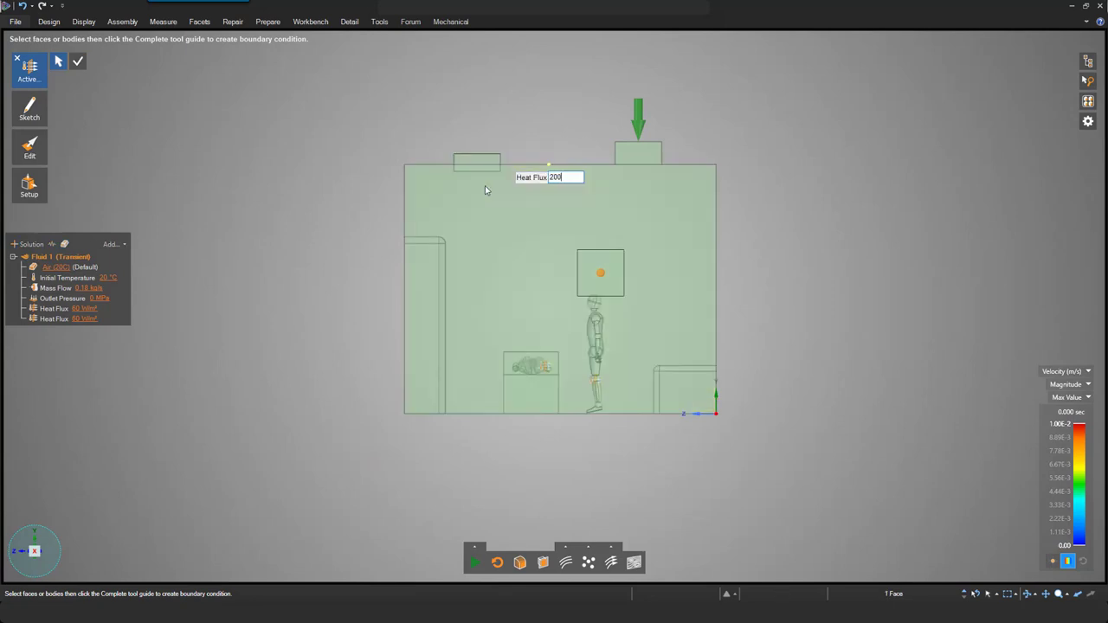
{"action": "key", "text": "Return"}
Step: Add gravity to the solution and set its Y component to -9.81 m/s² and its Z component to 0 m/s²
{"action": "left_click", "coordinate": [30, 190]}
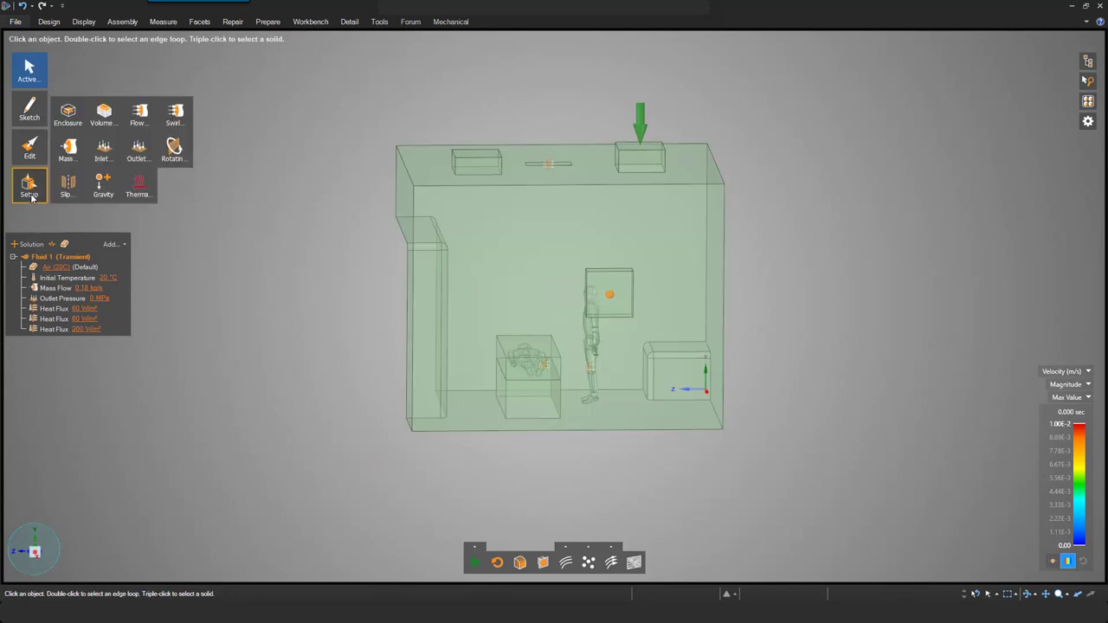
{"action": "left_click", "coordinate": [104, 185]}
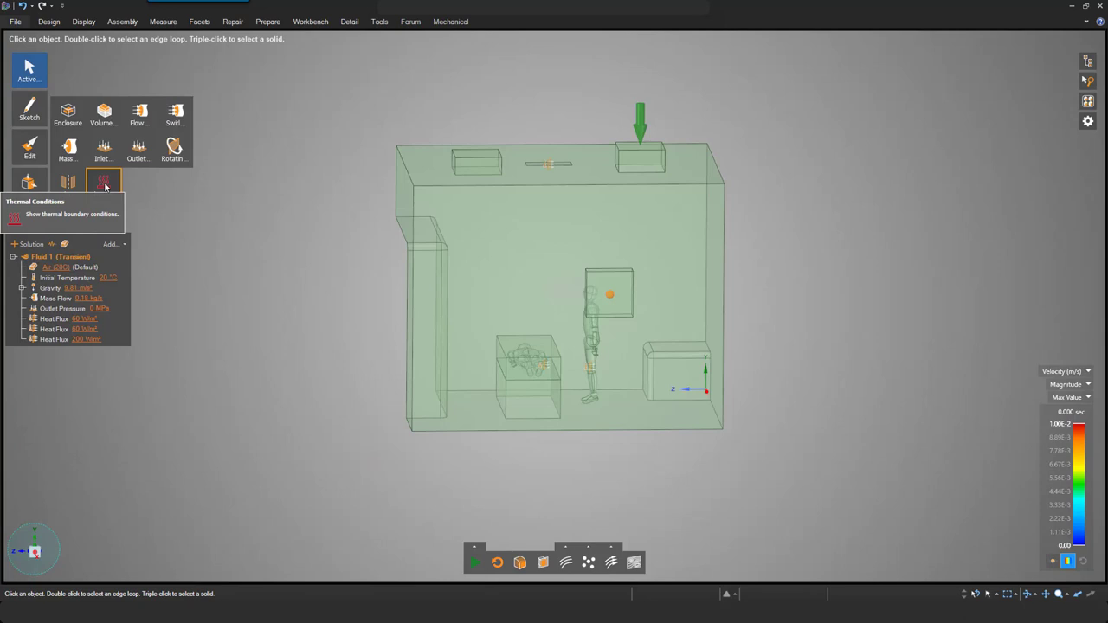
{"action": "left_click", "coordinate": [22, 287]}
{"action": "left_click", "coordinate": [69, 310]}
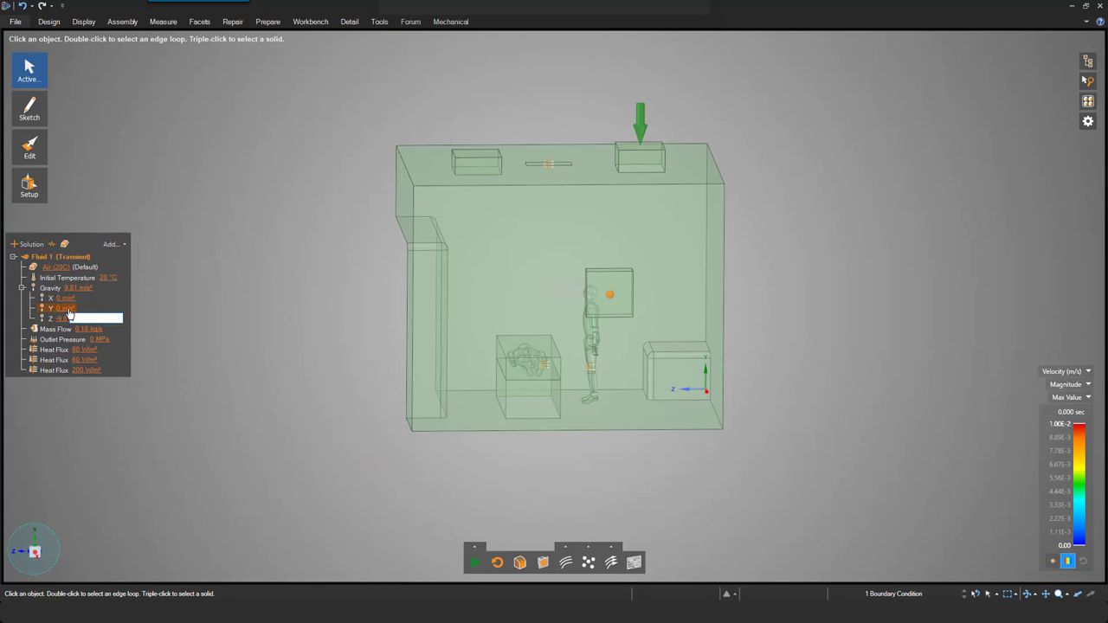
{"action": "type", "text": "-9.81"}
{"action": "key", "text": "Return"}
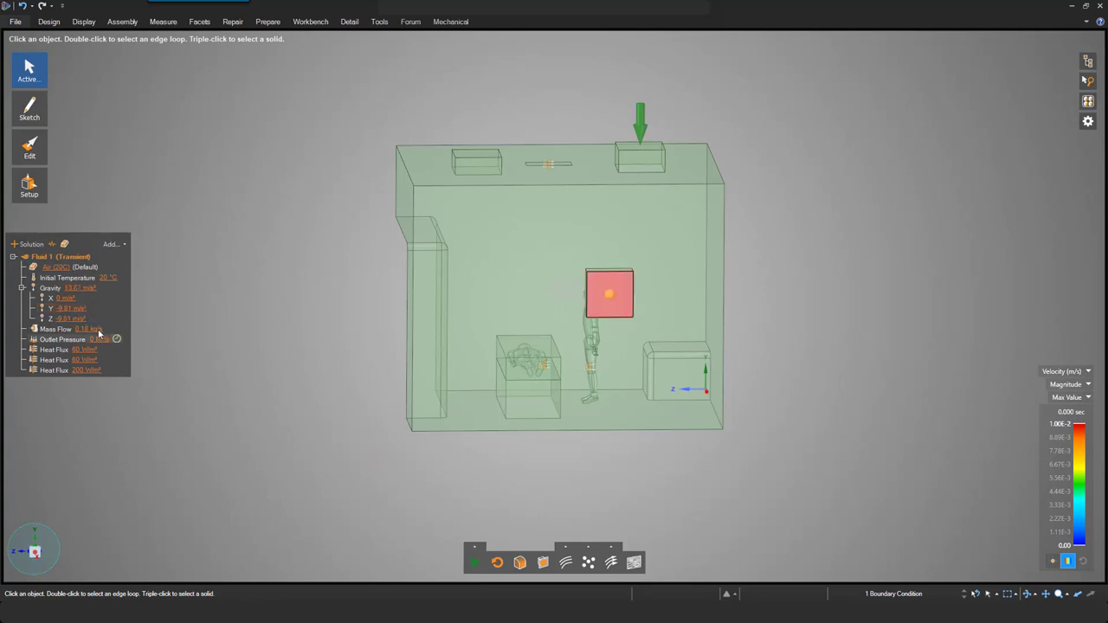
{"action": "left_click", "coordinate": [84, 320]}
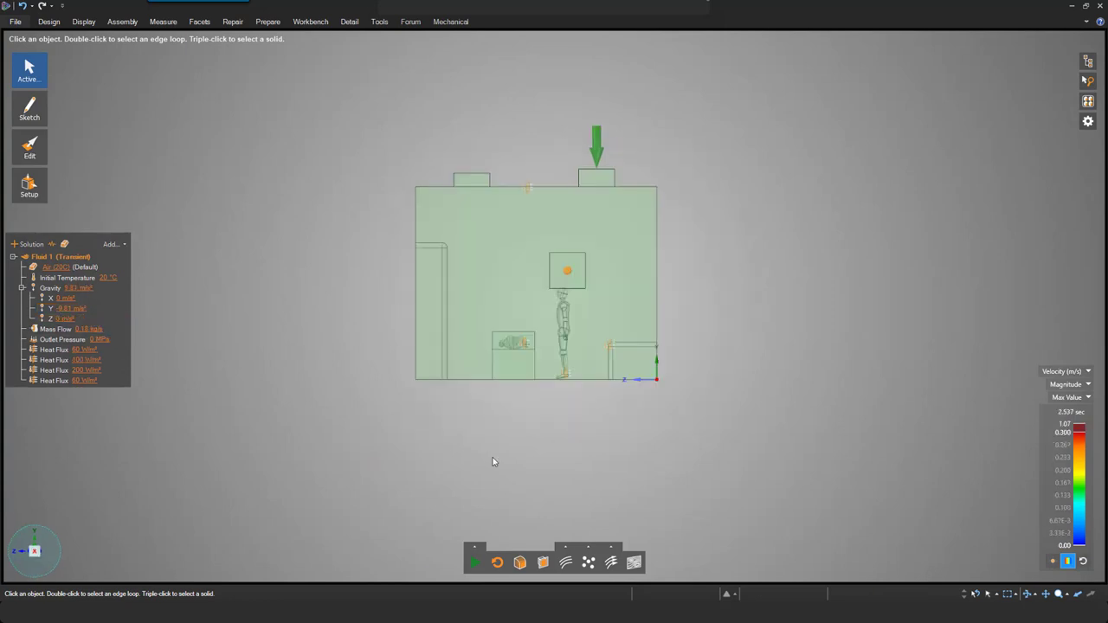
Step: Run the fluid simulation of the room with the wall-mounted outlet
{"action": "left_click", "coordinate": [474, 563]}
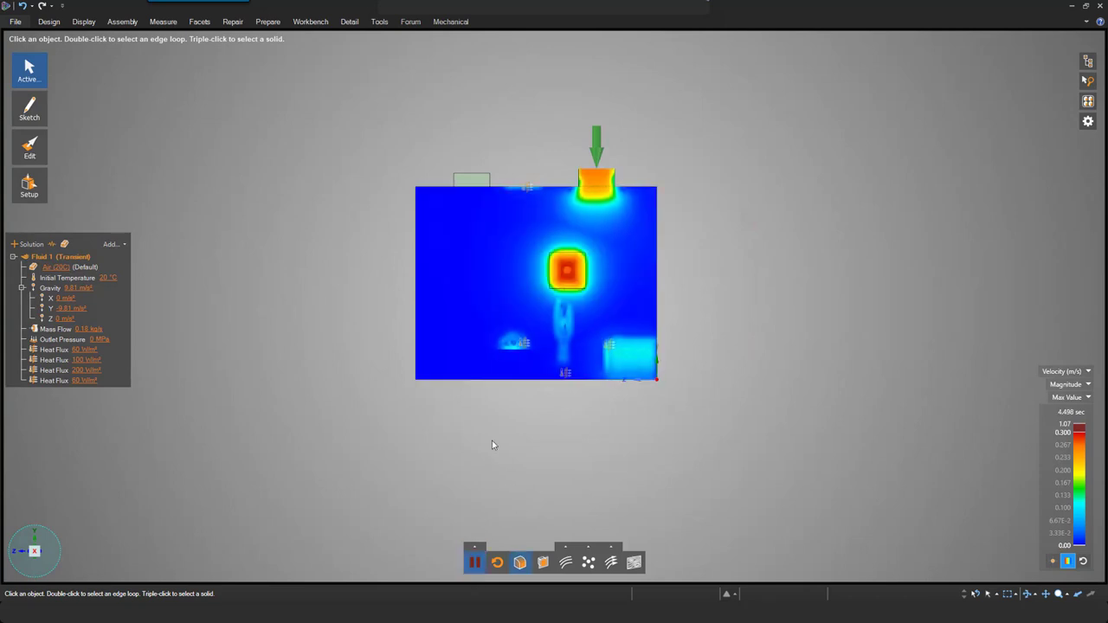
Step: Show the velocity results on the cross-section plane through the room and pause the simulation
{"action": "middle_click_drag", "start_coordinate": [476, 421], "coordinate": [497, 437]}
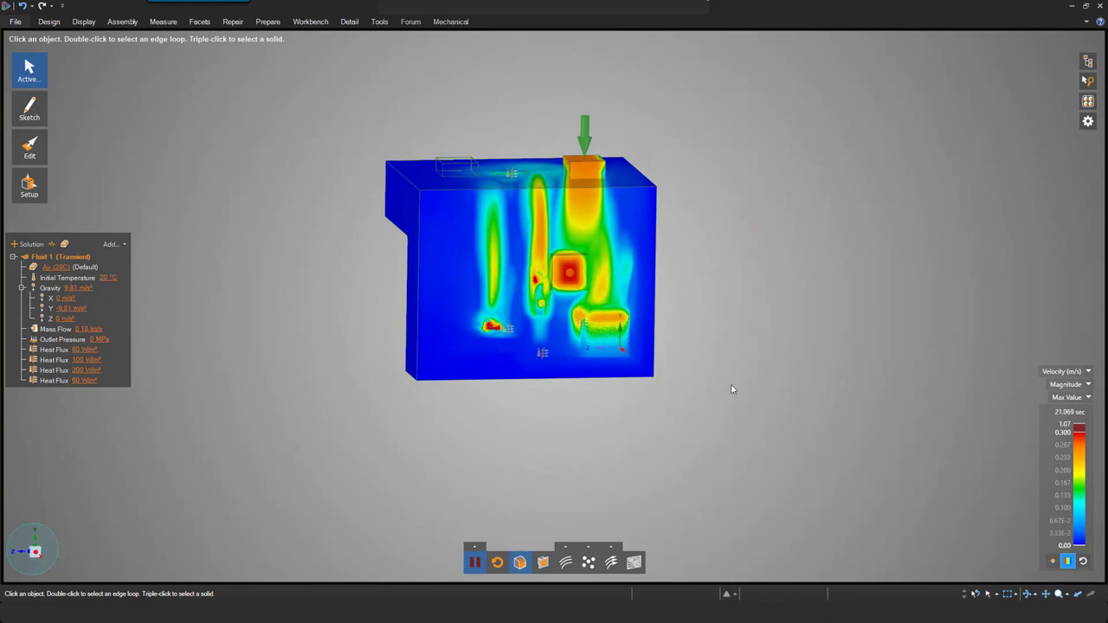
{"action": "left_click", "coordinate": [543, 562]}
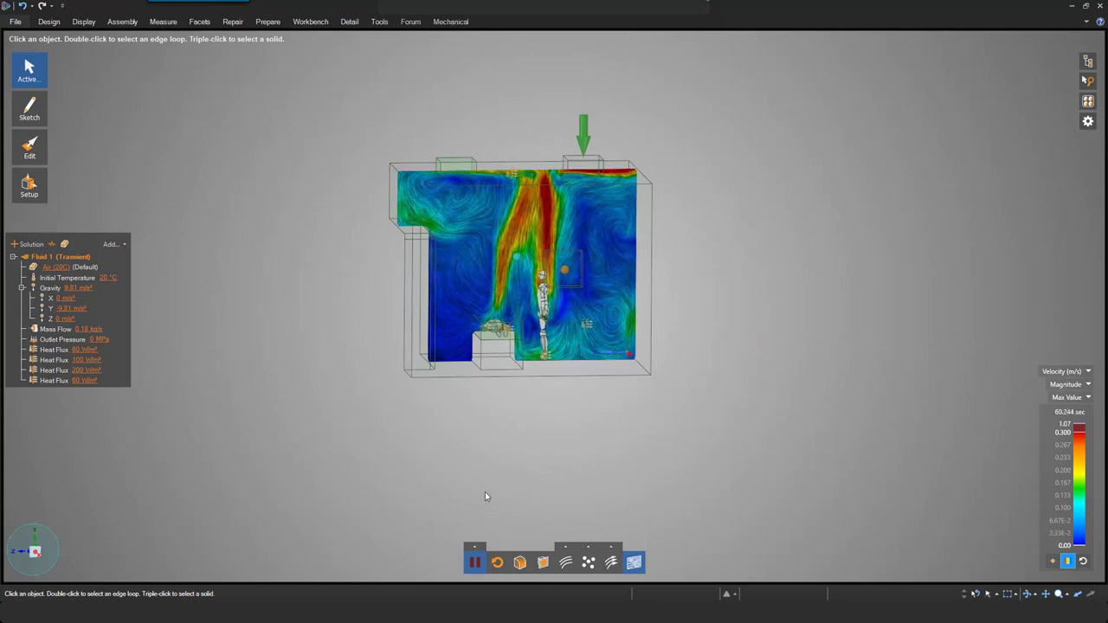
{"action": "left_click", "coordinate": [475, 563]}
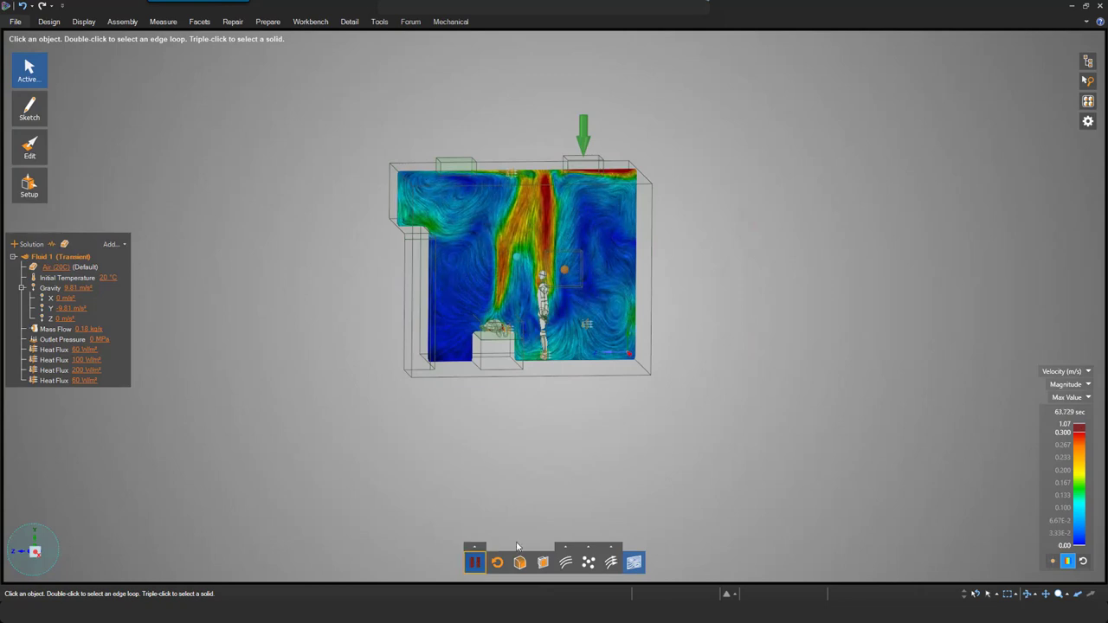
Step: Remove the outlet-design1 body from the simulation bodies and add the outlet-design2 body to them
{"action": "left_click", "coordinate": [1088, 62]}
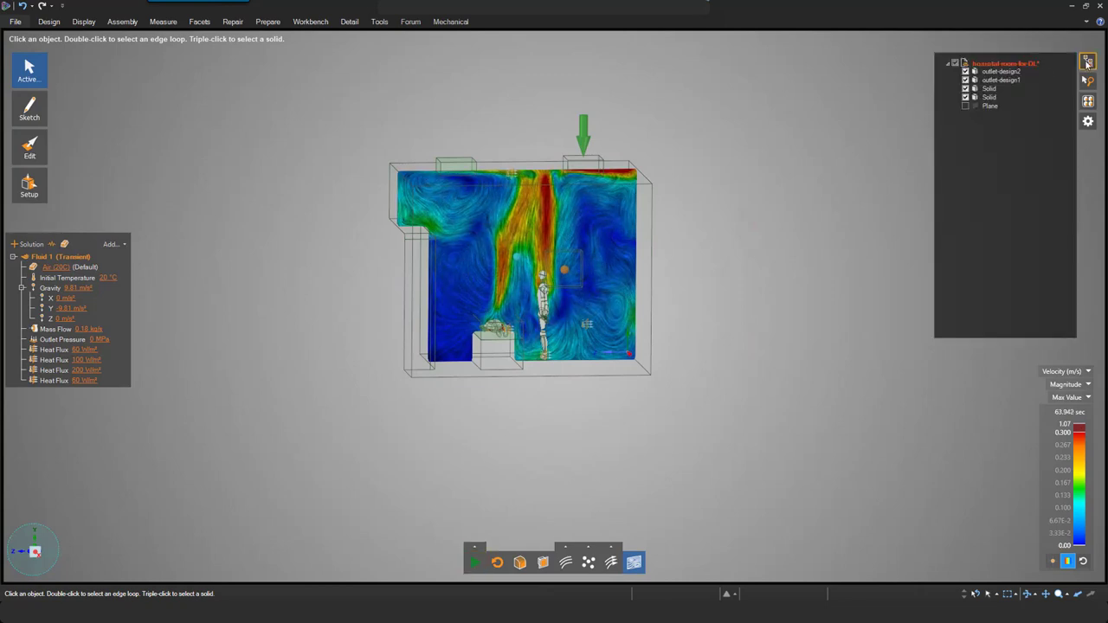
{"action": "left_click", "coordinate": [1005, 83]}
{"action": "right_click", "coordinate": [1005, 82]}
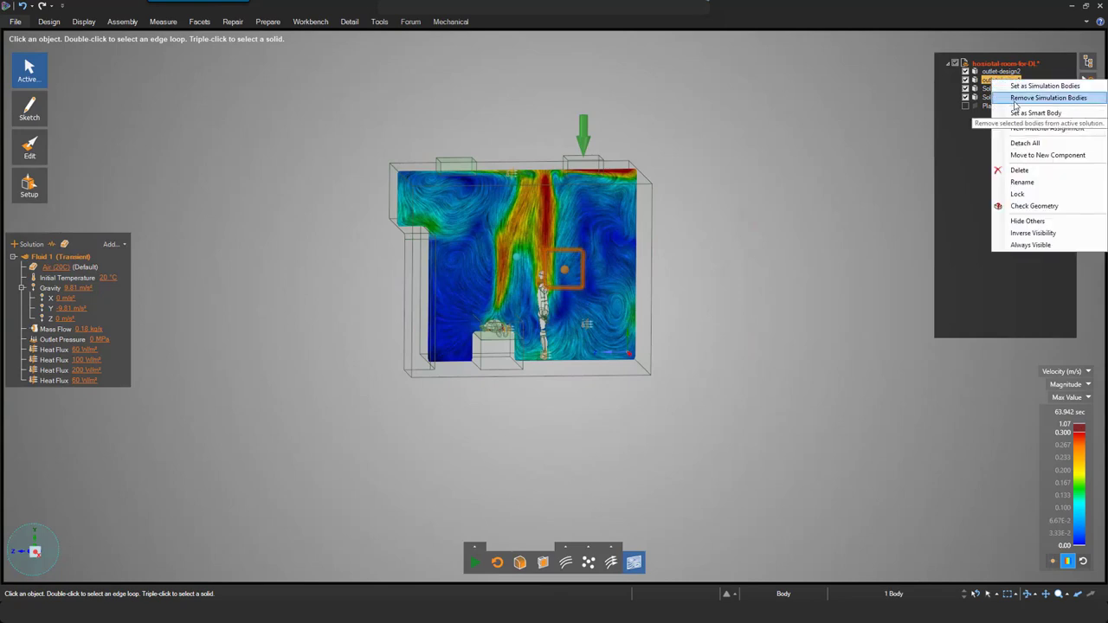
{"action": "left_click", "coordinate": [1016, 99]}
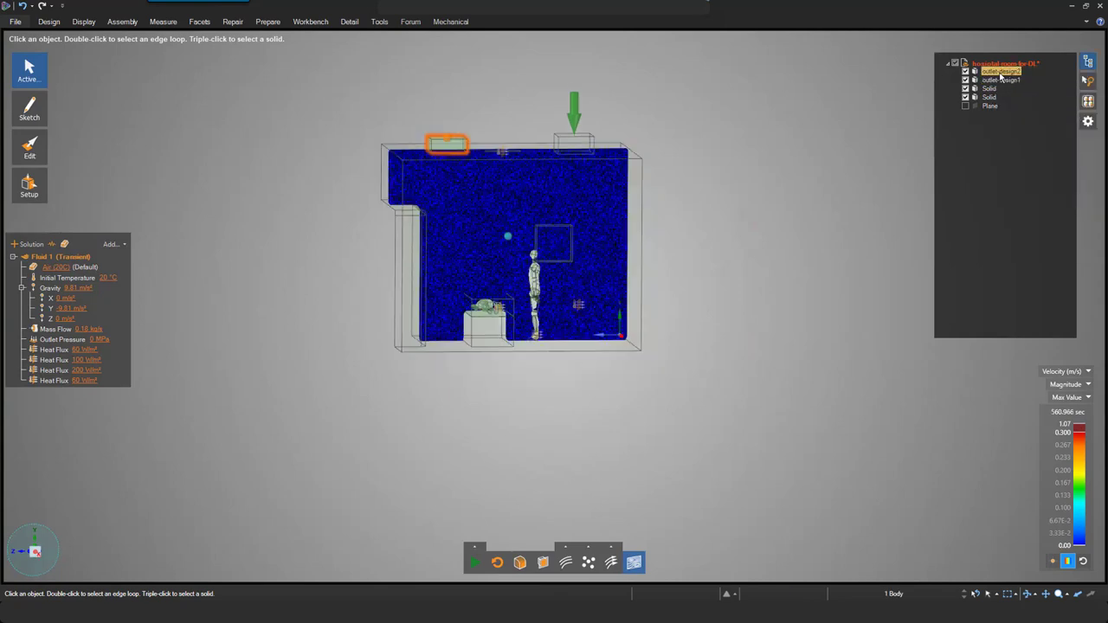
{"action": "right_click", "coordinate": [1002, 76]}
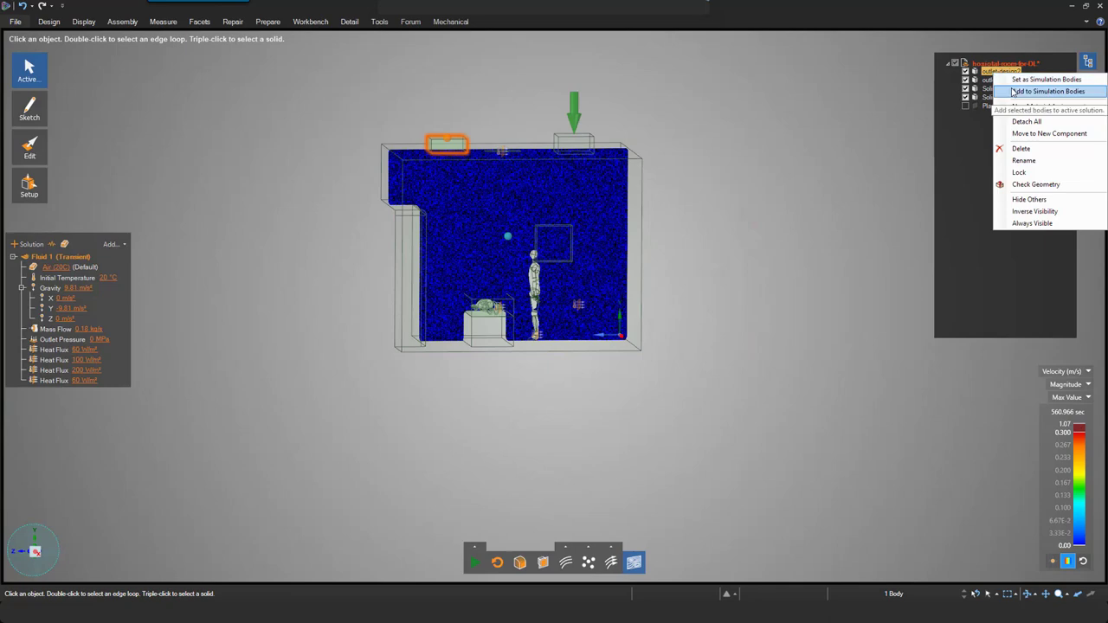
{"action": "left_click", "coordinate": [1012, 92]}
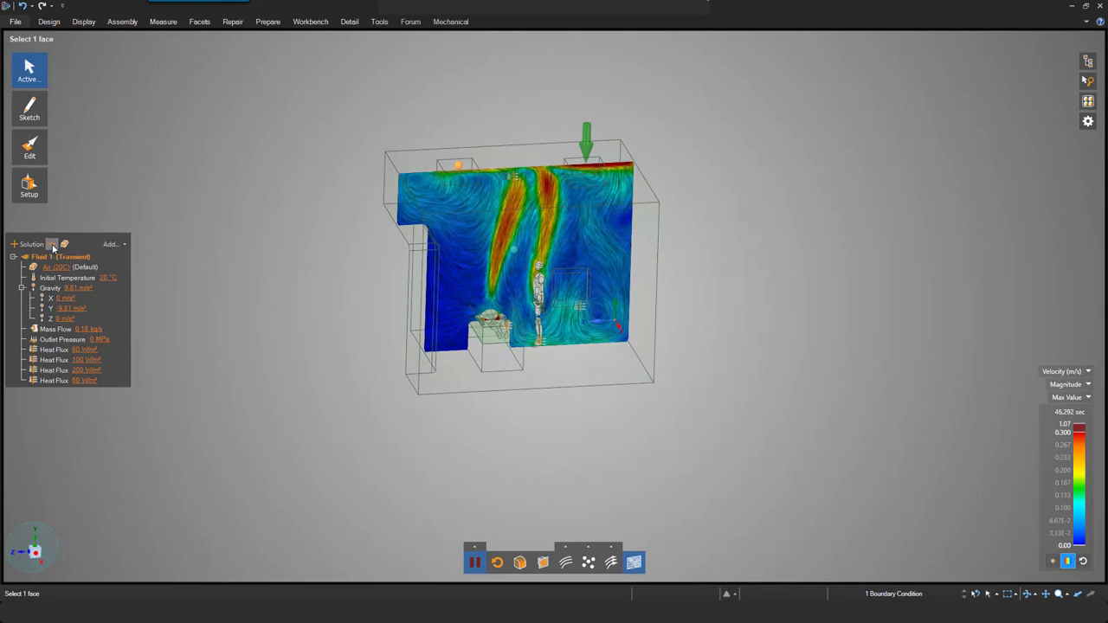
Step: Add a chart calculation of the mean velocity with Planar Surface as location, placed on the planar surface above the lying patient
{"action": "left_click", "coordinate": [53, 247]}
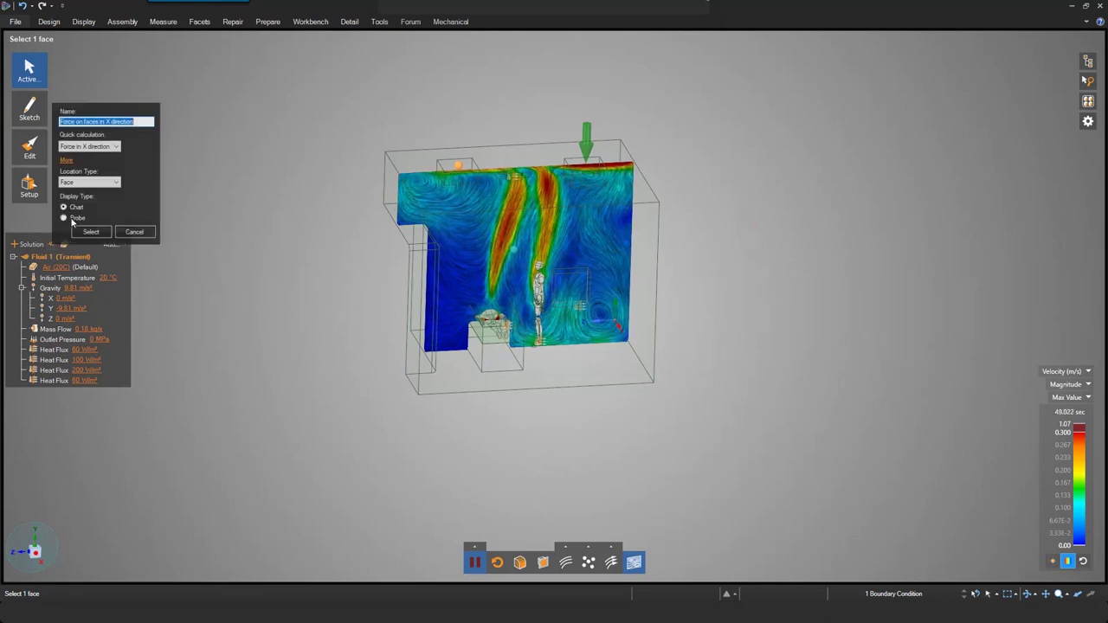
{"action": "left_click", "coordinate": [67, 162]}
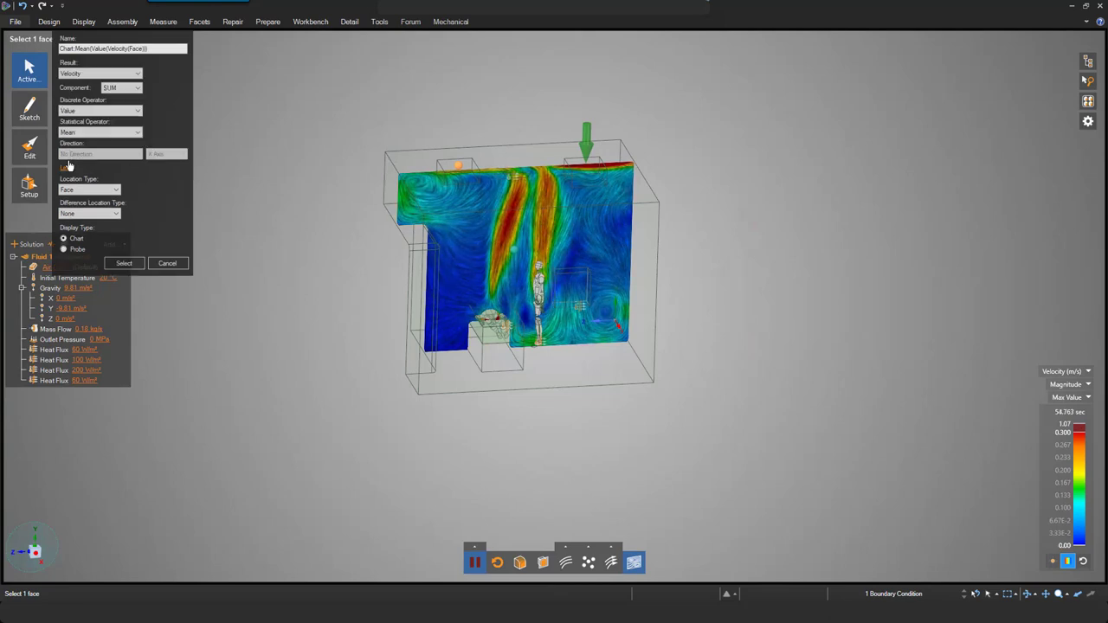
{"action": "left_click", "coordinate": [86, 190]}
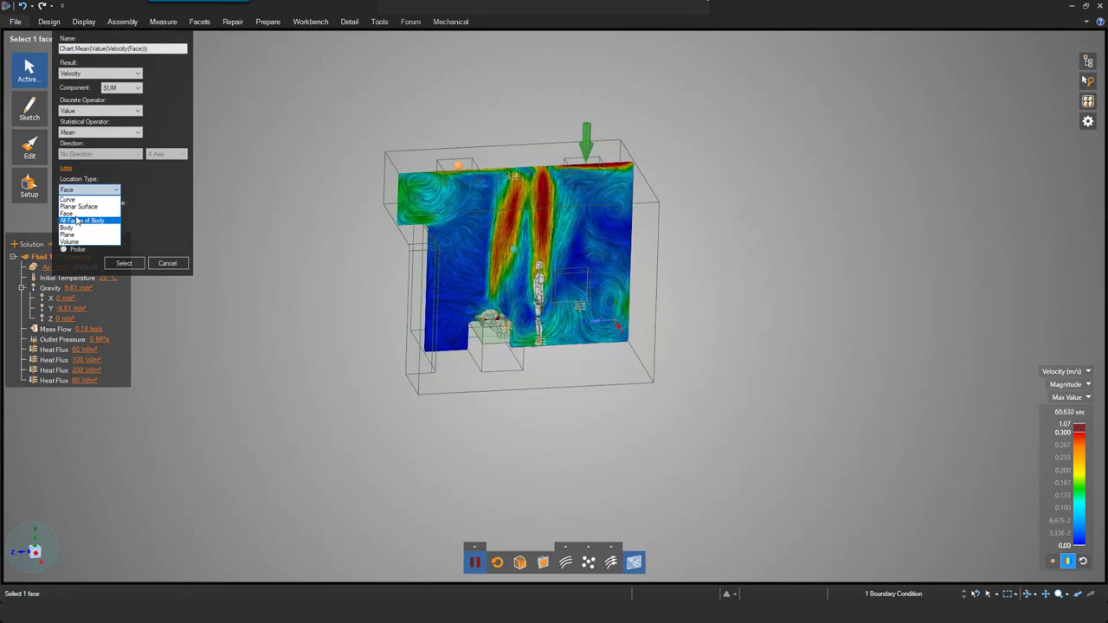
{"action": "left_click", "coordinate": [79, 206]}
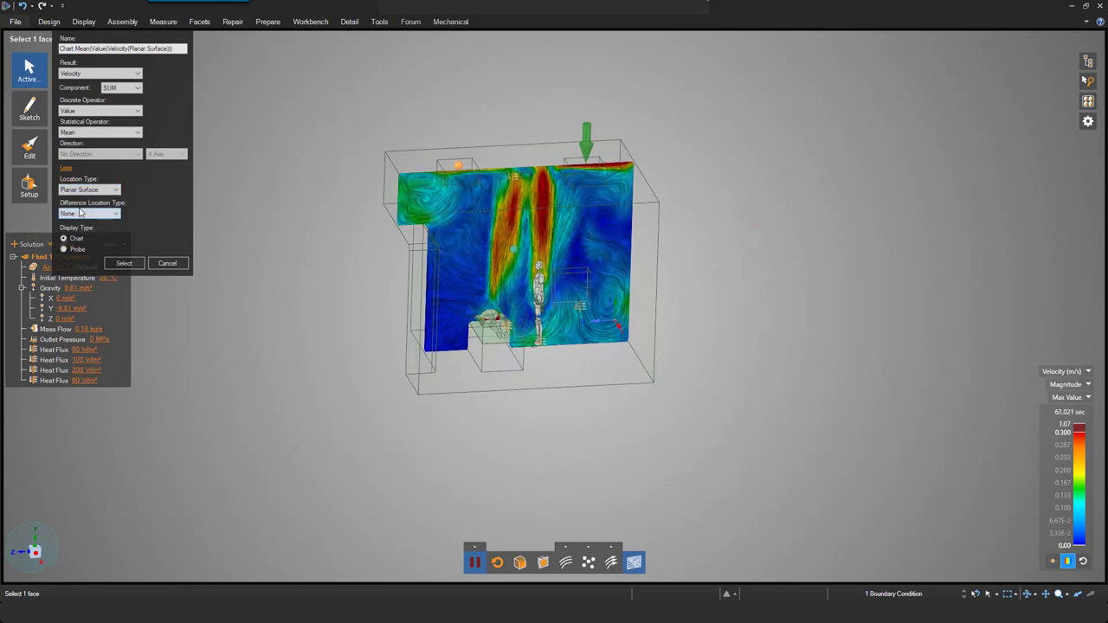
{"action": "left_click", "coordinate": [124, 262]}
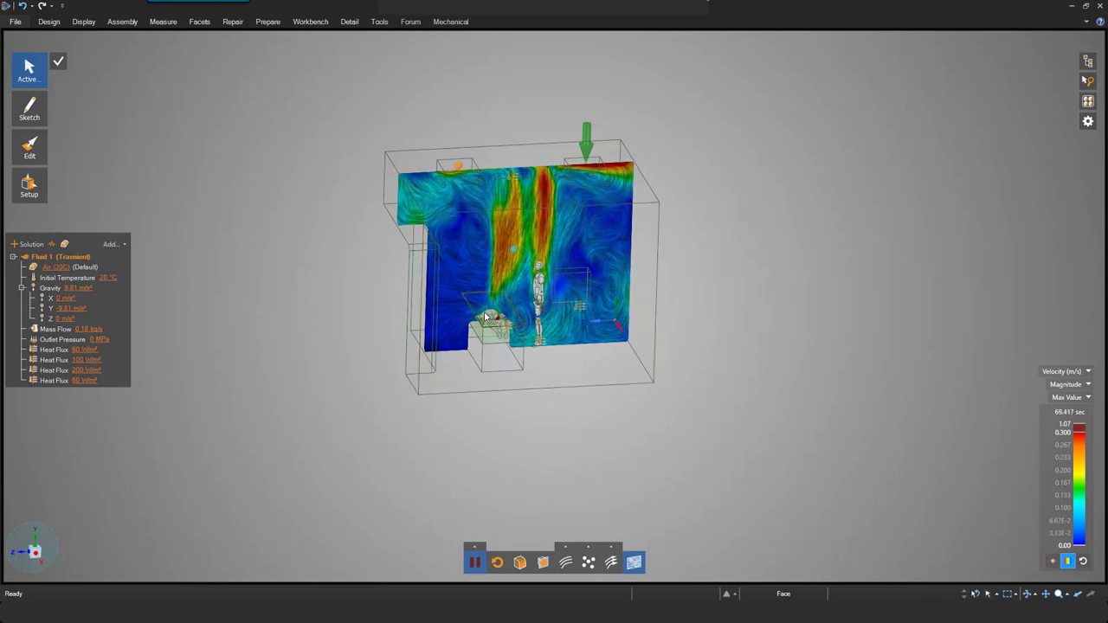
{"action": "left_click", "coordinate": [486, 317]}
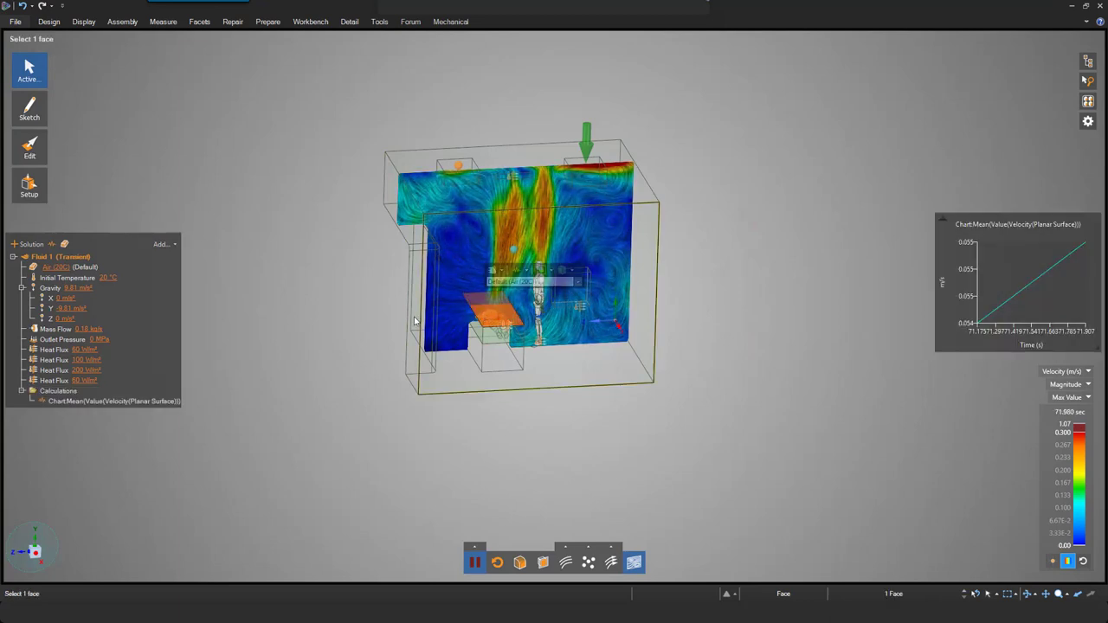
{"action": "mouse_move", "coordinate": [341, 336]}
{"action": "middle_mouse_down"}
{"action": "mouse_move", "coordinate": [324, 321]}
{"action": "mouse_move", "coordinate": [335, 318]}
{"action": "middle_mouse_up"}
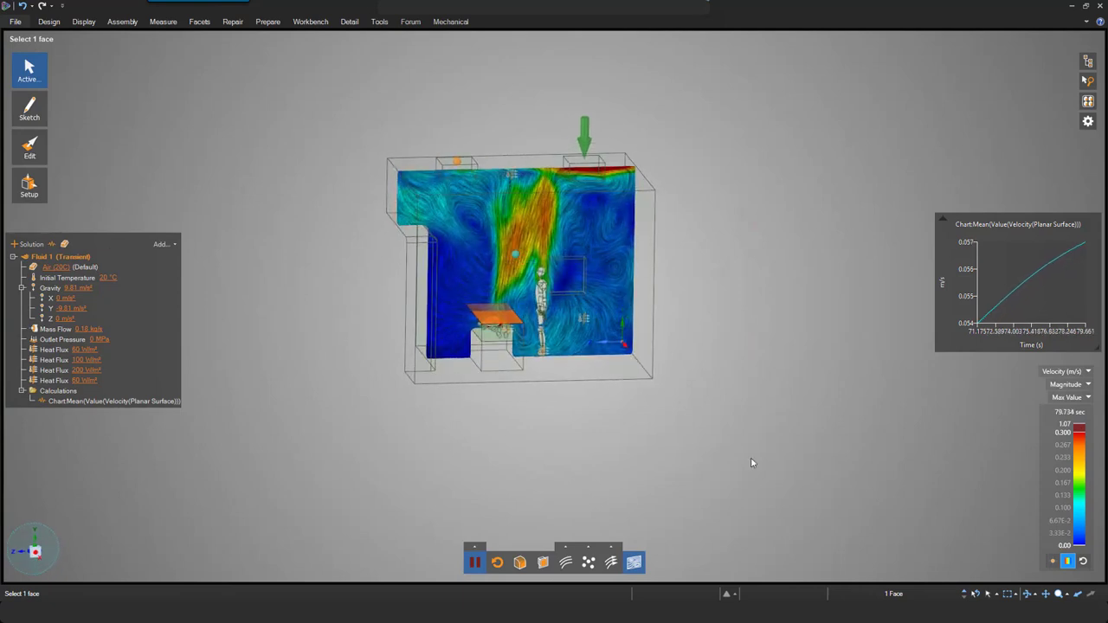
{"action": "middle_click_drag", "start_coordinate": [517, 445], "coordinate": [495, 433]}
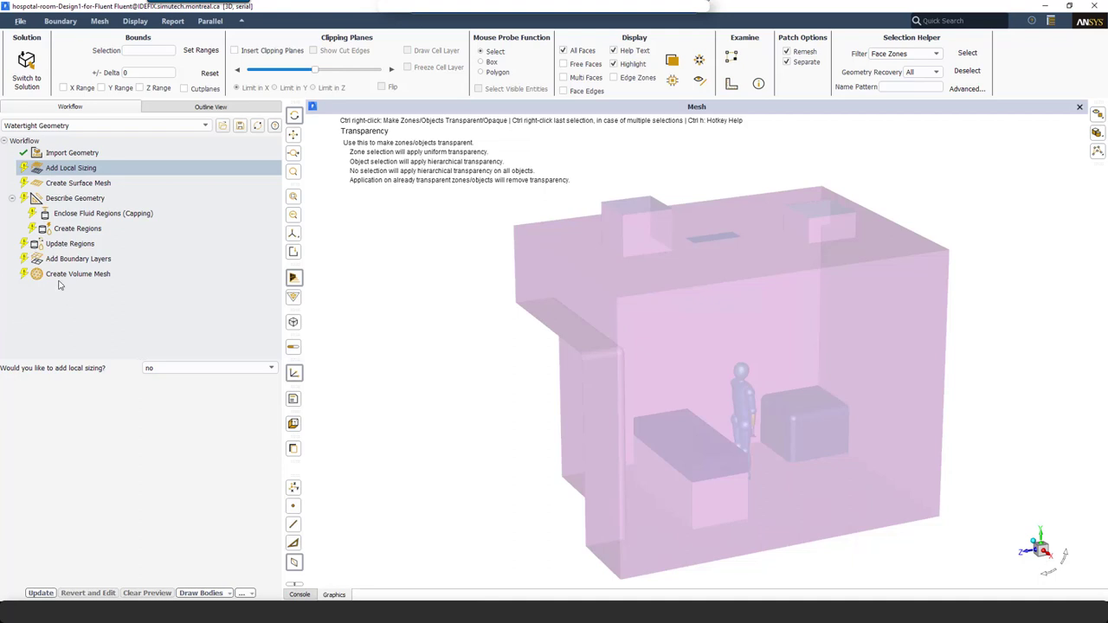
Step: In Ansys Fluent, create the room's surface mesh with a minimum size of 5 and a maximum size of 90
{"action": "left_click", "coordinate": [74, 184]}
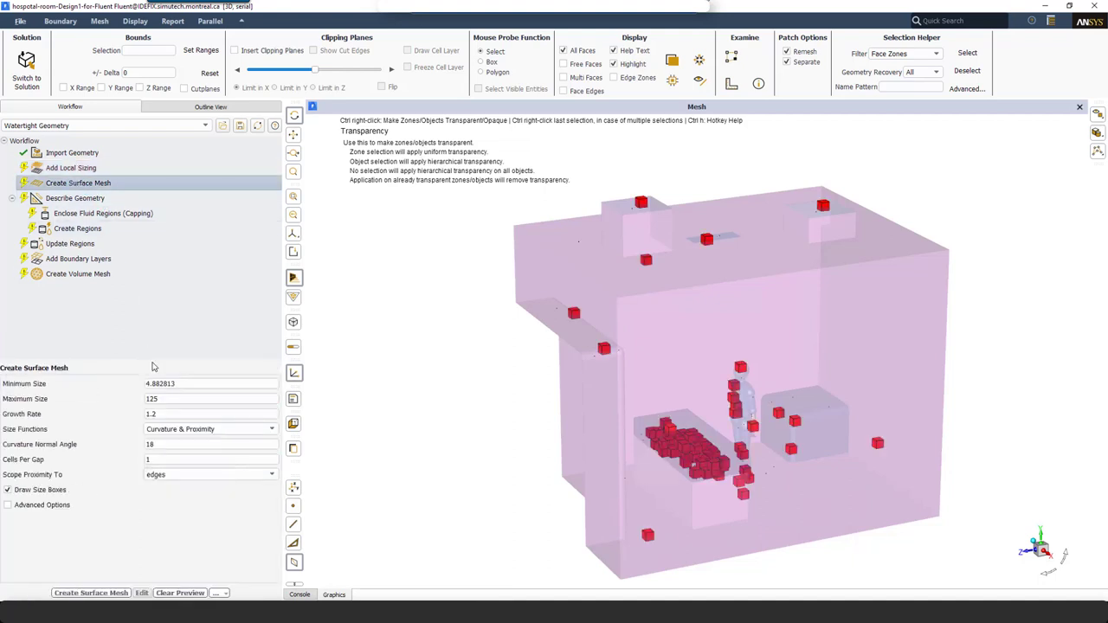
{"action": "left_click_drag", "start_coordinate": [185, 384], "coordinate": [147, 384]}
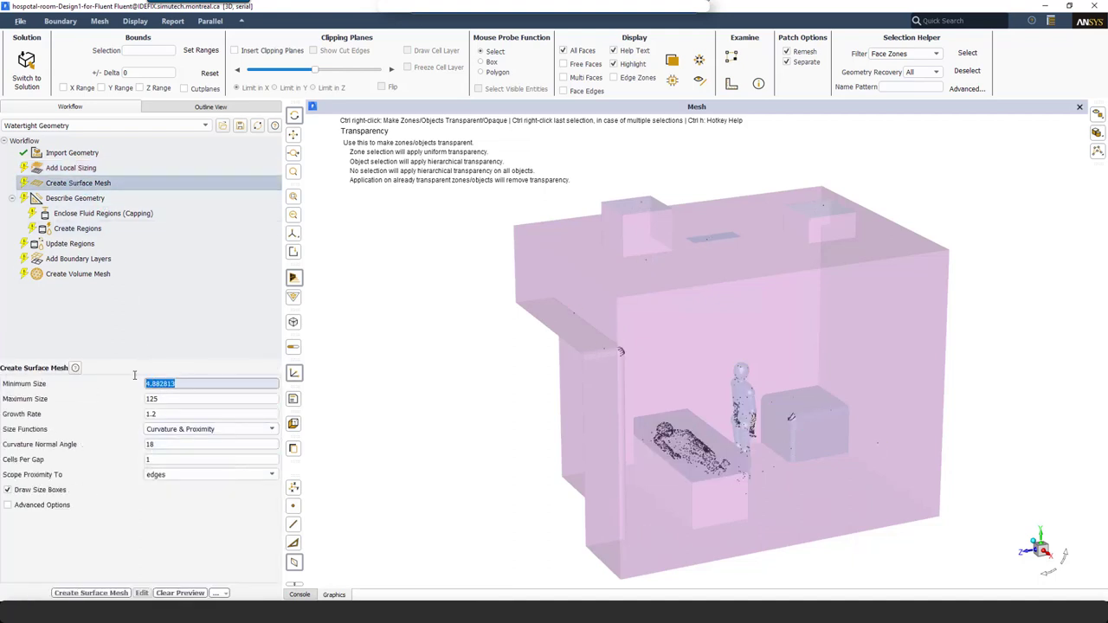
{"action": "type", "text": "5"}
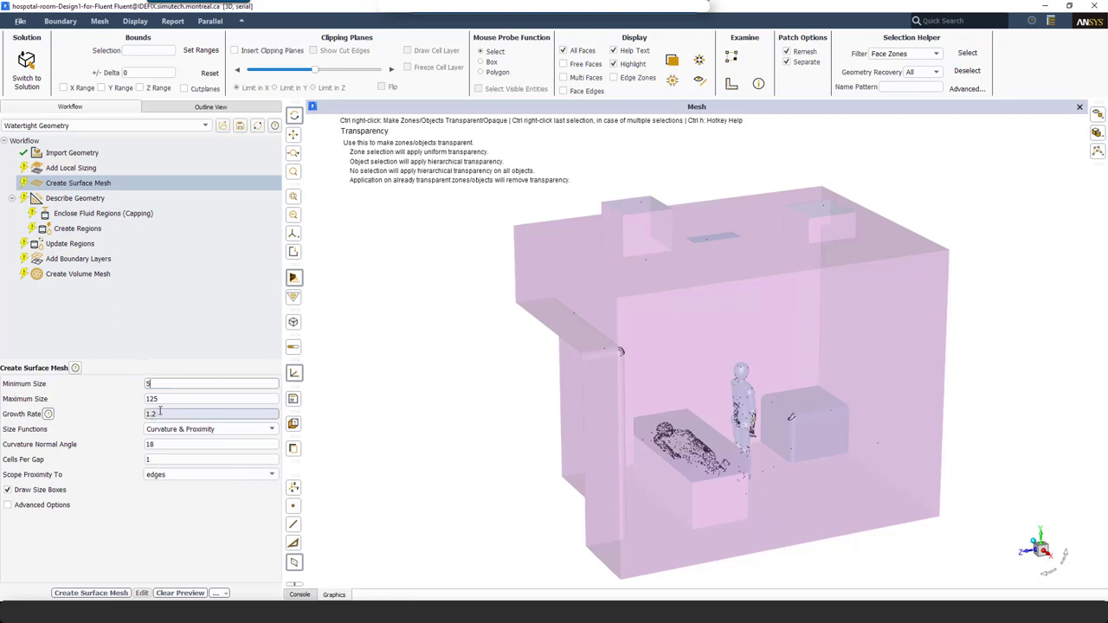
{"action": "left_click_drag", "start_coordinate": [166, 399], "coordinate": [134, 396]}
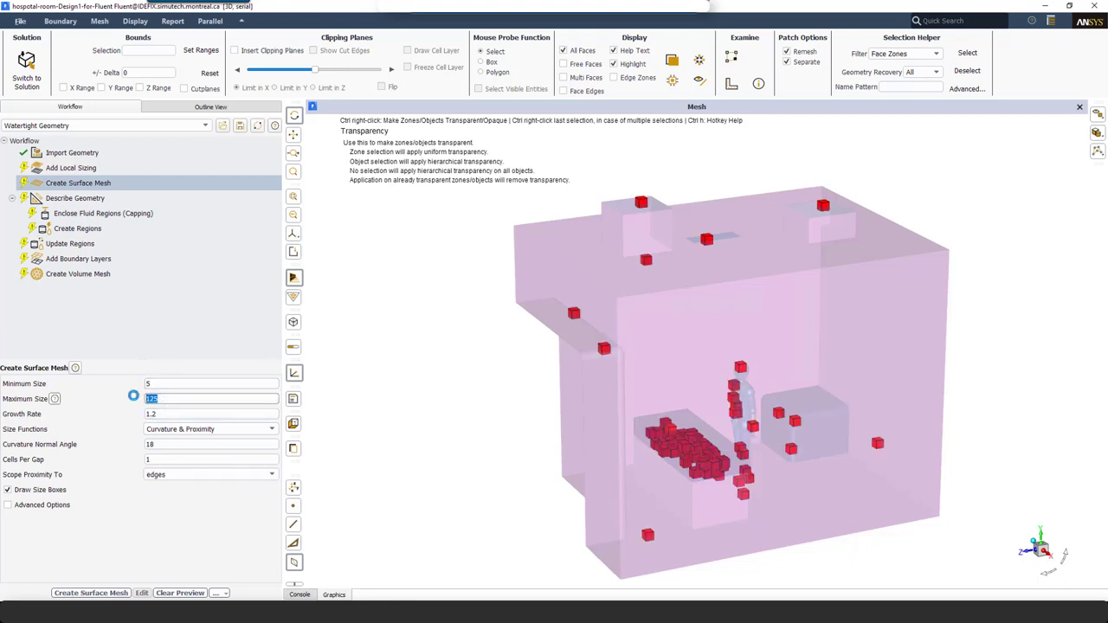
{"action": "type", "text": "90"}
{"action": "left_click", "coordinate": [162, 460]}
{"action": "left_click", "coordinate": [111, 593]}
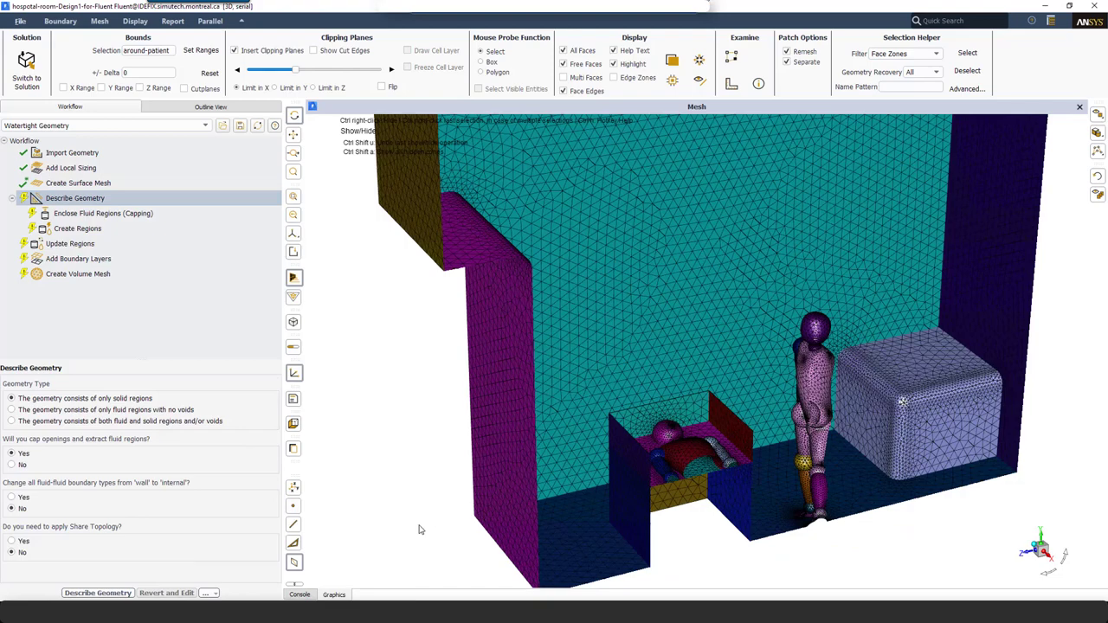
Step: Describe the geometry as only fluid regions with no voids and change all fluid-fluid boundary types from wall to internal
{"action": "left_click", "coordinate": [11, 411]}
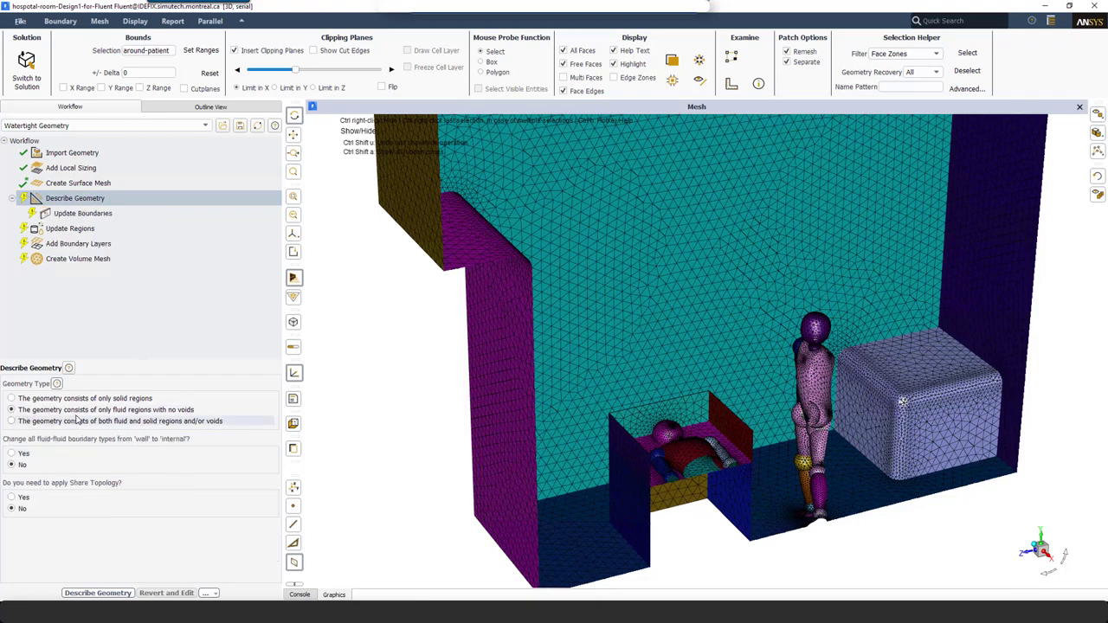
{"action": "left_click", "coordinate": [12, 454]}
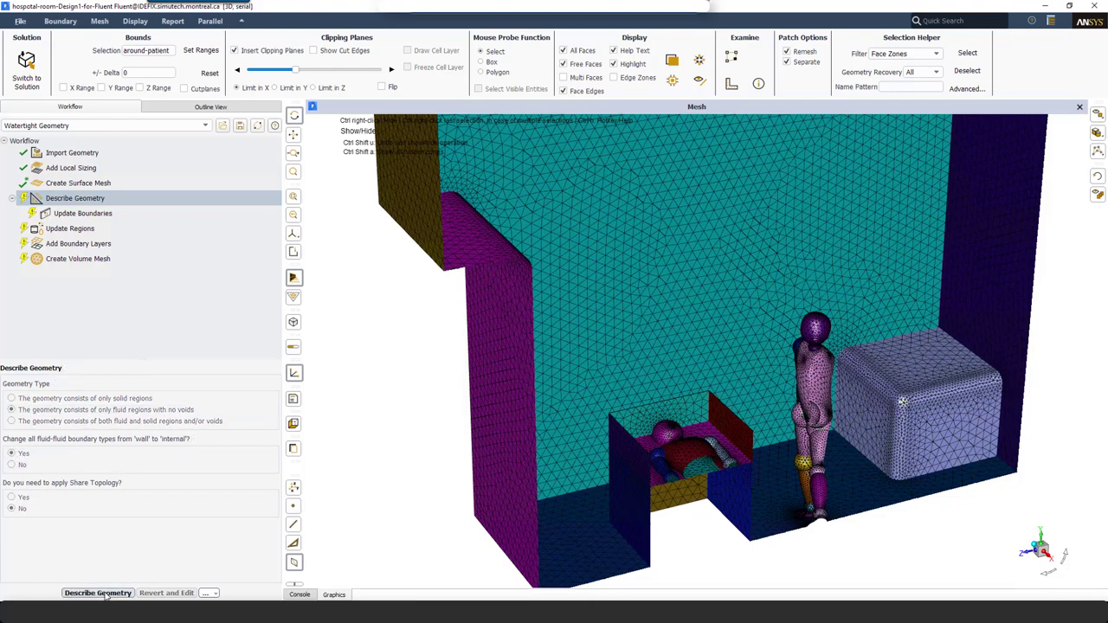
{"action": "left_click", "coordinate": [101, 594]}
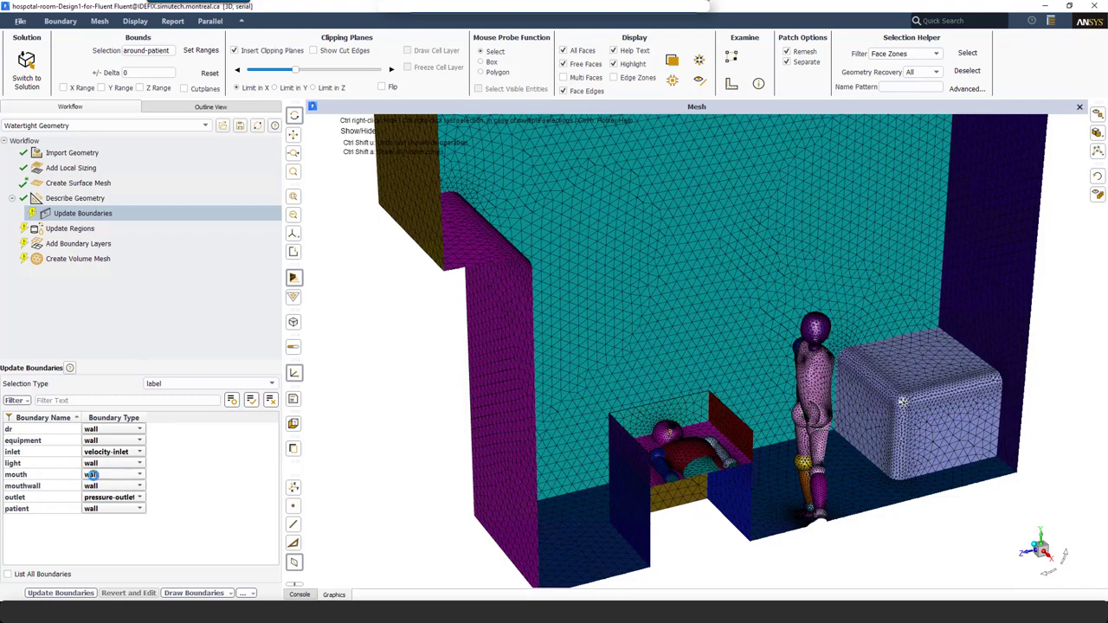
Step: Set the mouth boundary type to velocity-inlet, then update the boundaries and regions
{"action": "left_click", "coordinate": [92, 476]}
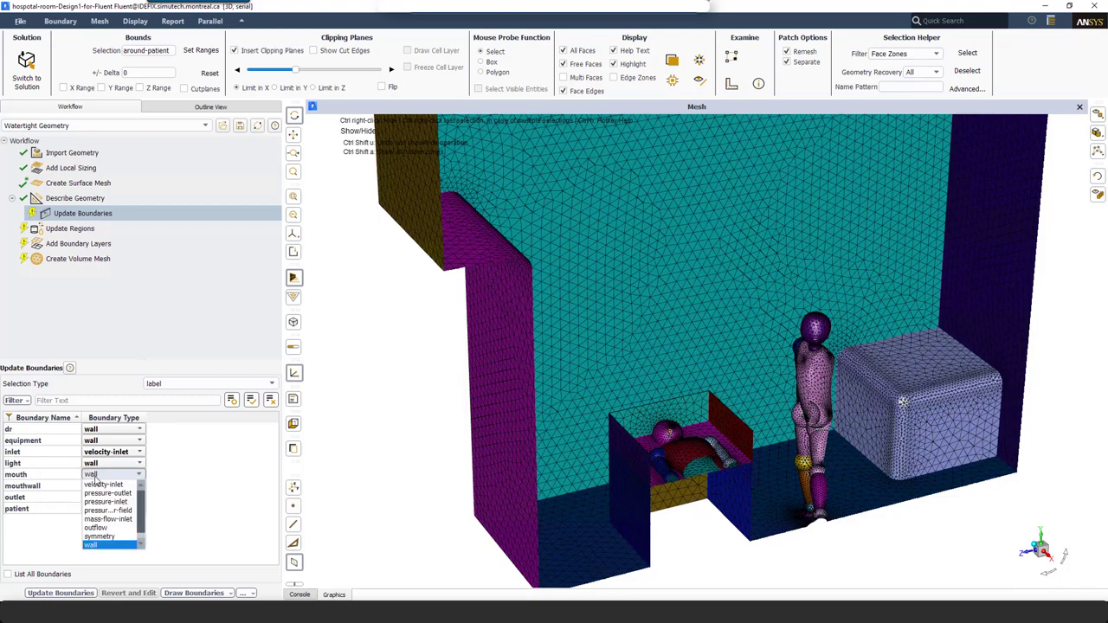
{"action": "left_click", "coordinate": [104, 485]}
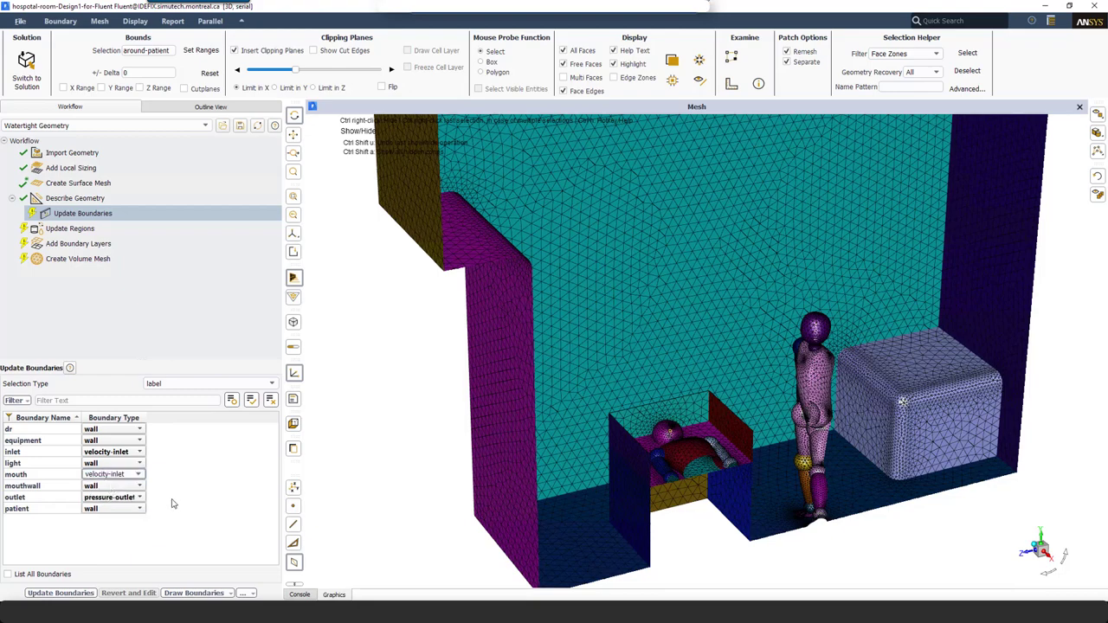
{"action": "left_click", "coordinate": [68, 594]}
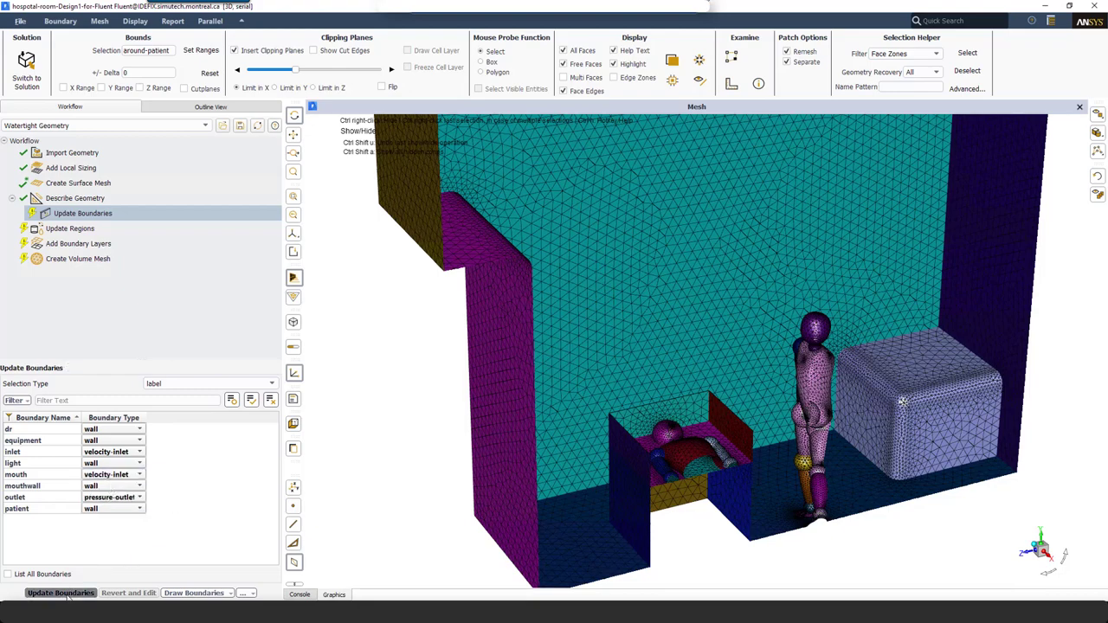
{"action": "left_click", "coordinate": [77, 595]}
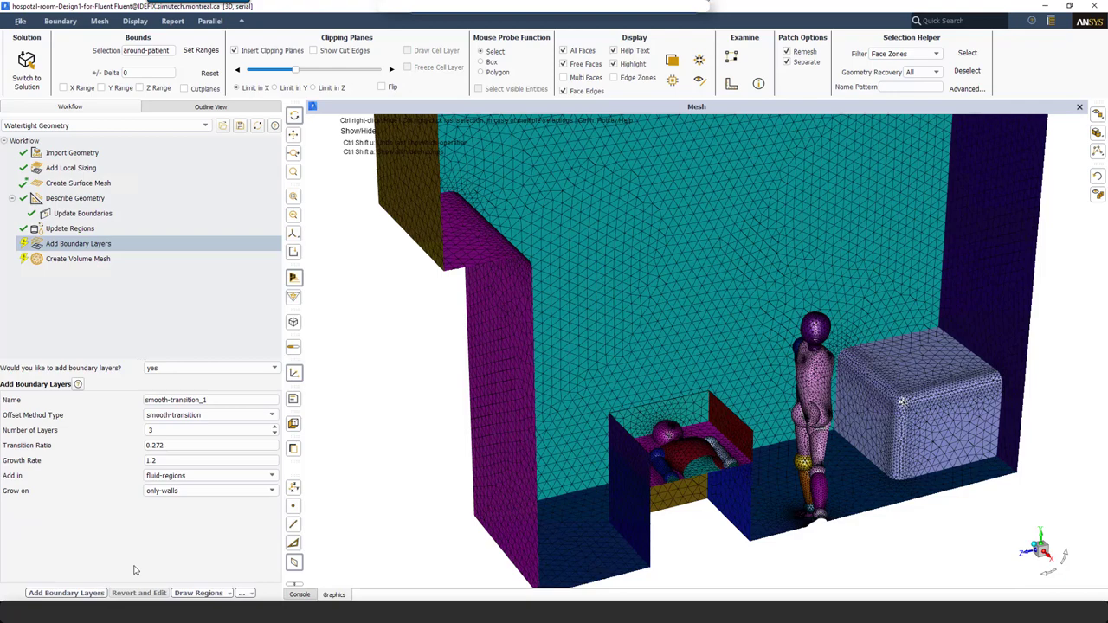
Step: Add smooth-transition boundary layers on the walls with 5 layers and a transition ratio of 0.15
{"action": "double_click", "coordinate": [158, 429]}
{"action": "type", "text": "5"}
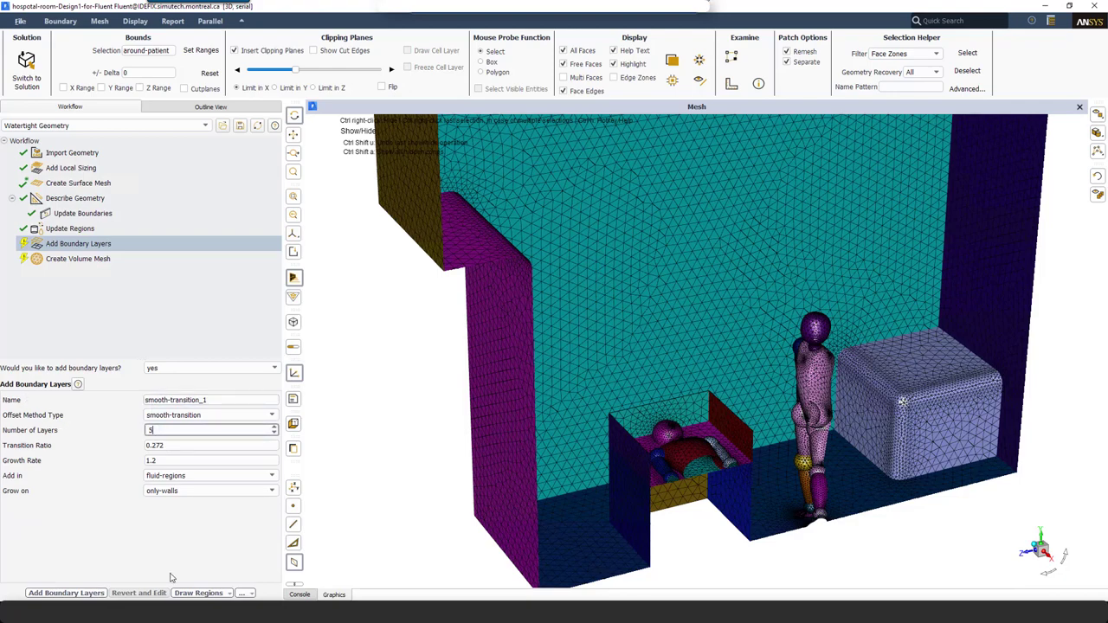
{"action": "double_click", "coordinate": [156, 445]}
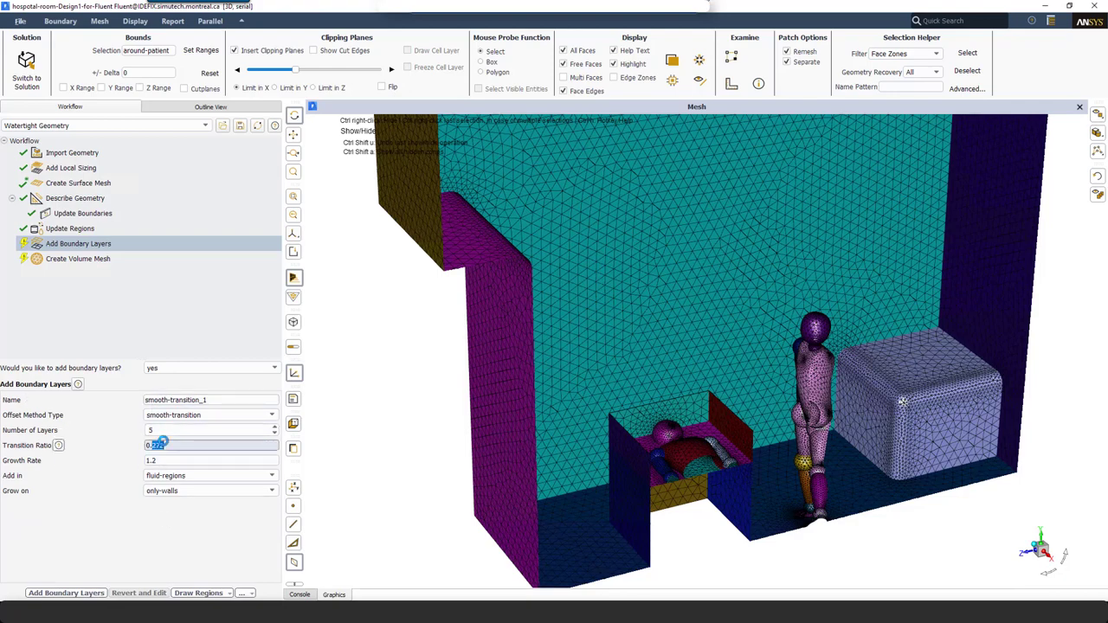
{"action": "type", "text": "0.15"}
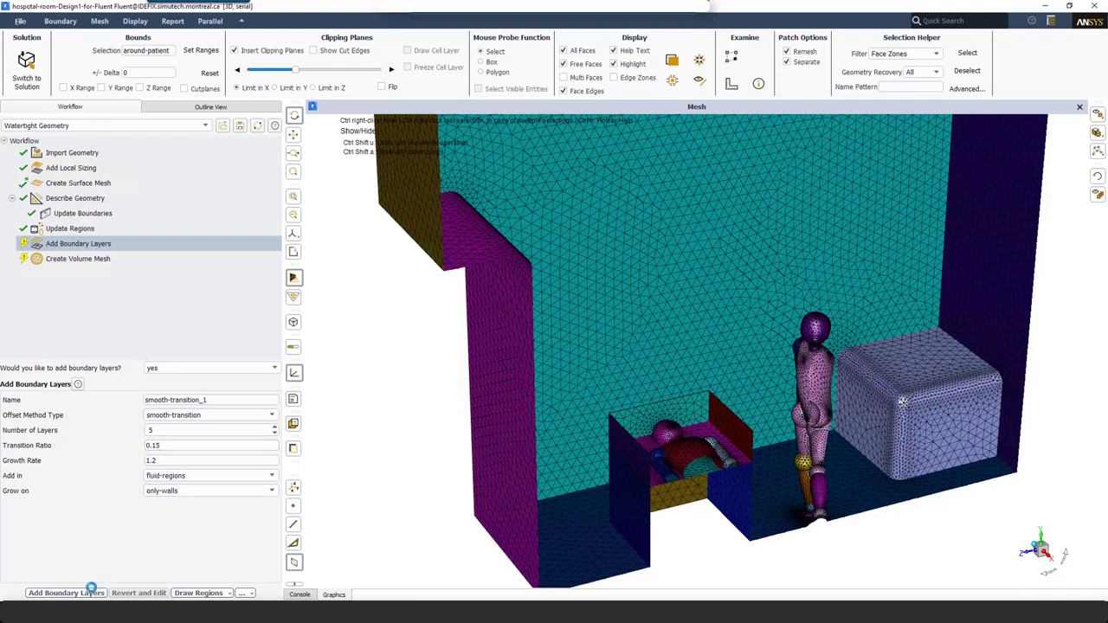
{"action": "left_click", "coordinate": [77, 594]}
{"action": "left_click", "coordinate": [83, 593]}
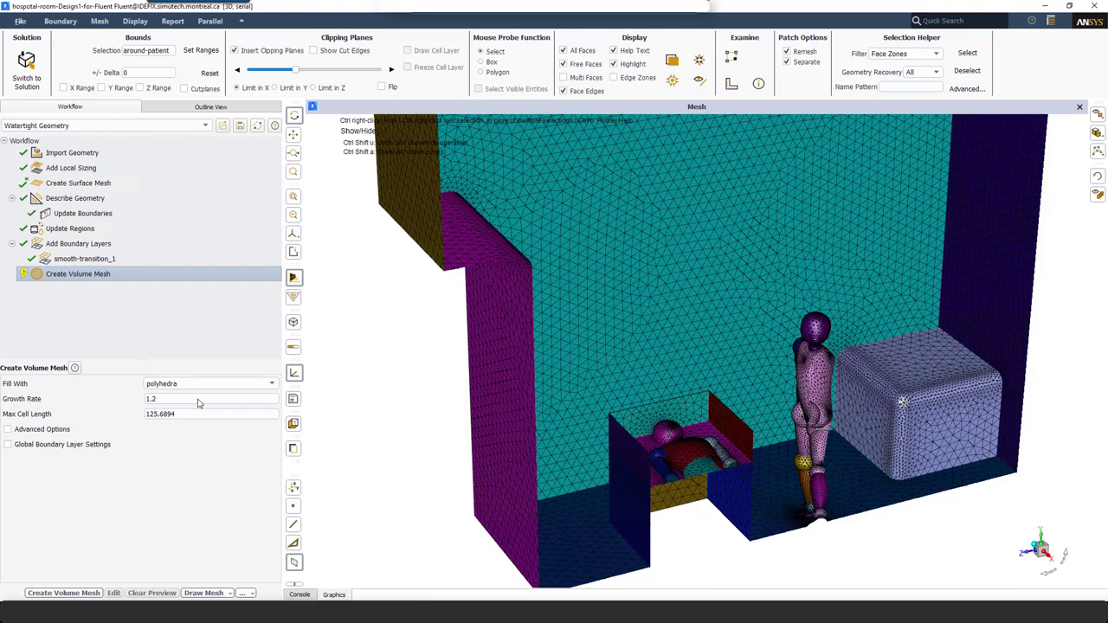
Step: Create the polyhedra volume mesh and view the console output to check the cell count and mesh quality
{"action": "left_click", "coordinate": [76, 594]}
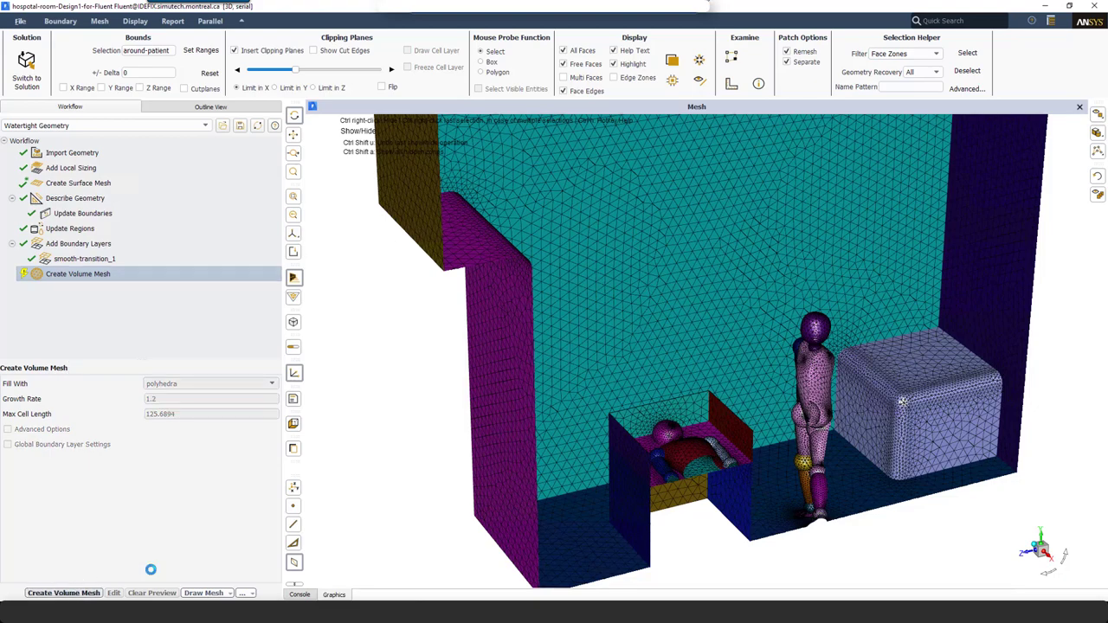
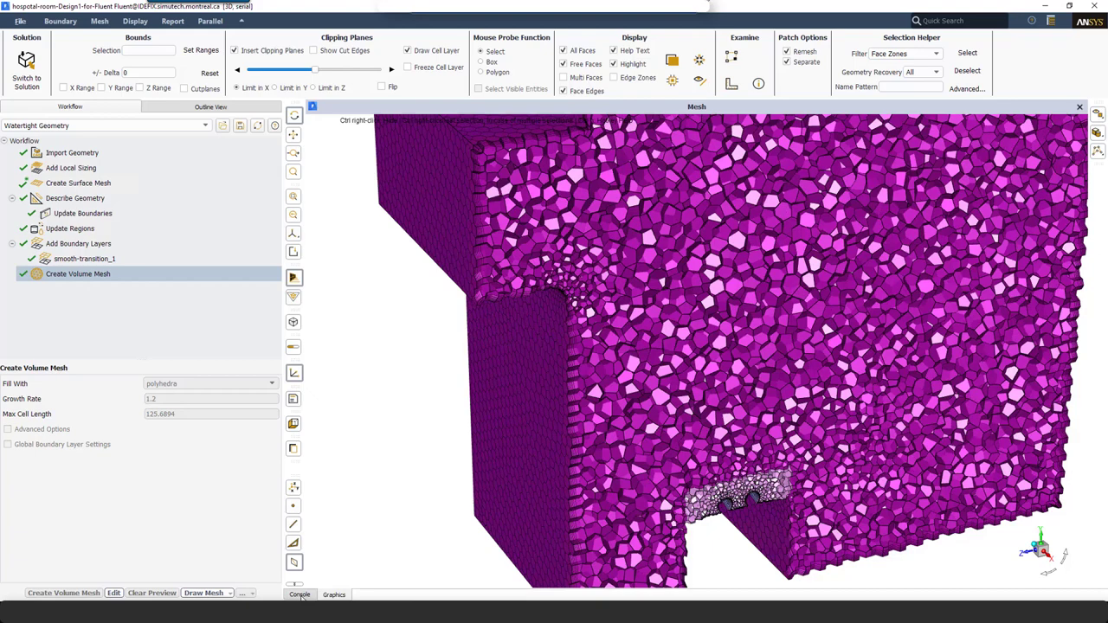
{"action": "left_click", "coordinate": [299, 595]}
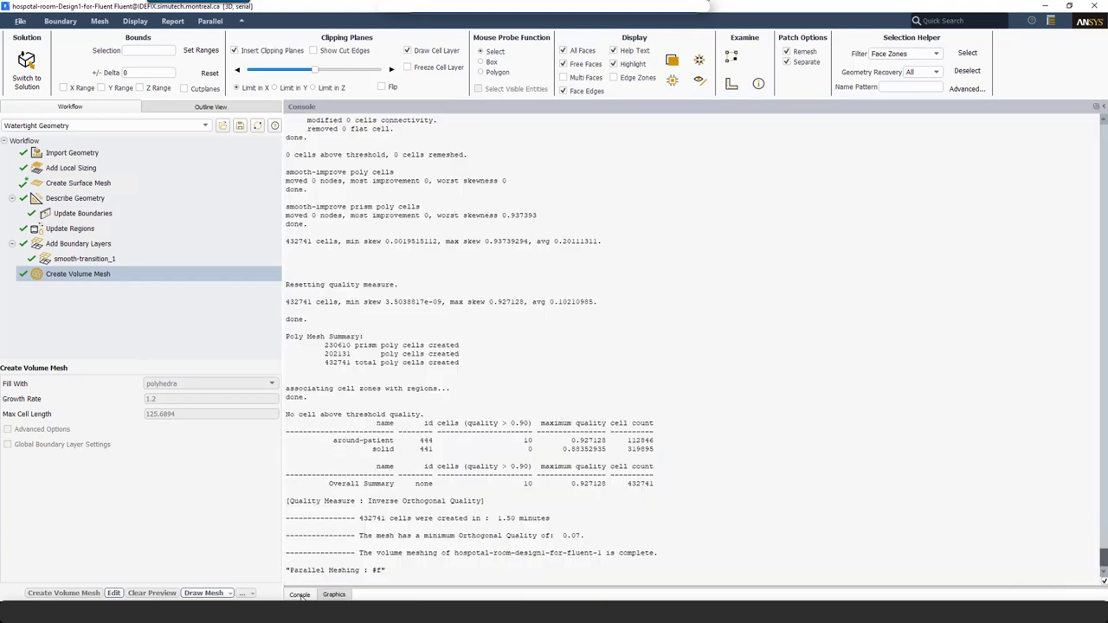
Step: Add an Improve Volume Mesh task after the volume mesh and run it with a cell quality limit of 0.15
{"action": "left_click_drag", "start_coordinate": [494, 518], "coordinate": [552, 518]}
{"action": "right_click", "coordinate": [70, 275]}
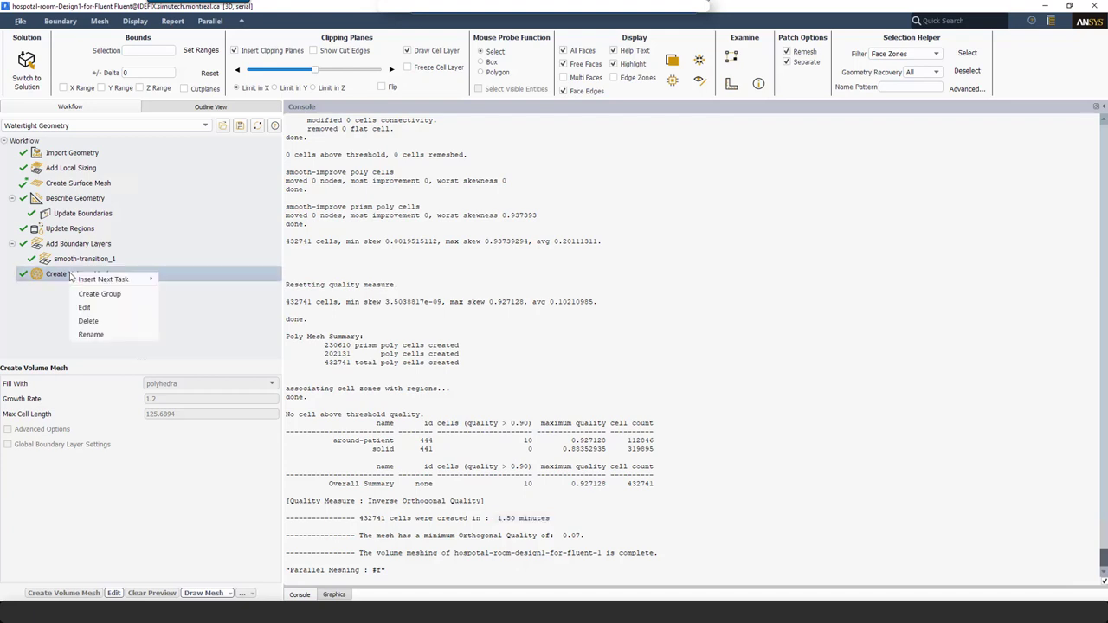
{"action": "mouse_move", "coordinate": [79, 282]}
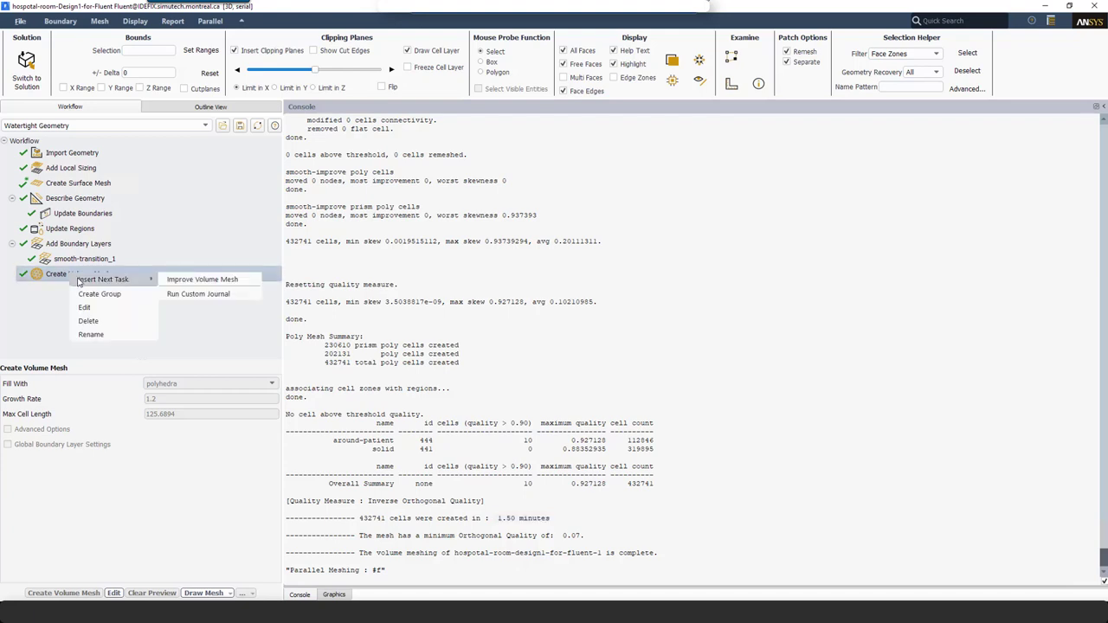
{"action": "left_click", "coordinate": [191, 281]}
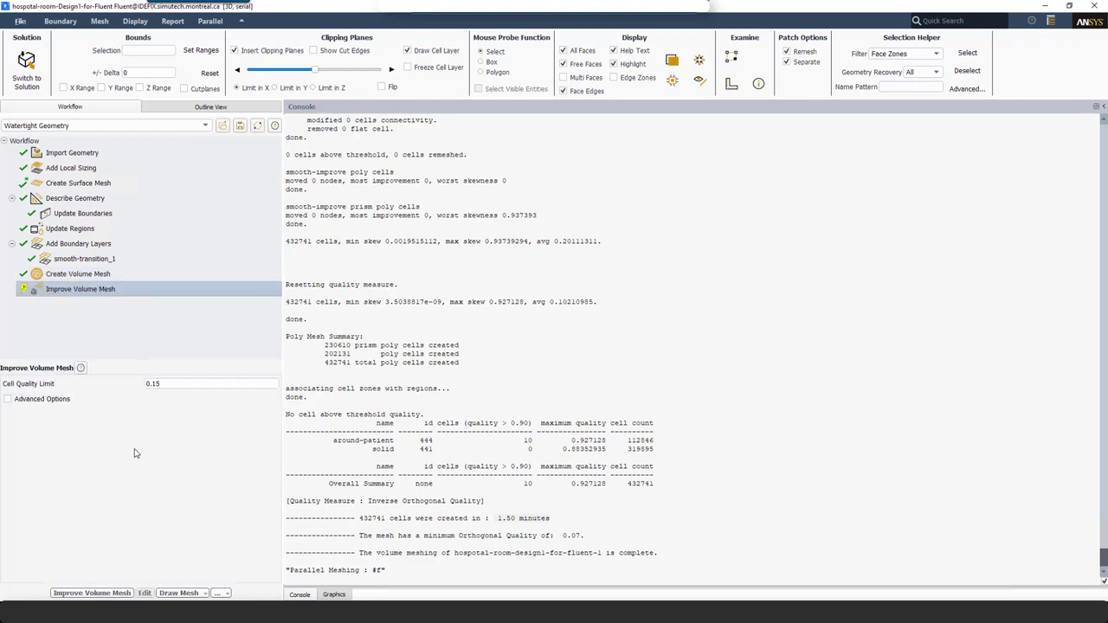
{"action": "left_click", "coordinate": [112, 594]}
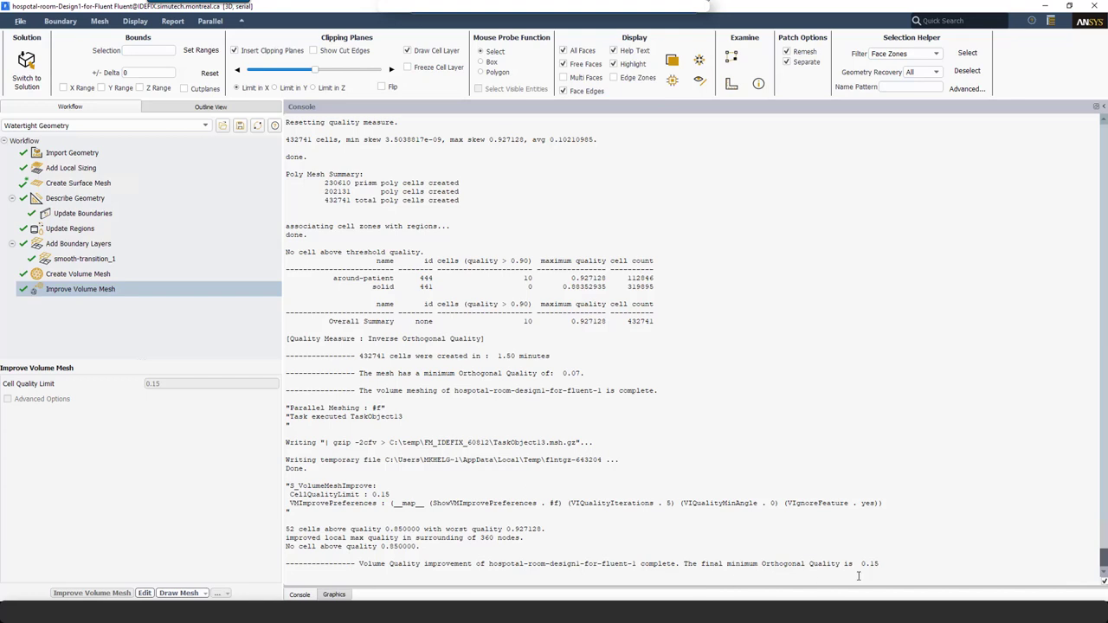
Step: Inspect the improved mesh in a section, moving the X clipping plane to cut through the standing figure
{"action": "left_click", "coordinate": [334, 594]}
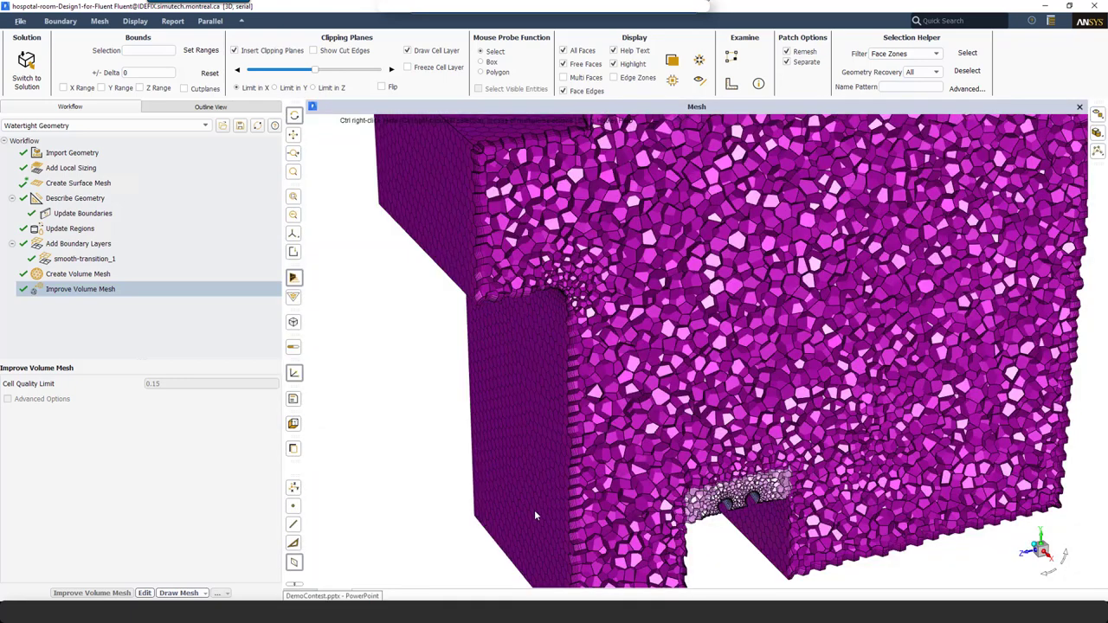
{"action": "scroll", "coordinate": [535, 510], "scroll_direction": "down", "scroll_amount": 3}
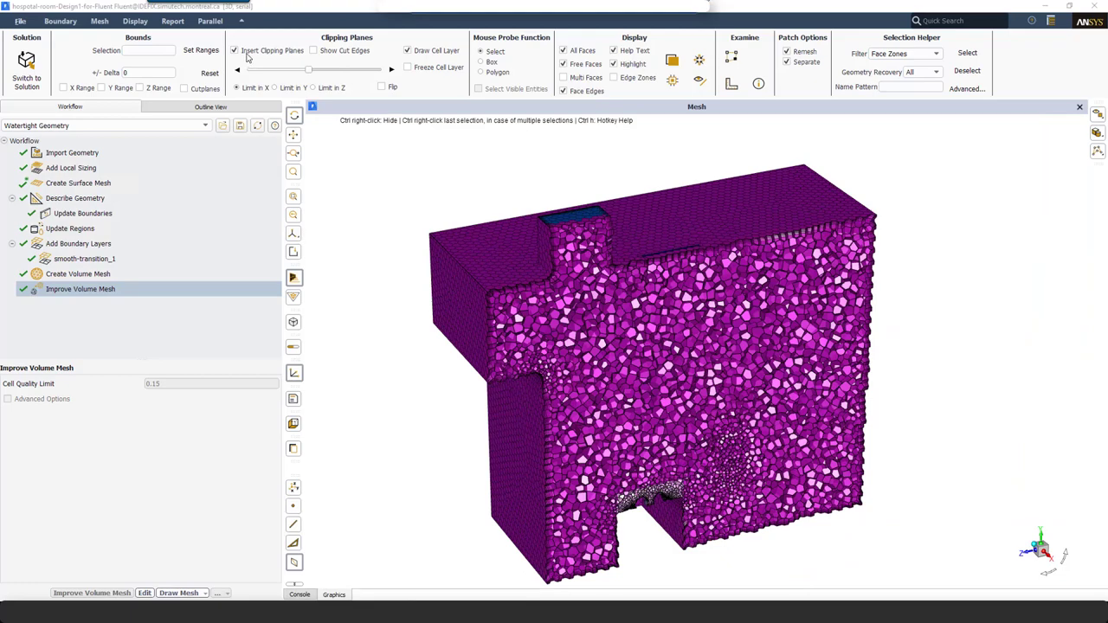
{"action": "left_click", "coordinate": [407, 50]}
{"action": "left_click_drag", "start_coordinate": [303, 71], "coordinate": [286, 70]}
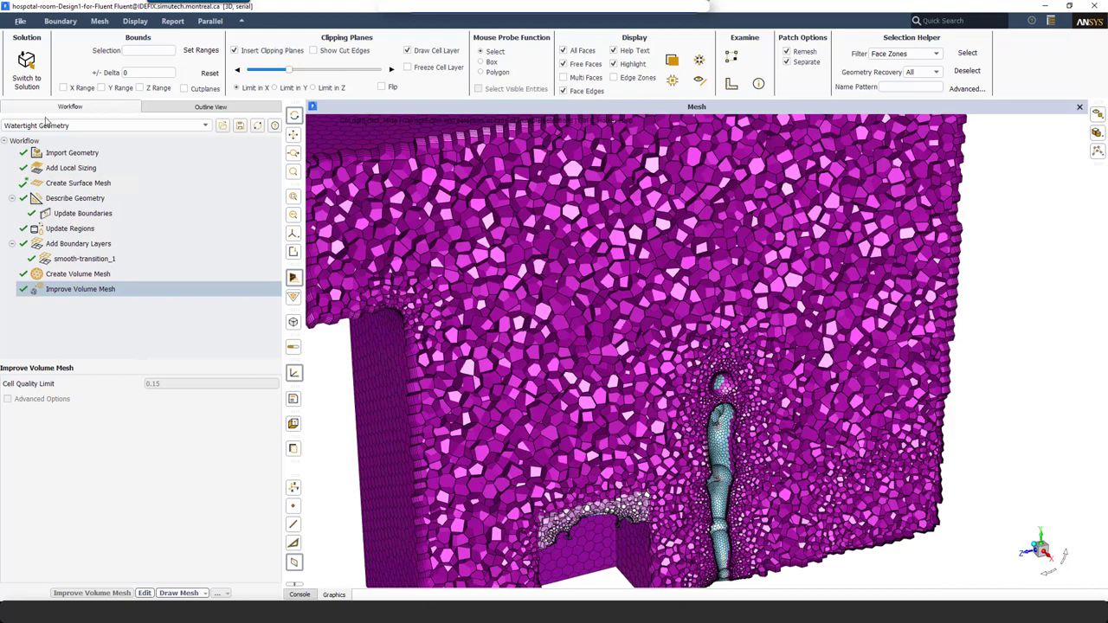
Step: Switch from meshing to solution mode, enable gravity and set the Y gravitational acceleration to 9.81 m/s2
{"action": "left_click", "coordinate": [27, 81]}
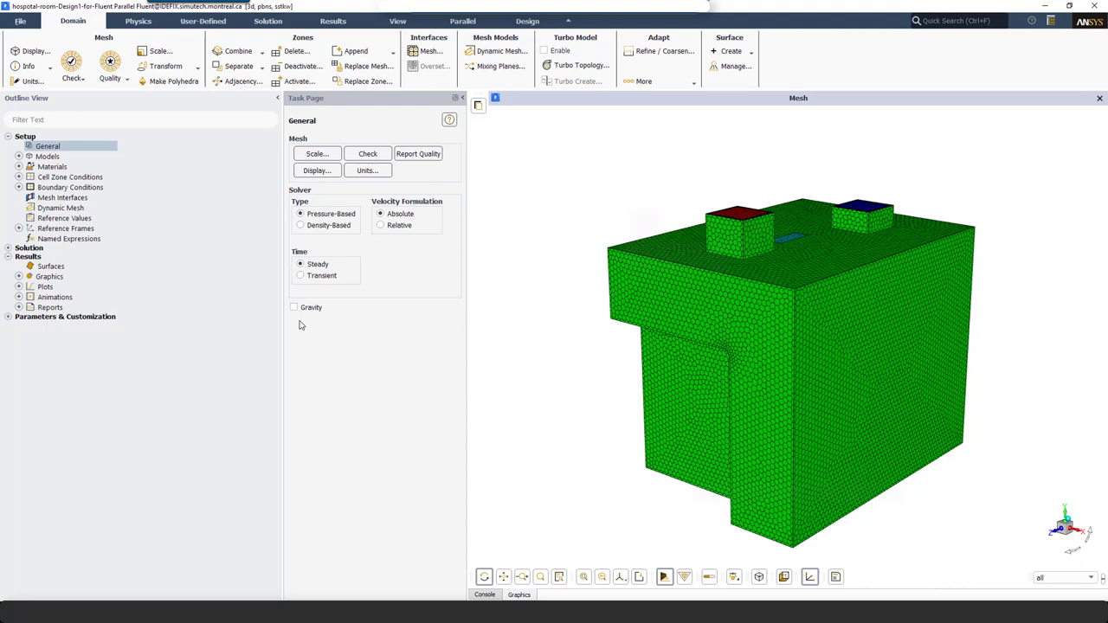
{"action": "left_click", "coordinate": [294, 307]}
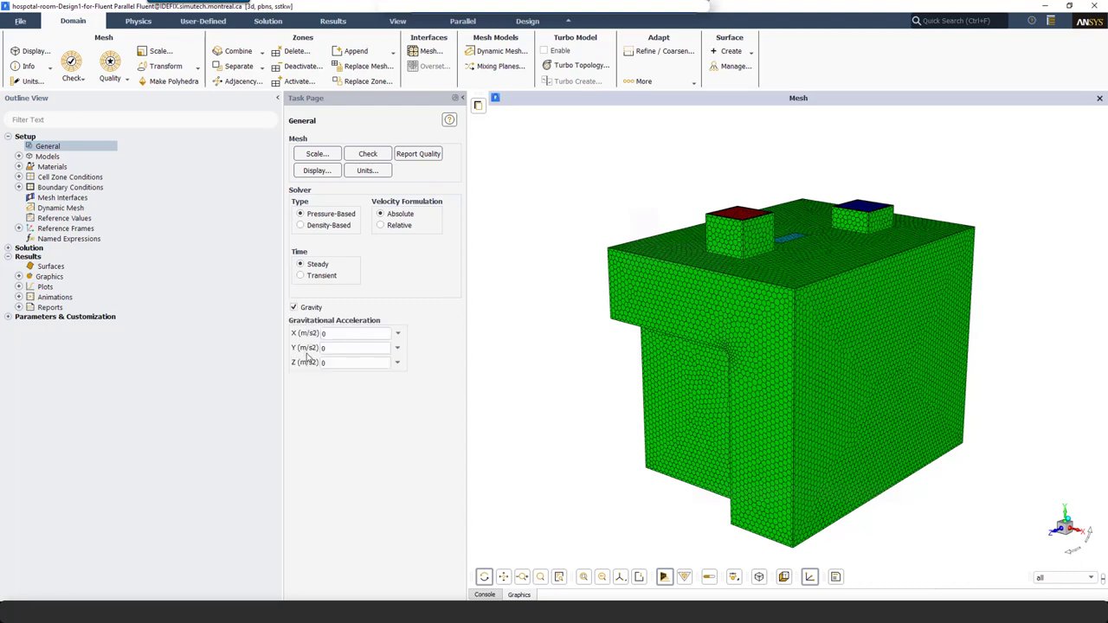
{"action": "double_click", "coordinate": [333, 350]}
{"action": "type", "text": "9.81"}
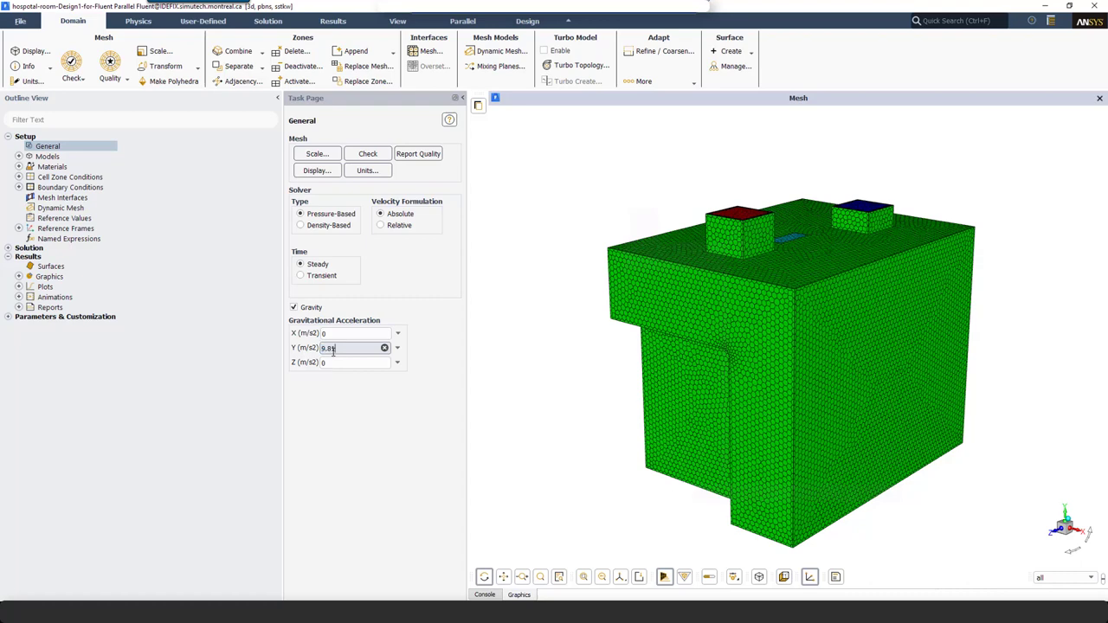
Step: Turn on the energy model
{"action": "left_click", "coordinate": [18, 157]}
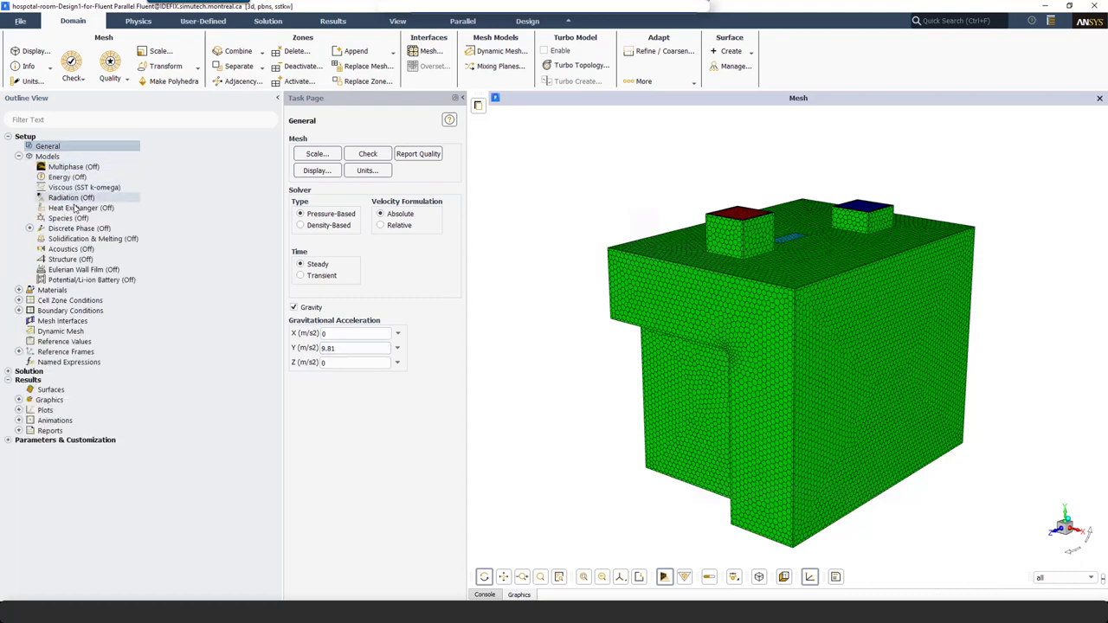
{"action": "double_click", "coordinate": [66, 177]}
{"action": "left_click", "coordinate": [298, 308]}
{"action": "left_click", "coordinate": [303, 342]}
Step: Set the density of the fluid material air to ideal-gas
{"action": "left_click", "coordinate": [18, 290]}
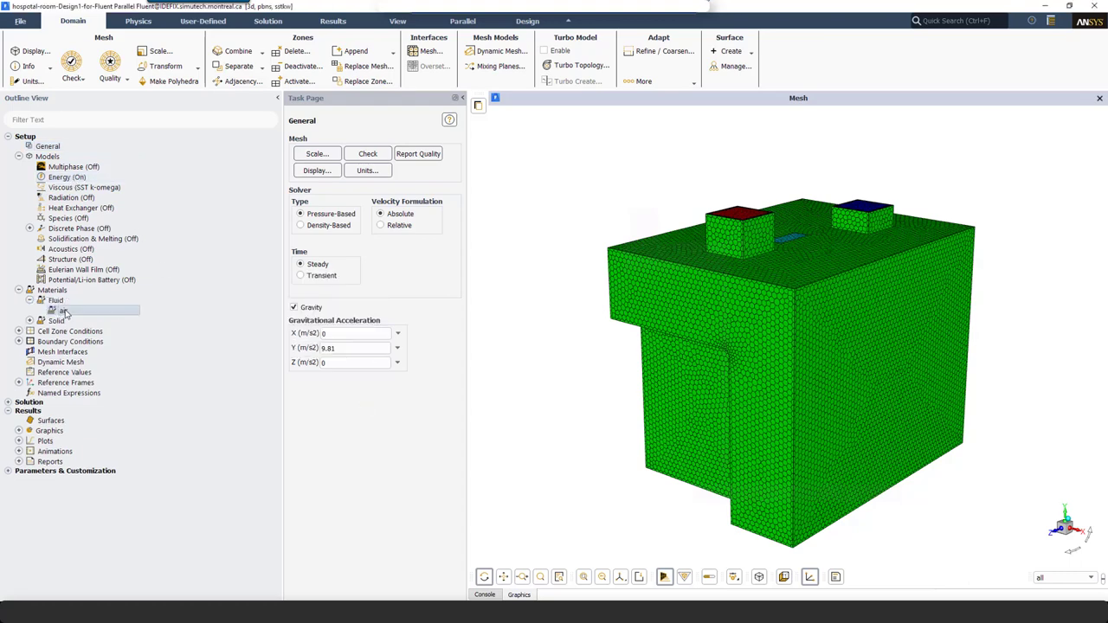
{"action": "double_click", "coordinate": [64, 311]}
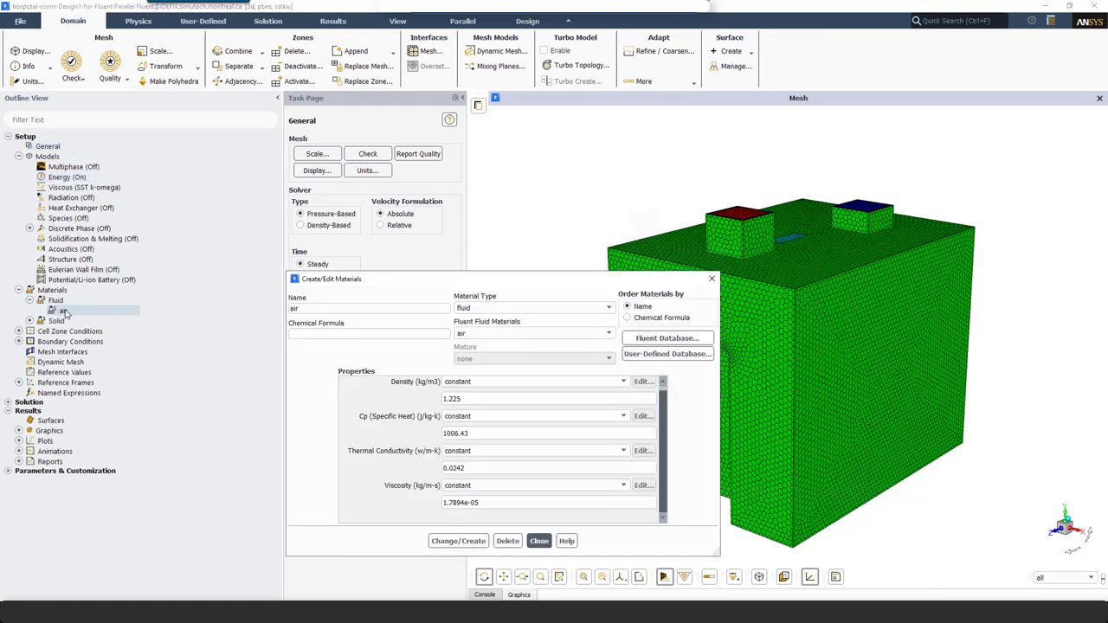
{"action": "left_click", "coordinate": [457, 383]}
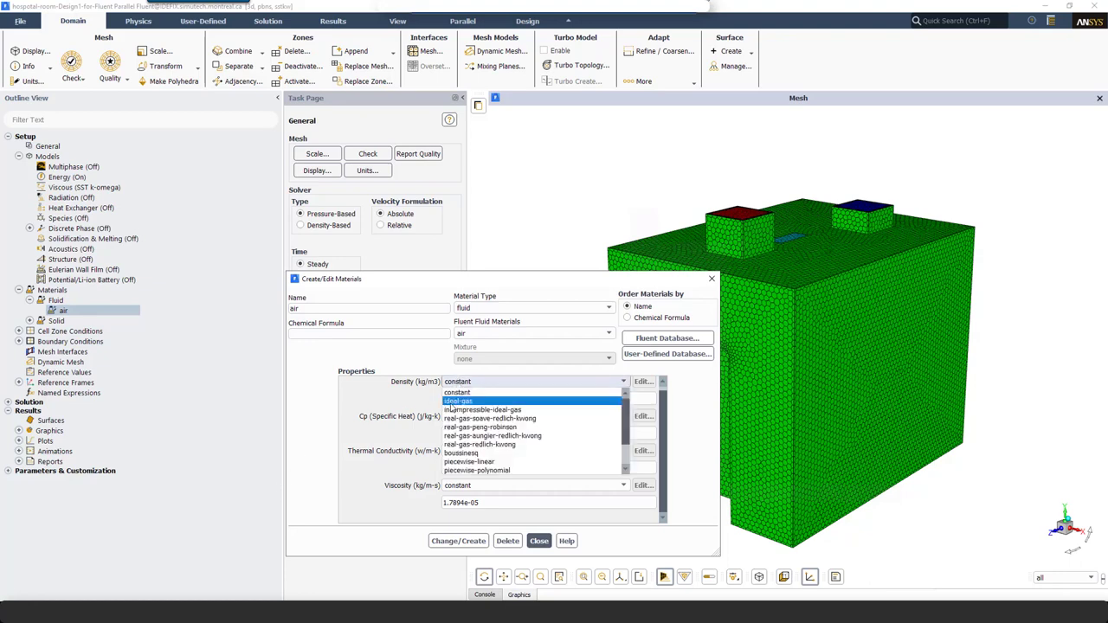
{"action": "left_click", "coordinate": [451, 402]}
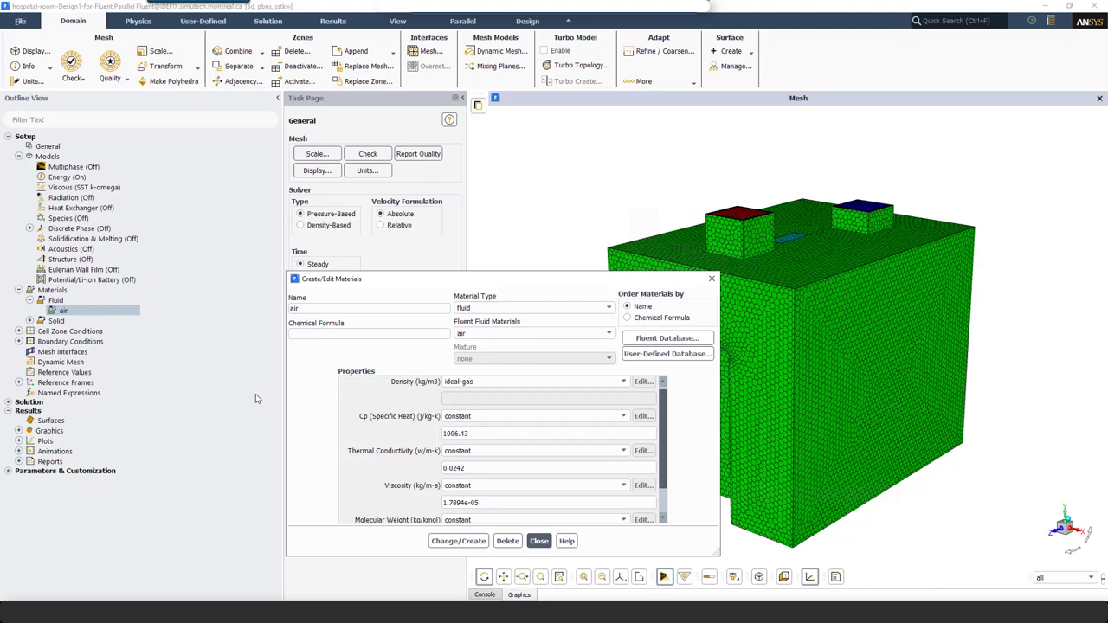
Step: Group the boundary zones by type, change the inlet to mass-flow-inlet and set its mass flow rate to 0.18 kg/s
{"action": "double_click", "coordinate": [69, 342]}
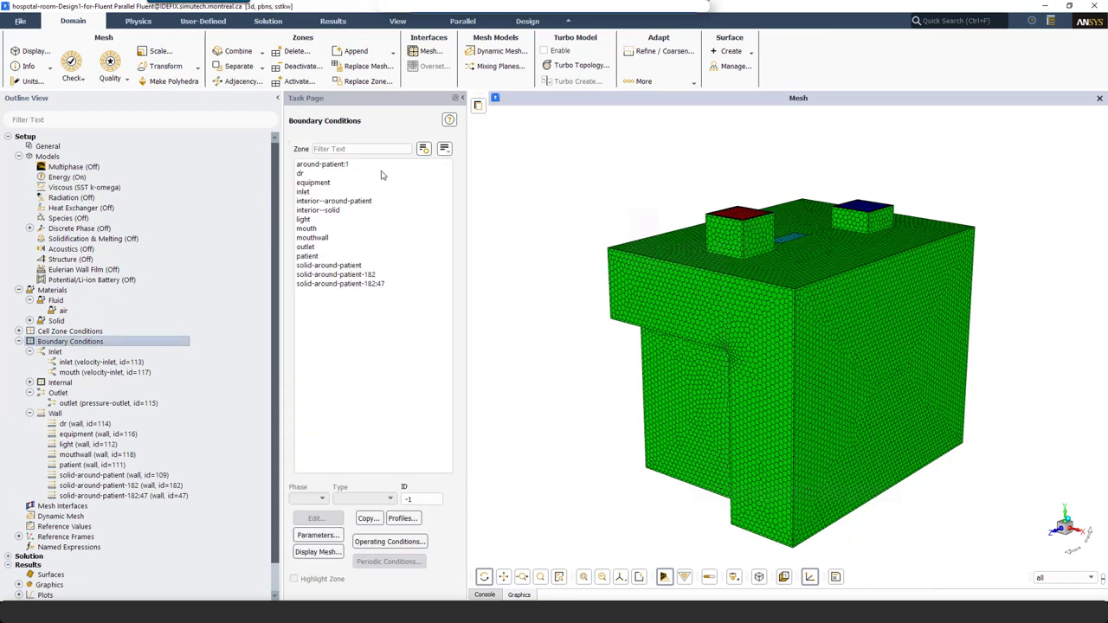
{"action": "left_click", "coordinate": [444, 148]}
{"action": "left_click", "coordinate": [323, 174]}
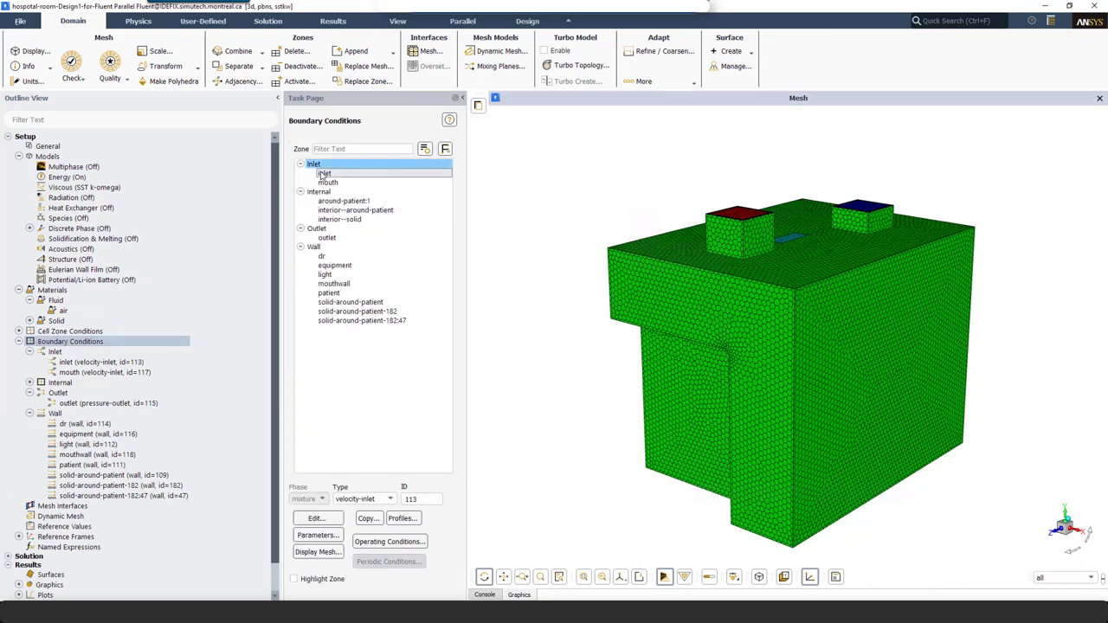
{"action": "left_click", "coordinate": [365, 499]}
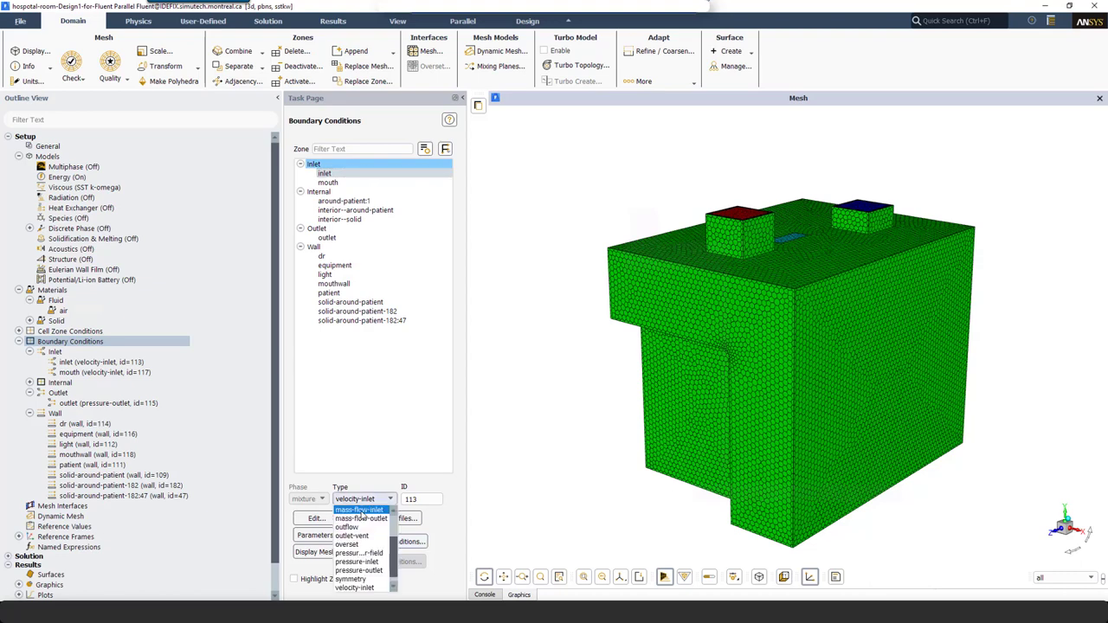
{"action": "left_click", "coordinate": [360, 513]}
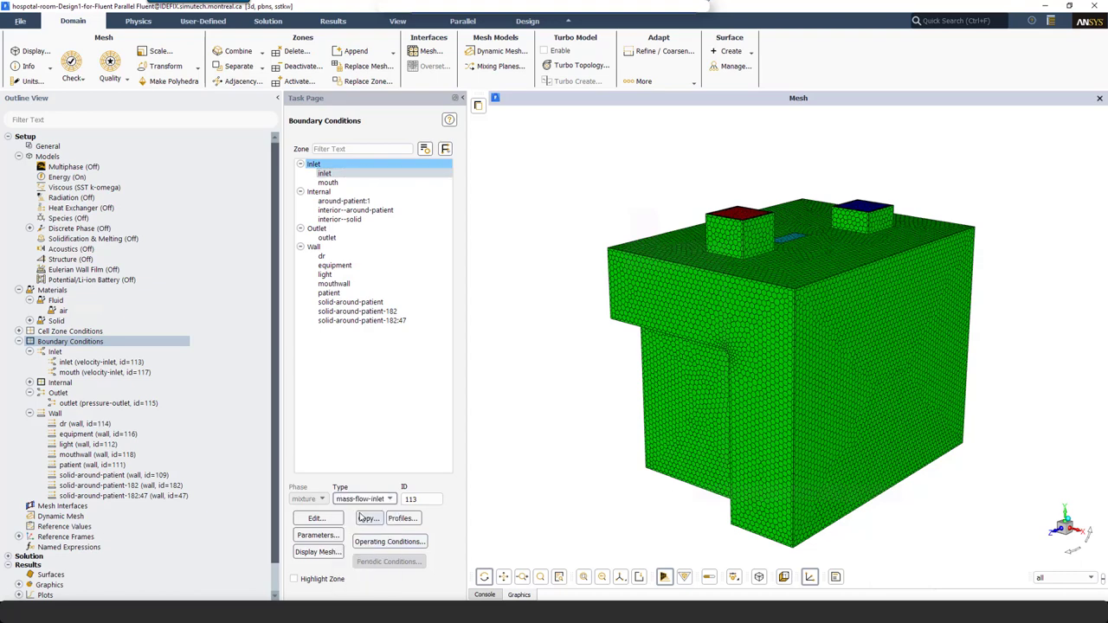
{"action": "double_click", "coordinate": [431, 370]}
{"action": "type", "text": "0.18"}
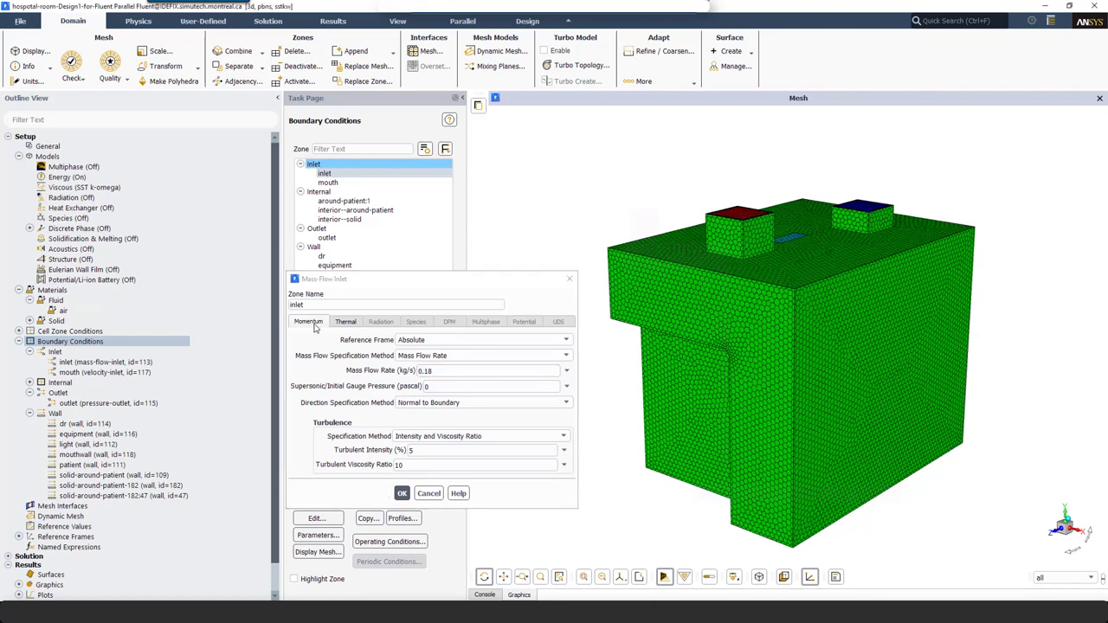
Step: Set the inlet's total temperature to 20 °C and apply the inlet settings
{"action": "left_click", "coordinate": [343, 322]}
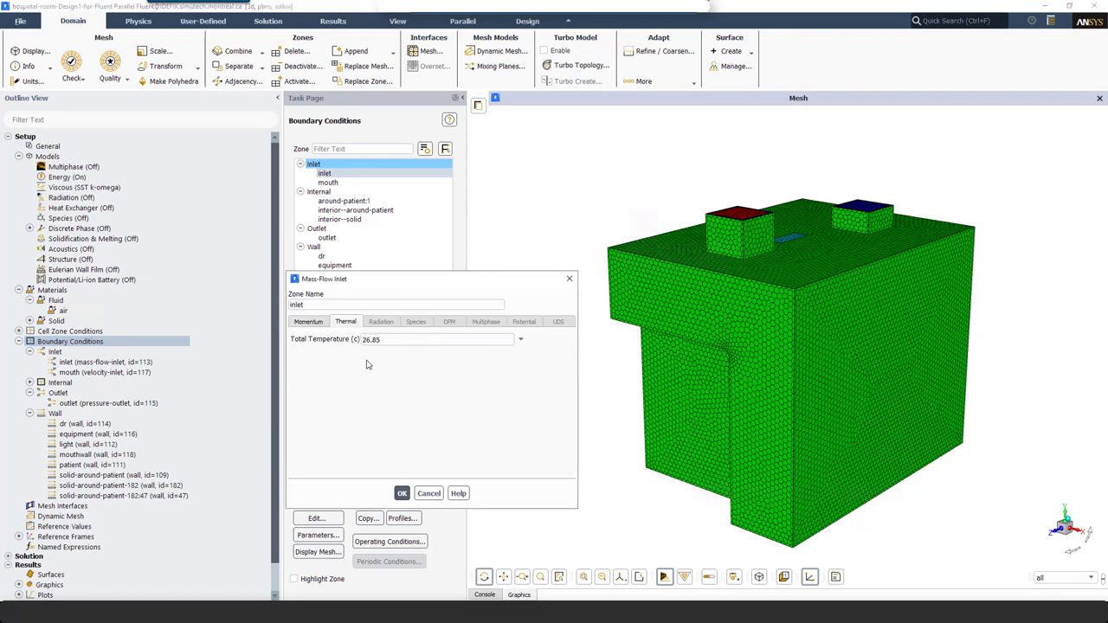
{"action": "double_click", "coordinate": [373, 339]}
{"action": "type", "text": "20"}
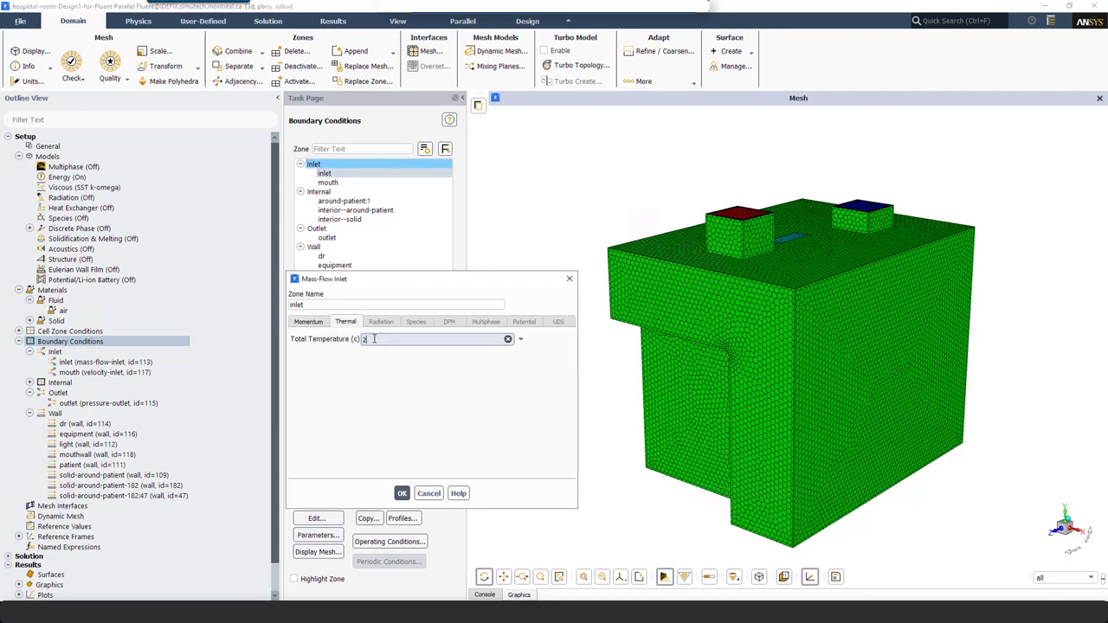
{"action": "left_click", "coordinate": [402, 493]}
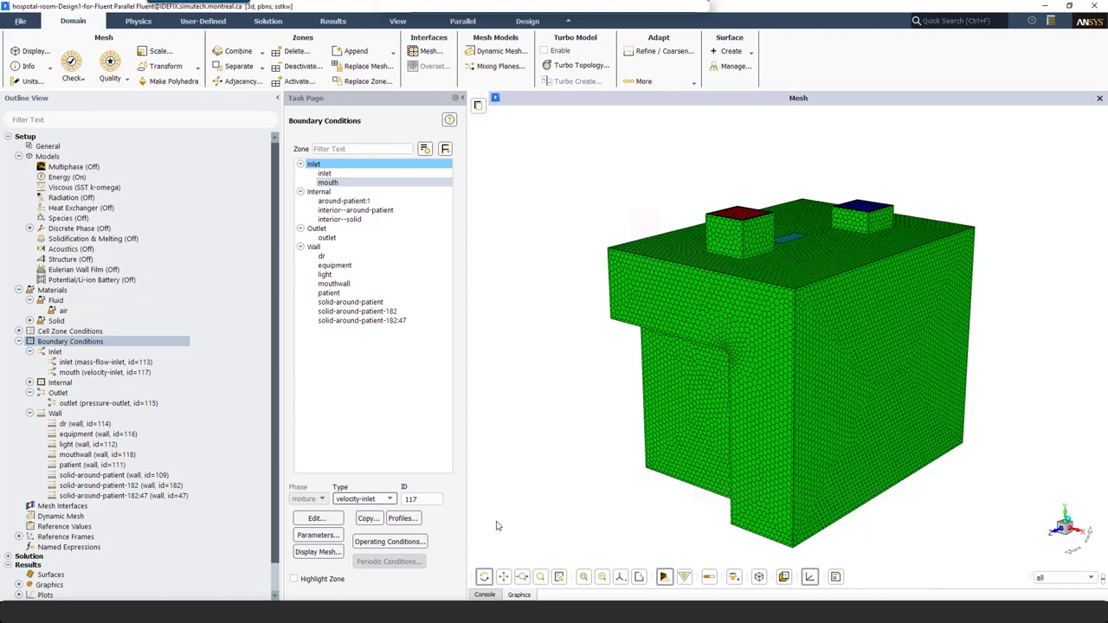
Step: Change the mouth boundary type to wall and accept its default wall settings
{"action": "left_click", "coordinate": [372, 502]}
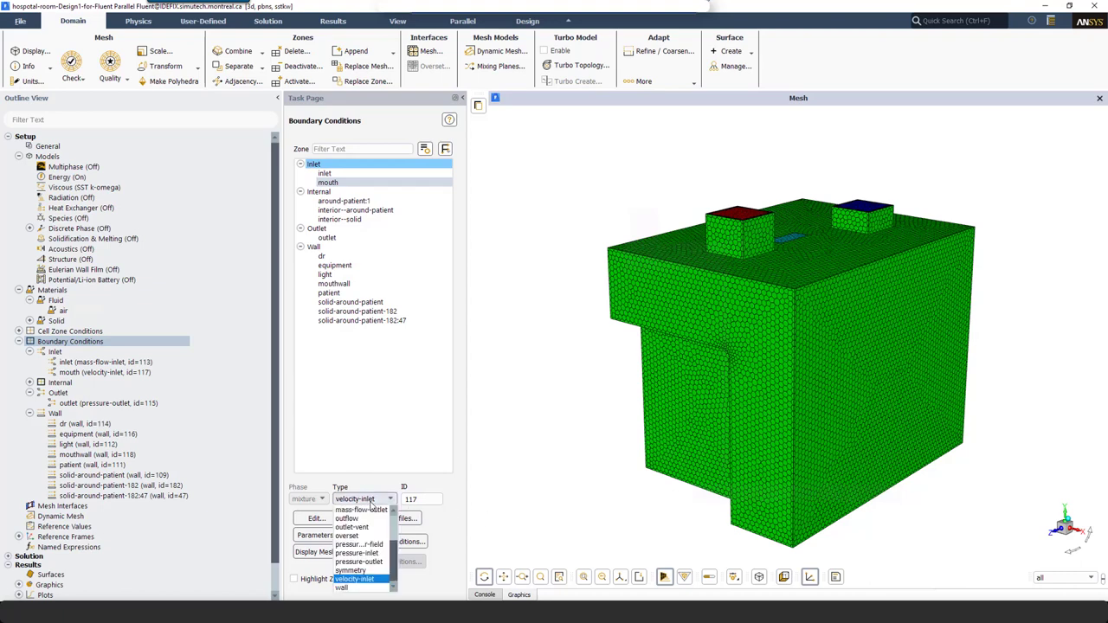
{"action": "left_click", "coordinate": [342, 588]}
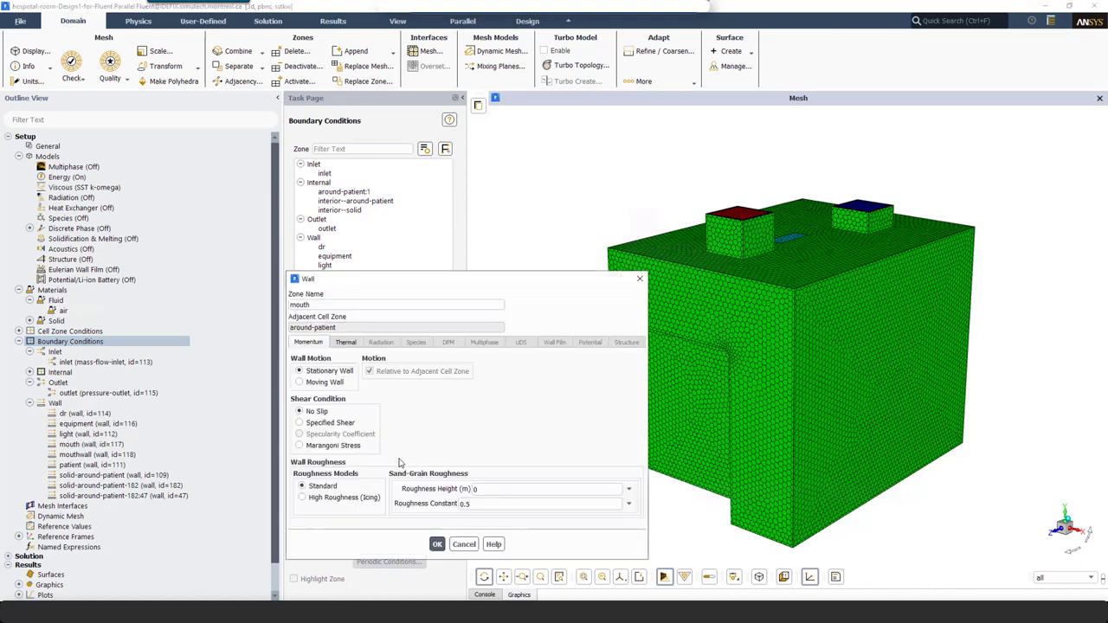
{"action": "left_click", "coordinate": [437, 545]}
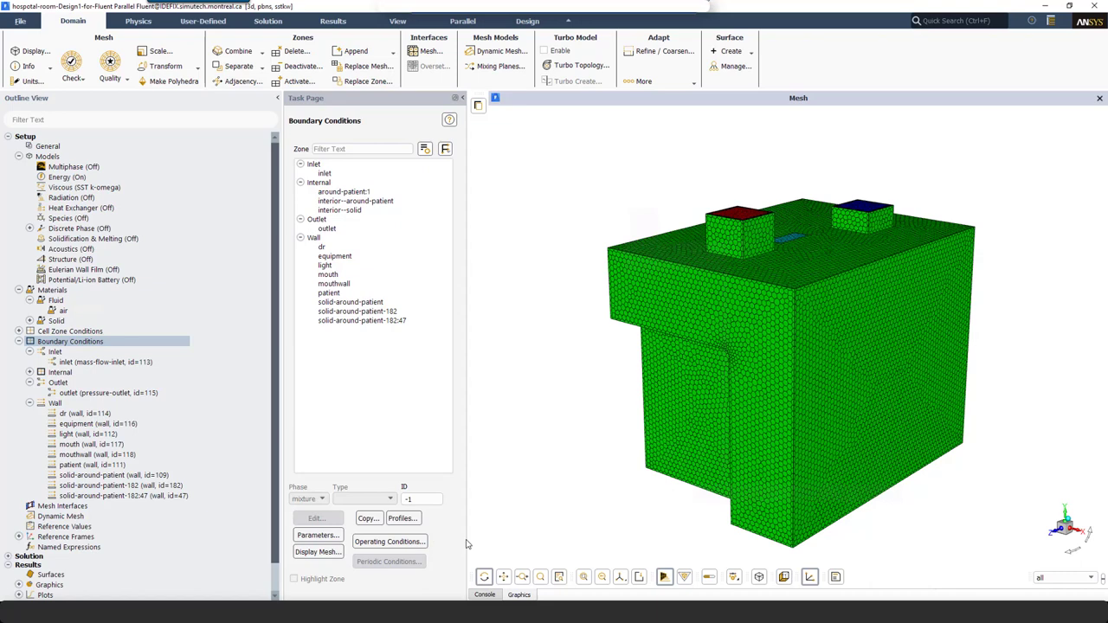
Step: Assign a heat flux of 60 W/m2 to the dr wall as its thermal condition
{"action": "left_click", "coordinate": [313, 238]}
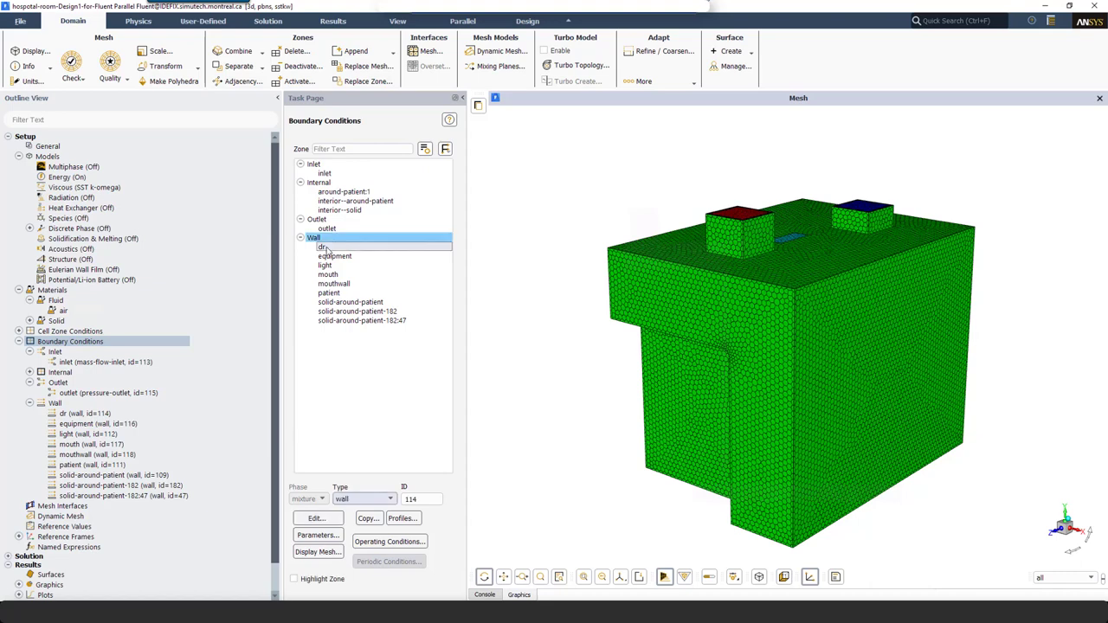
{"action": "double_click", "coordinate": [323, 248]}
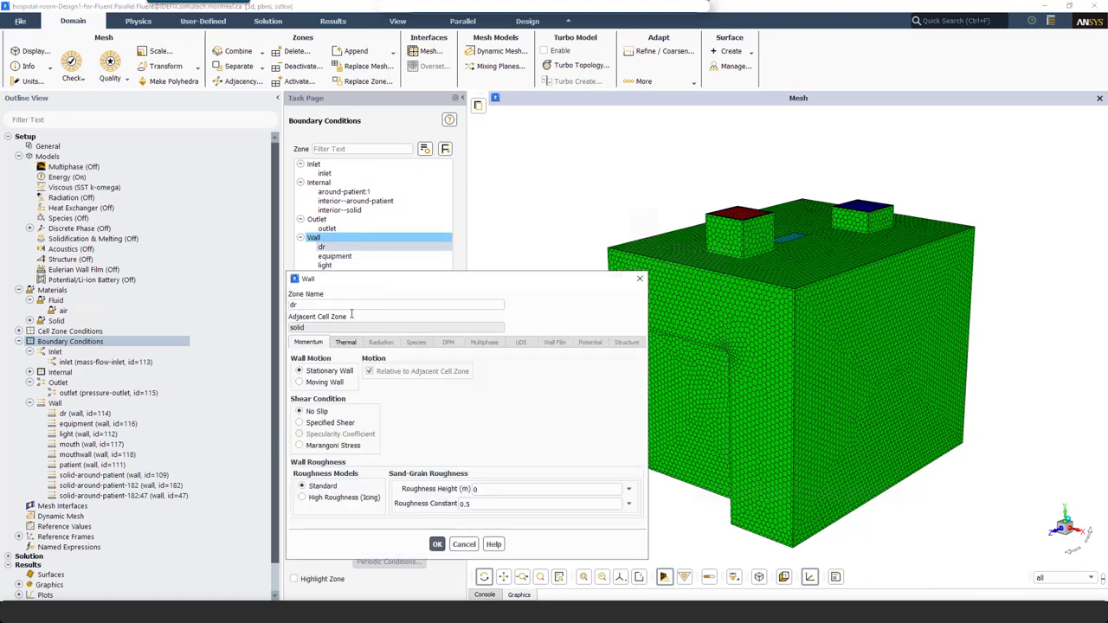
{"action": "left_click", "coordinate": [347, 343]}
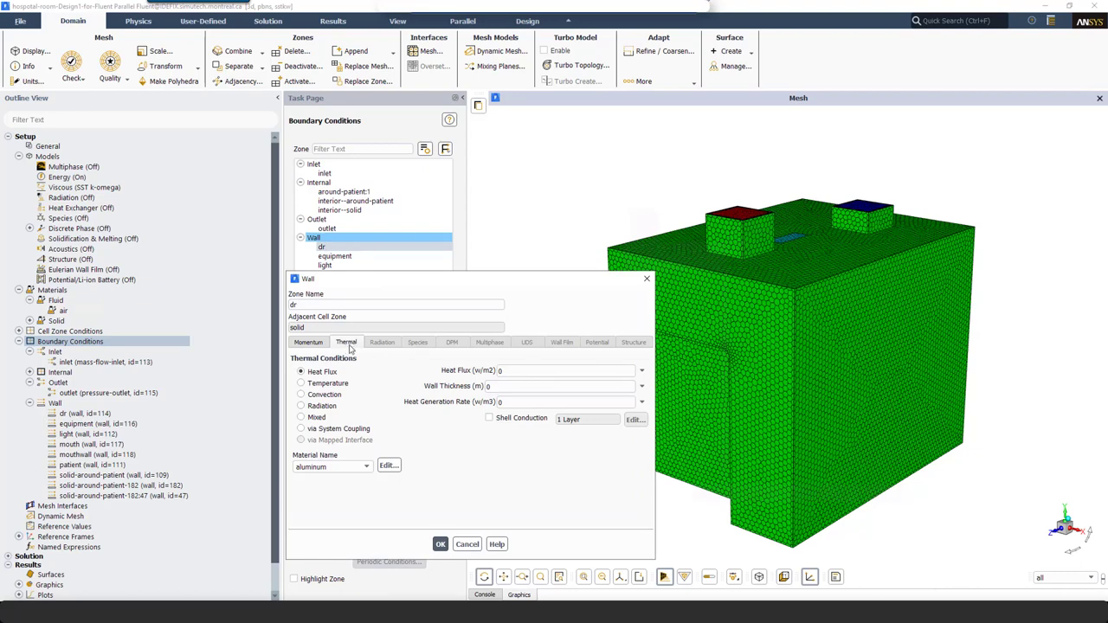
{"action": "left_click", "coordinate": [514, 369]}
{"action": "type", "text": "60"}
{"action": "left_click", "coordinate": [442, 545]}
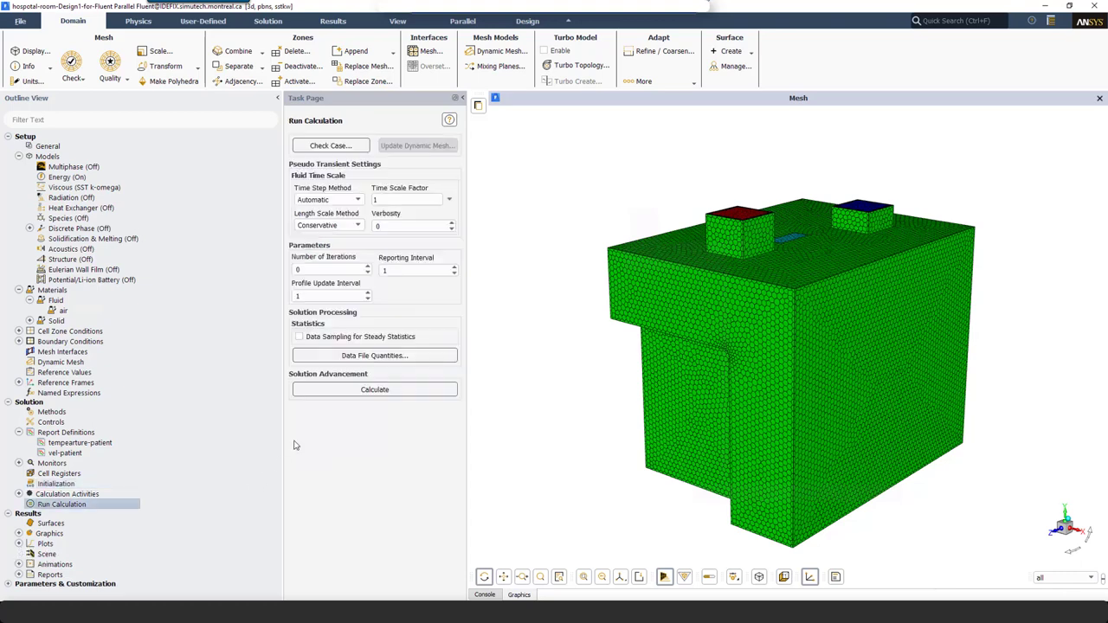
Step: Set the time scale factor to 0.01 and the number of iterations to 1000, then start the calculation
{"action": "left_click", "coordinate": [391, 201]}
{"action": "type", "text": "0.01"}
{"action": "left_click", "coordinate": [324, 270]}
{"action": "type", "text": "1000"}
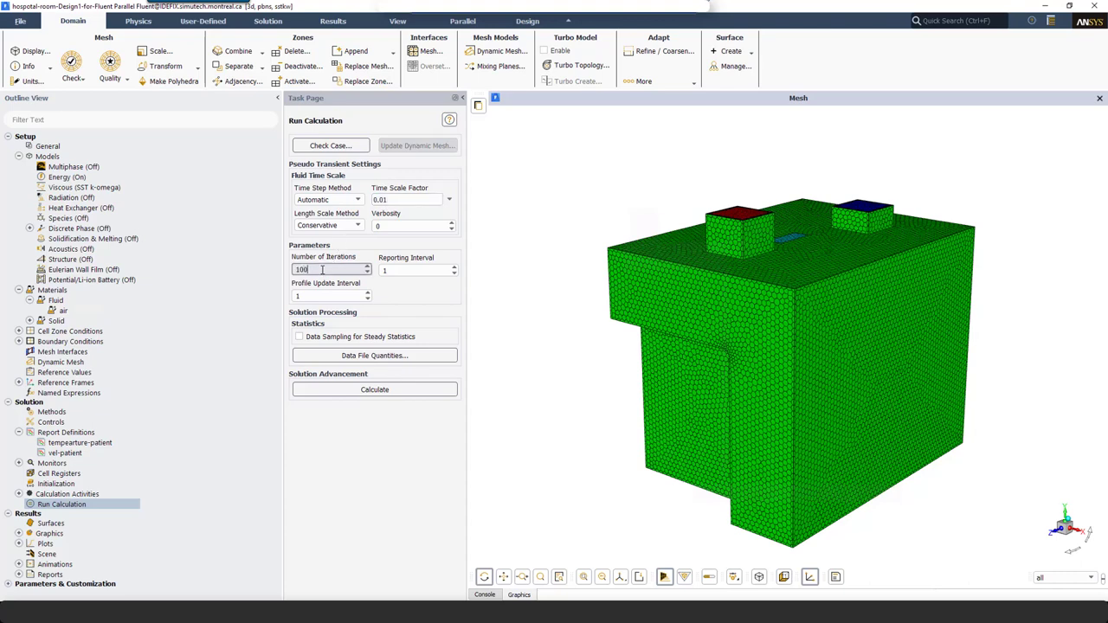
{"action": "left_click", "coordinate": [364, 389]}
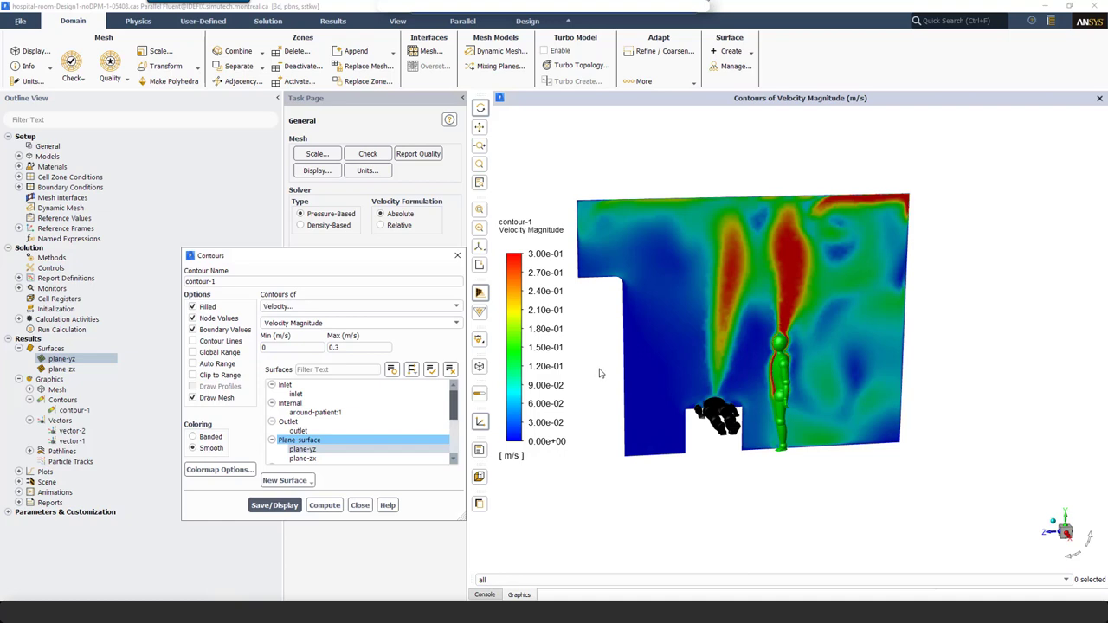
Step: Close the contour settings and display the vector-1 velocity vectors on plane-yz with the mesh drawn
{"action": "left_click", "coordinate": [457, 255]}
{"action": "double_click", "coordinate": [104, 443]}
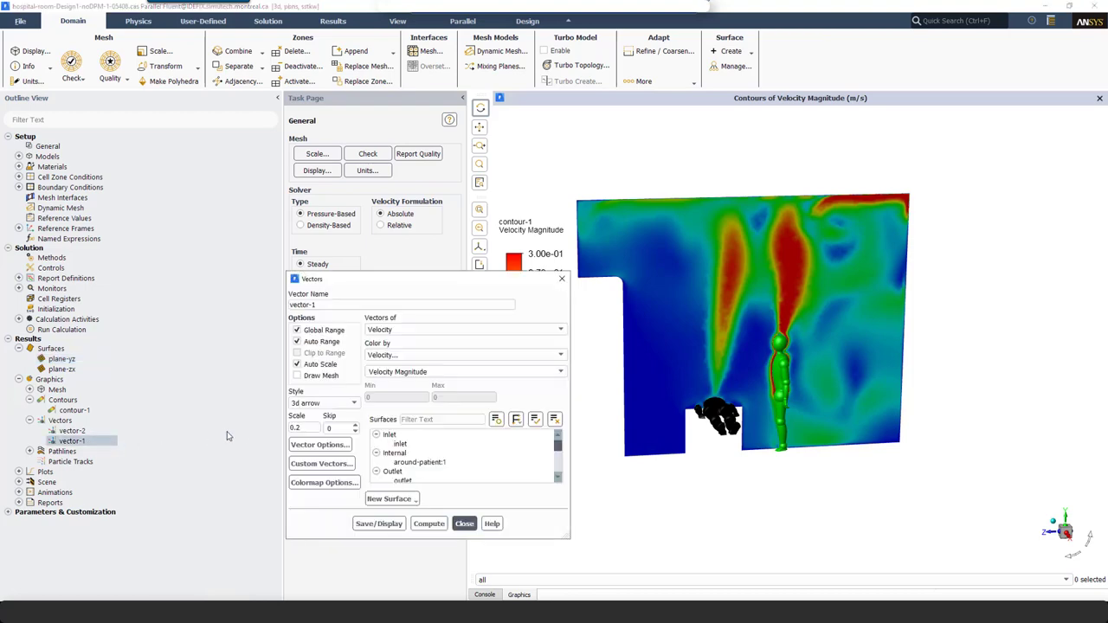
{"action": "scroll", "coordinate": [416, 466], "scroll_direction": "down", "scroll_amount": 3}
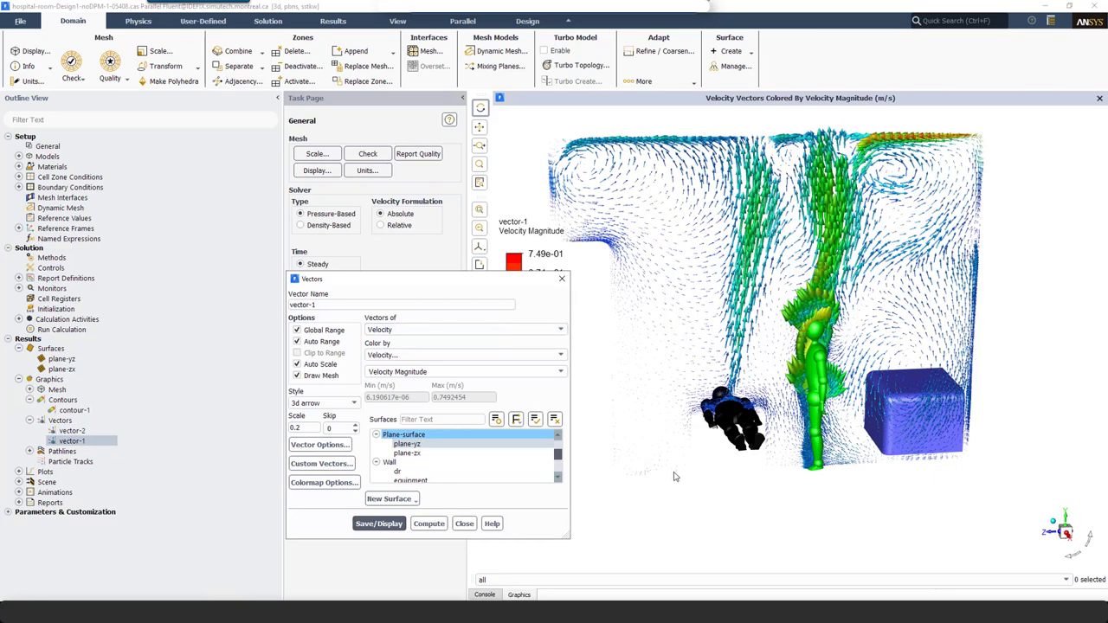
{"action": "left_click", "coordinate": [561, 280]}
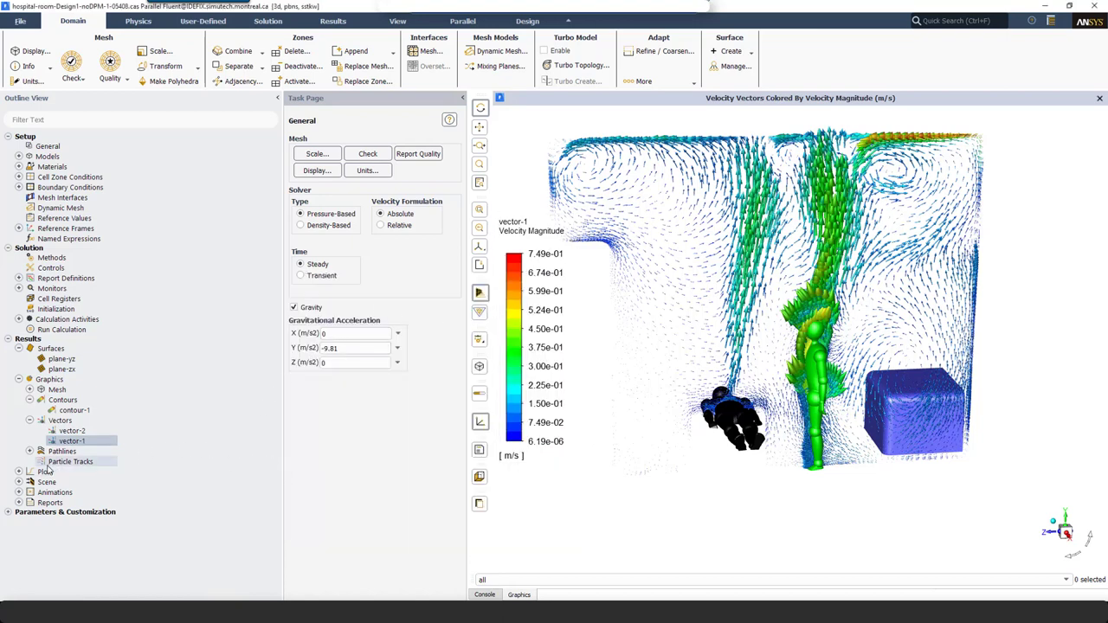
Step: Compute a surface integral report of the area-weighted average velocity magnitude on the around-patient:1 surface
{"action": "left_click", "coordinate": [19, 503]}
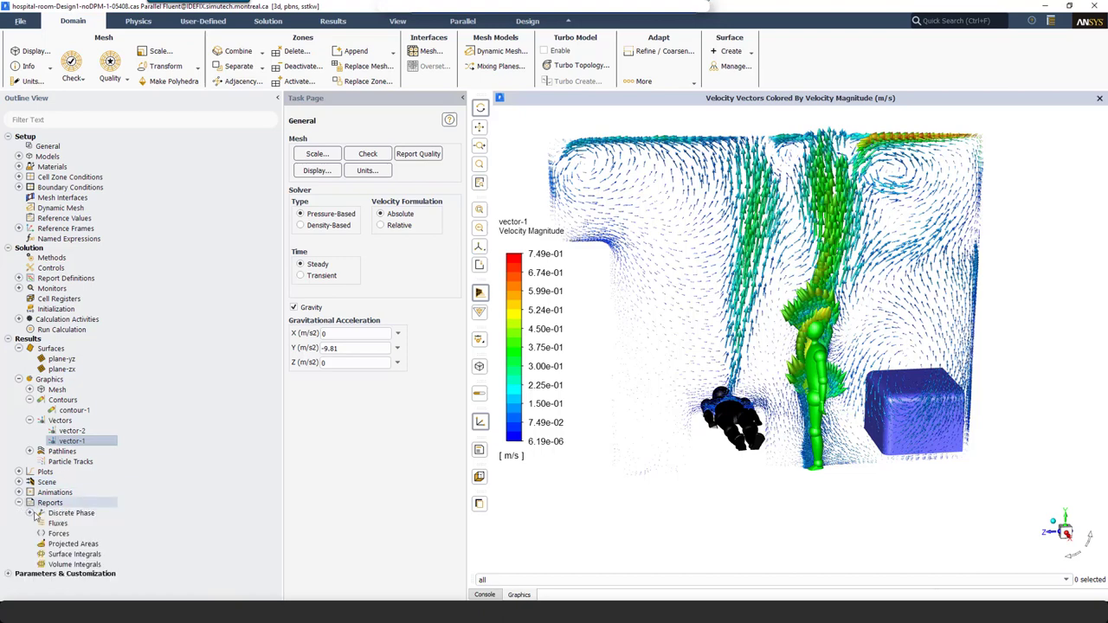
{"action": "double_click", "coordinate": [76, 555]}
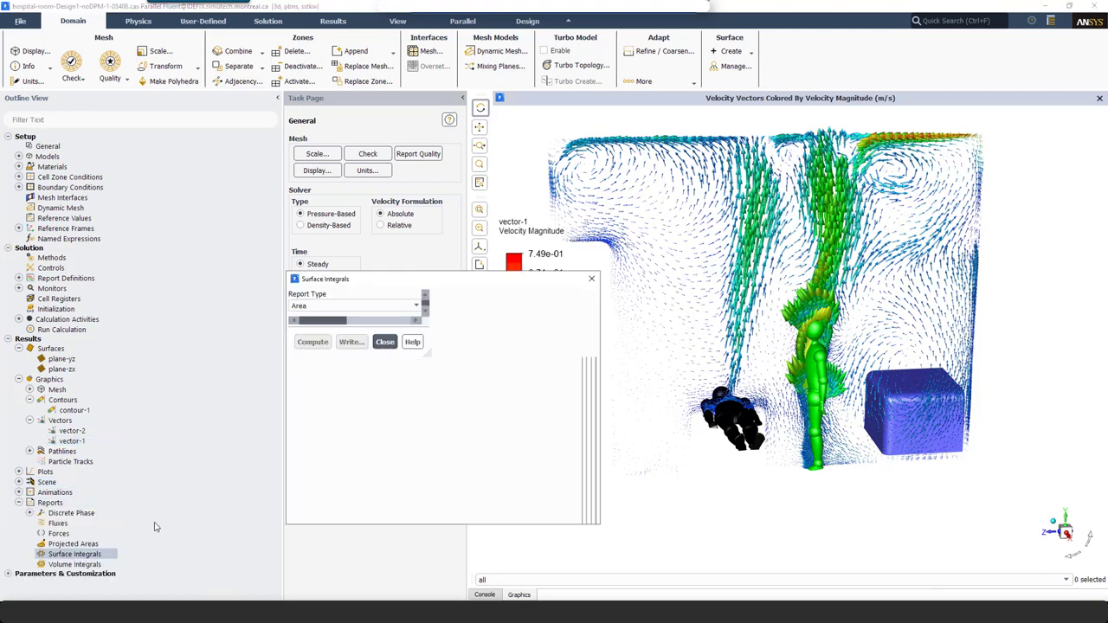
{"action": "left_click", "coordinate": [328, 309]}
{"action": "left_click", "coordinate": [335, 326]}
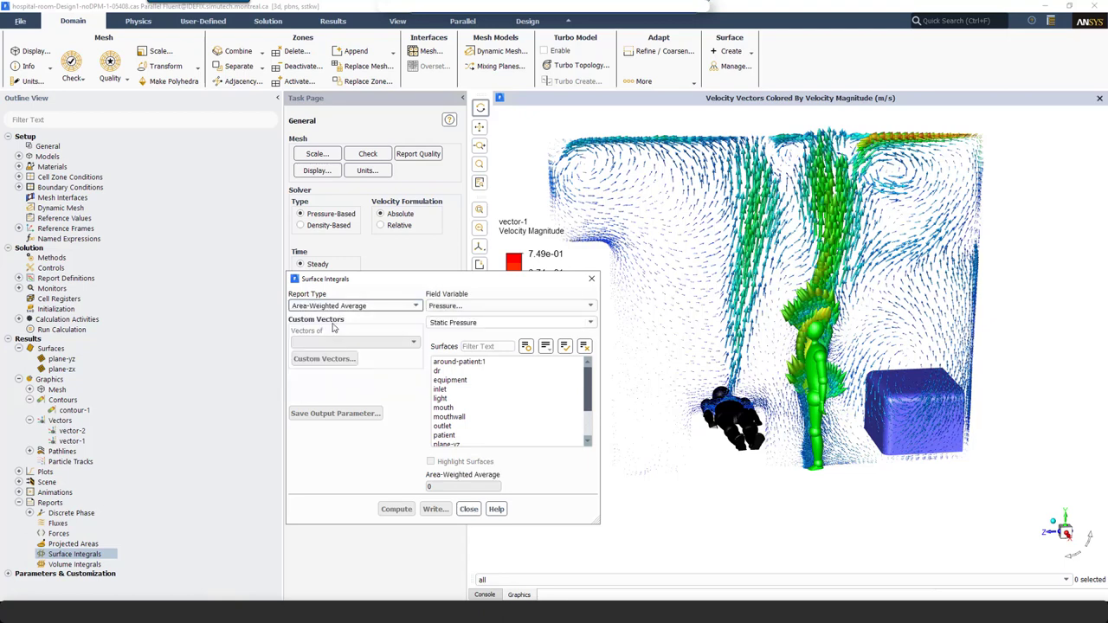
{"action": "left_click", "coordinate": [446, 309]}
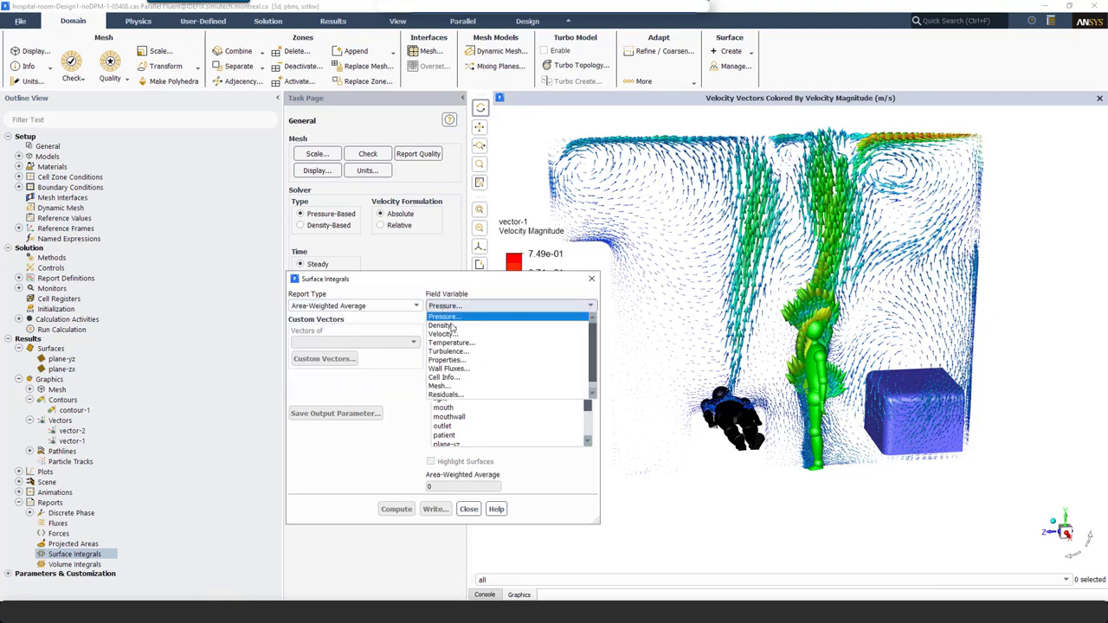
{"action": "left_click", "coordinate": [450, 333]}
{"action": "left_click", "coordinate": [398, 509]}
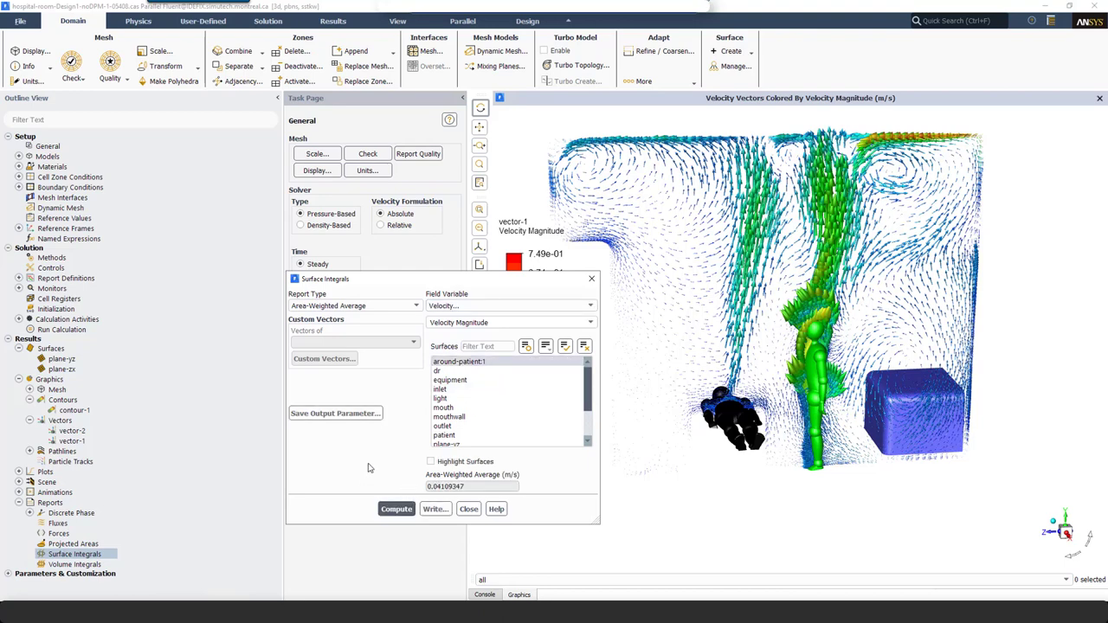
Step: Compute the area-weighted average static temperature on the around-patient:1 surface and close the surface integrals report
{"action": "left_click", "coordinate": [446, 307]}
{"action": "left_click", "coordinate": [451, 343]}
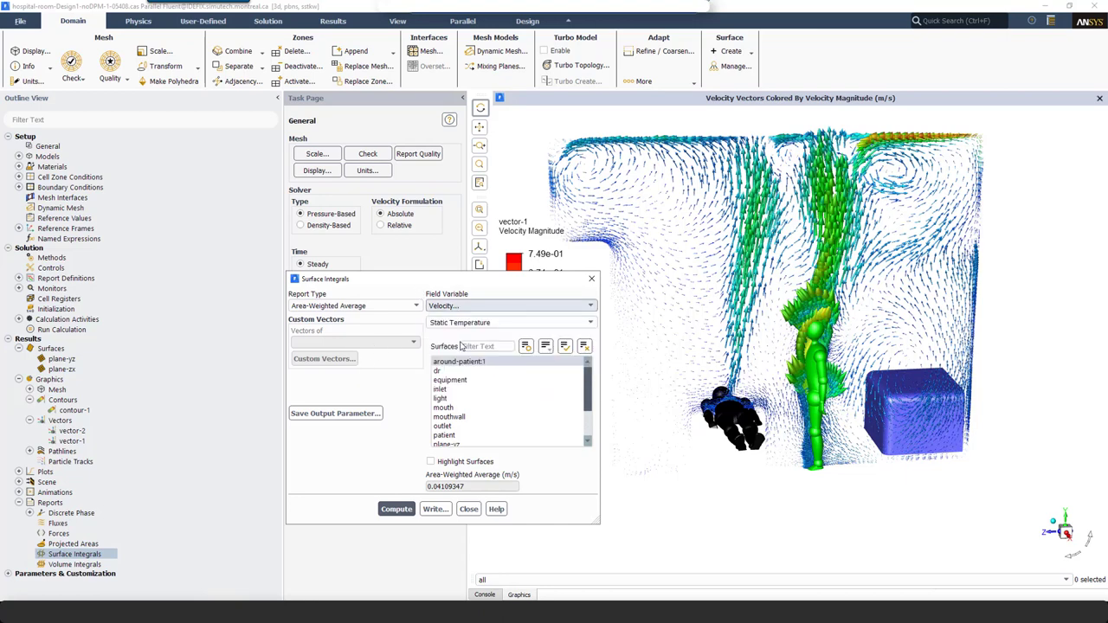
{"action": "left_click", "coordinate": [390, 504]}
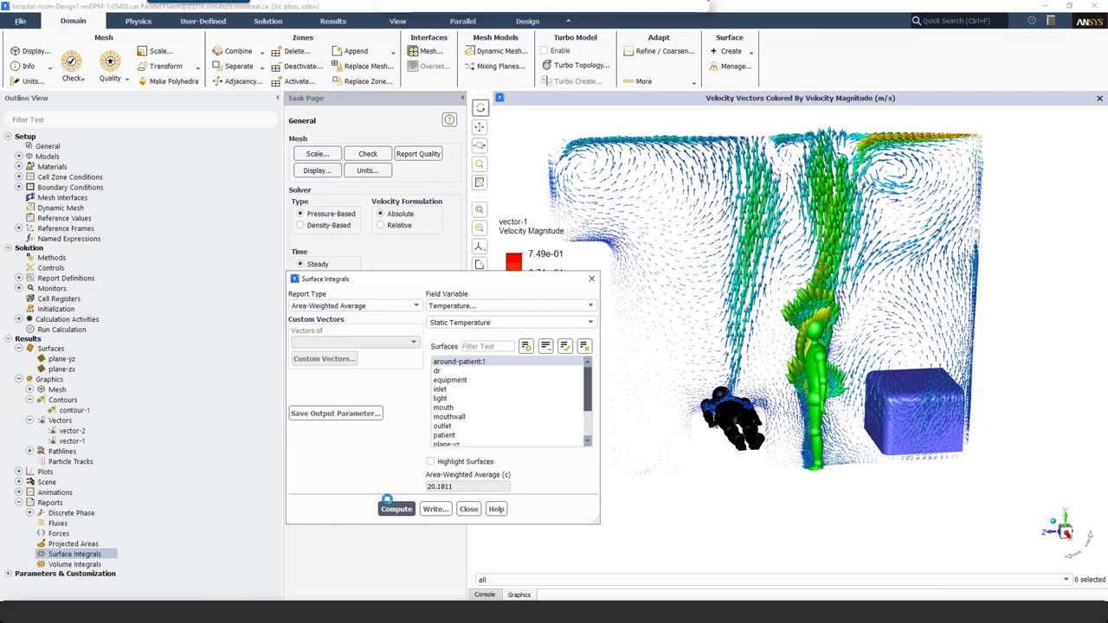
{"action": "left_click", "coordinate": [468, 509]}
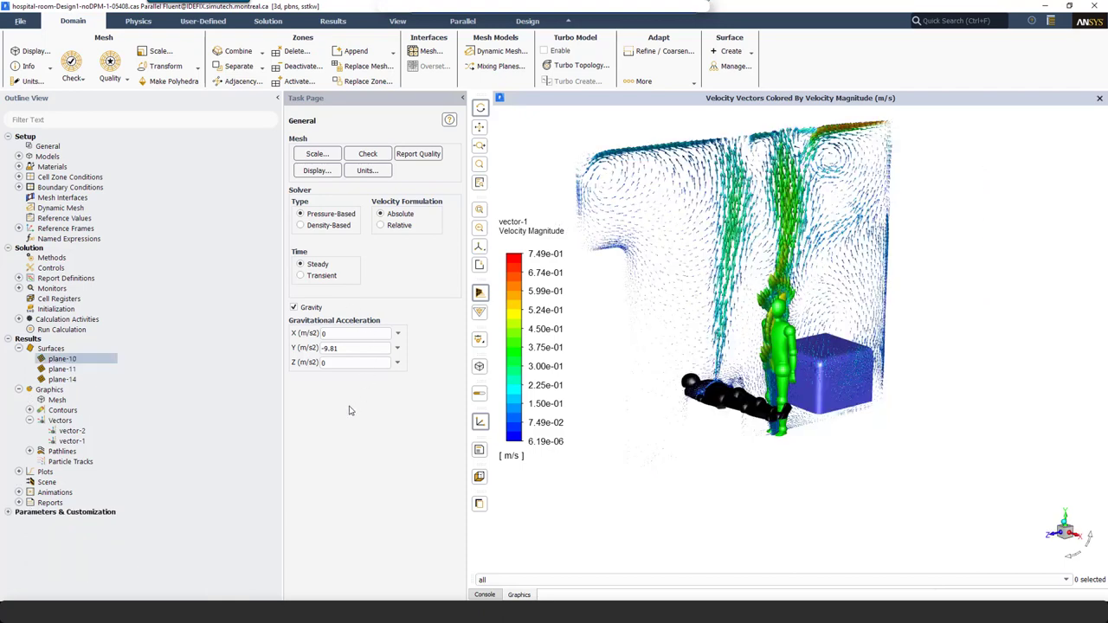
Step: Switch the solver to transient and change the mouth boundary type to velocity-inlet
{"action": "left_click", "coordinate": [321, 277]}
{"action": "left_click", "coordinate": [17, 188]}
{"action": "double_click", "coordinate": [50, 188]}
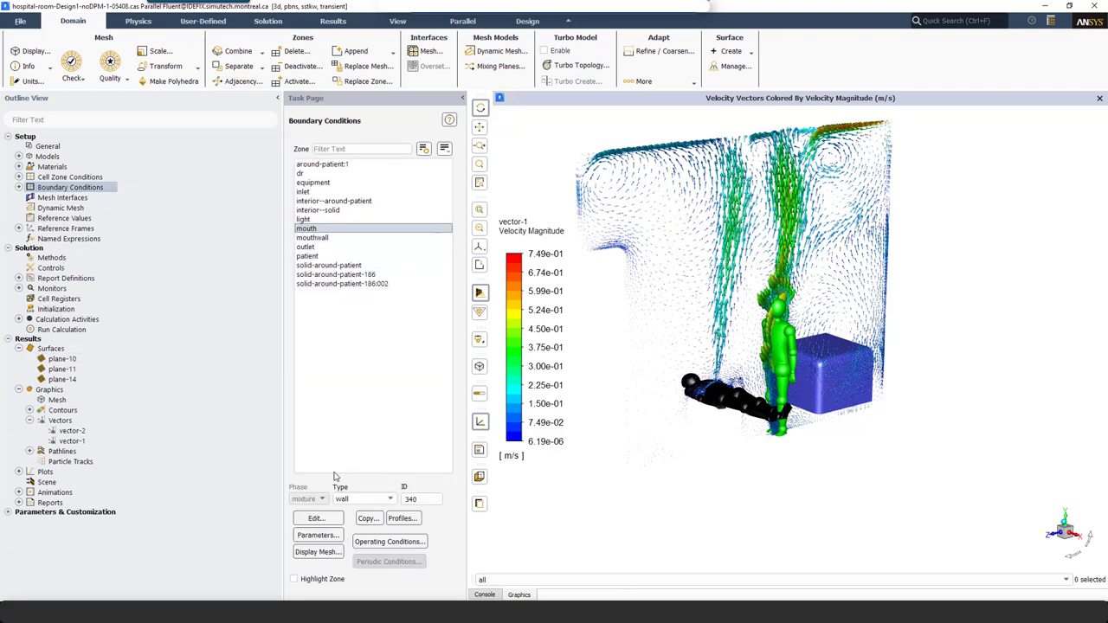
{"action": "left_click", "coordinate": [345, 500]}
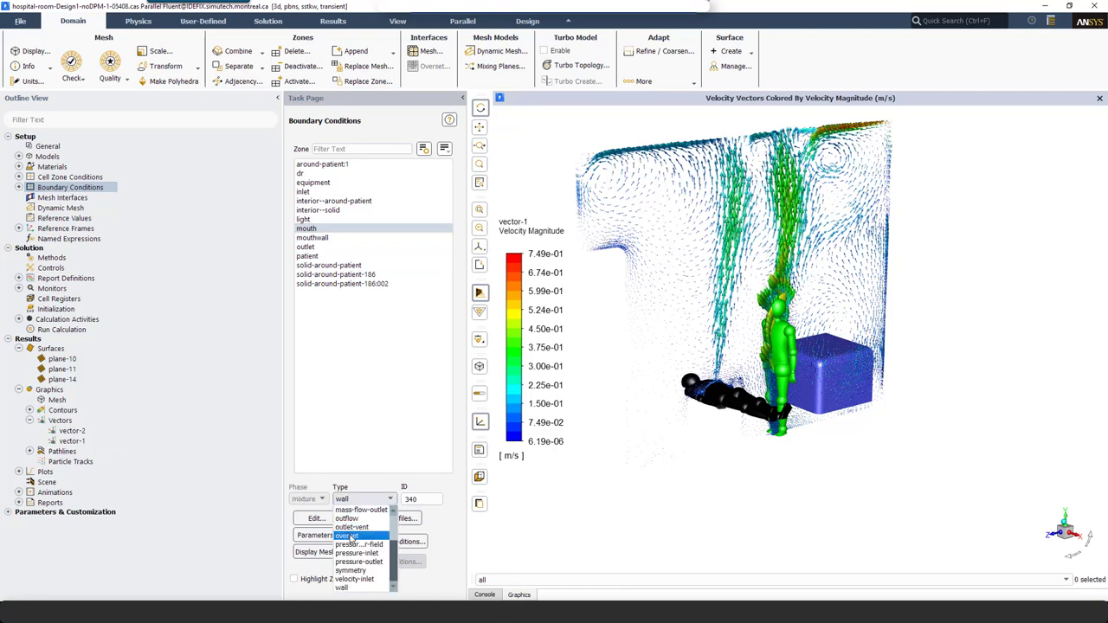
{"action": "left_click", "coordinate": [351, 580]}
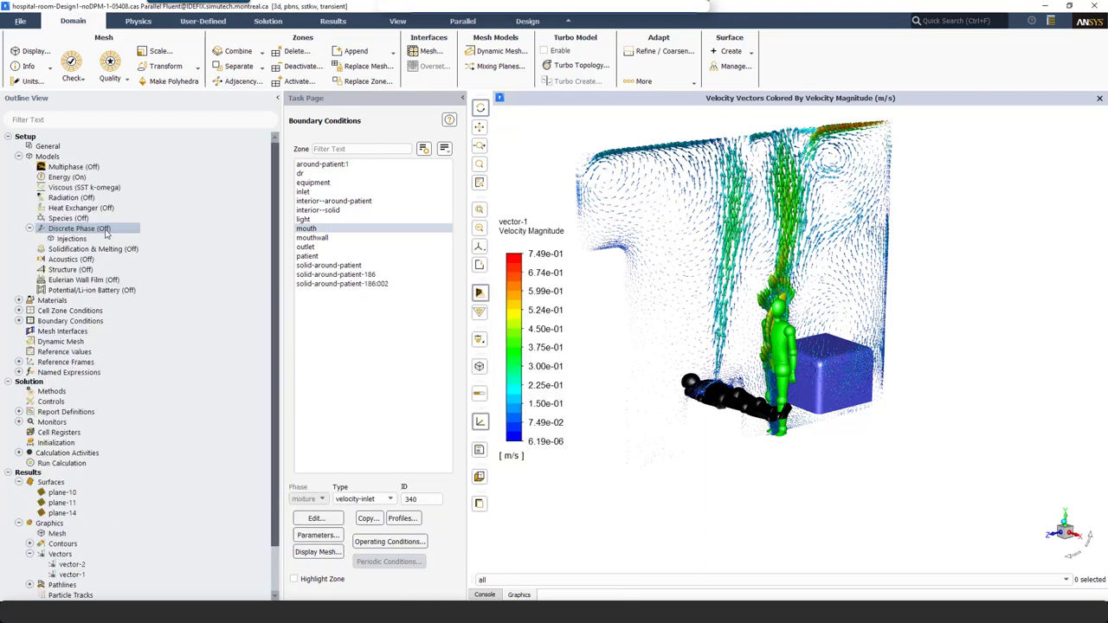
Step: Set up a discrete phase surface injection of inert water-liquid particles released from the mouth in the face normal direction
{"action": "double_click", "coordinate": [103, 228]}
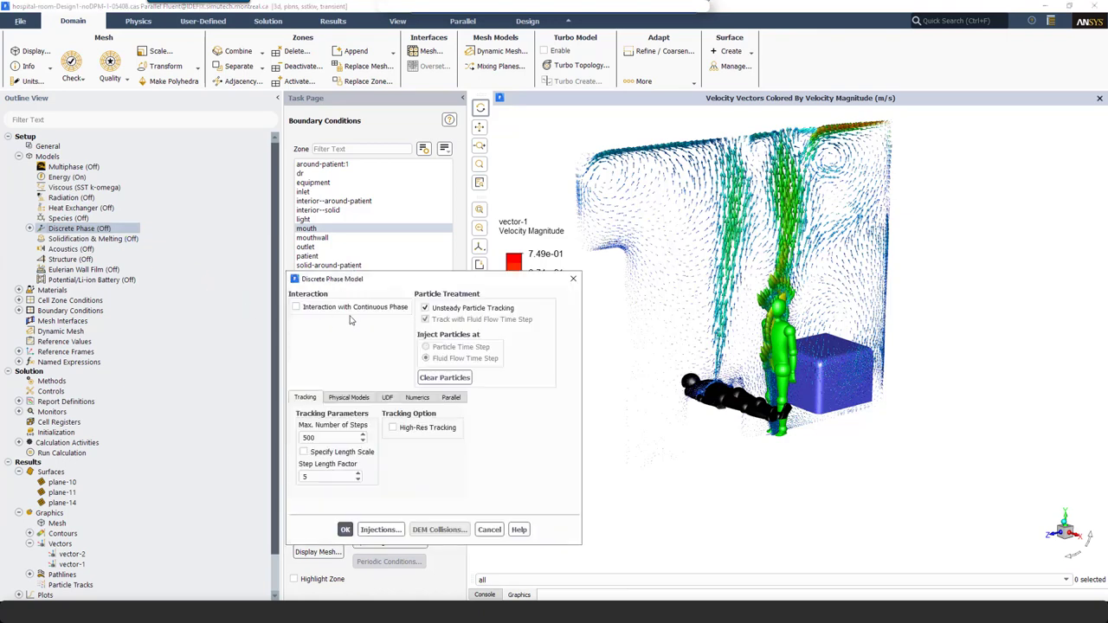
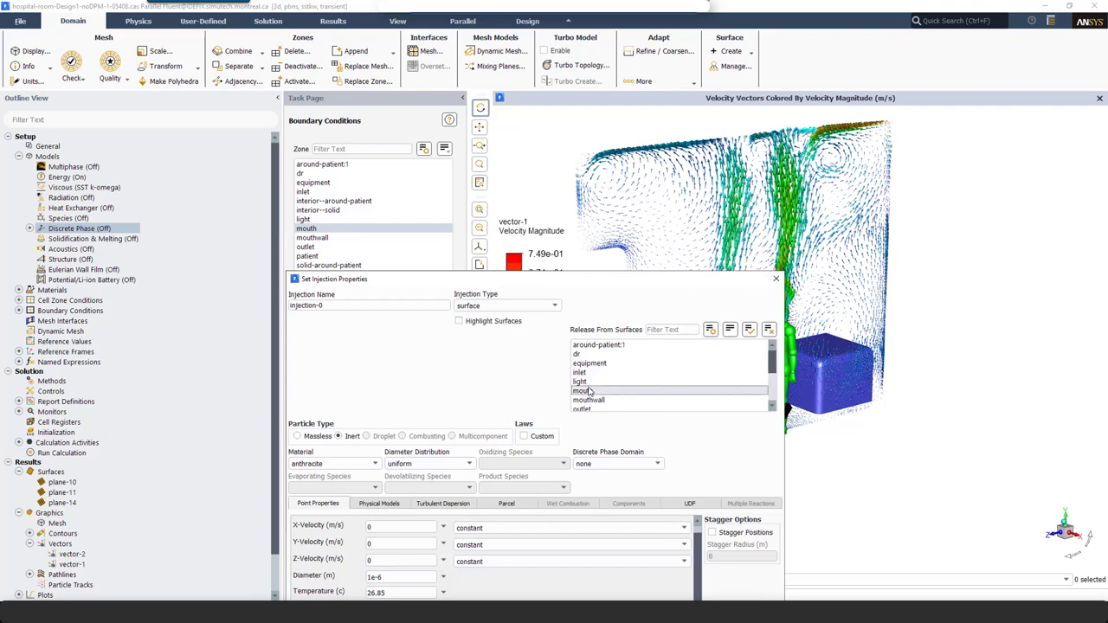
{"action": "left_click", "coordinate": [590, 392]}
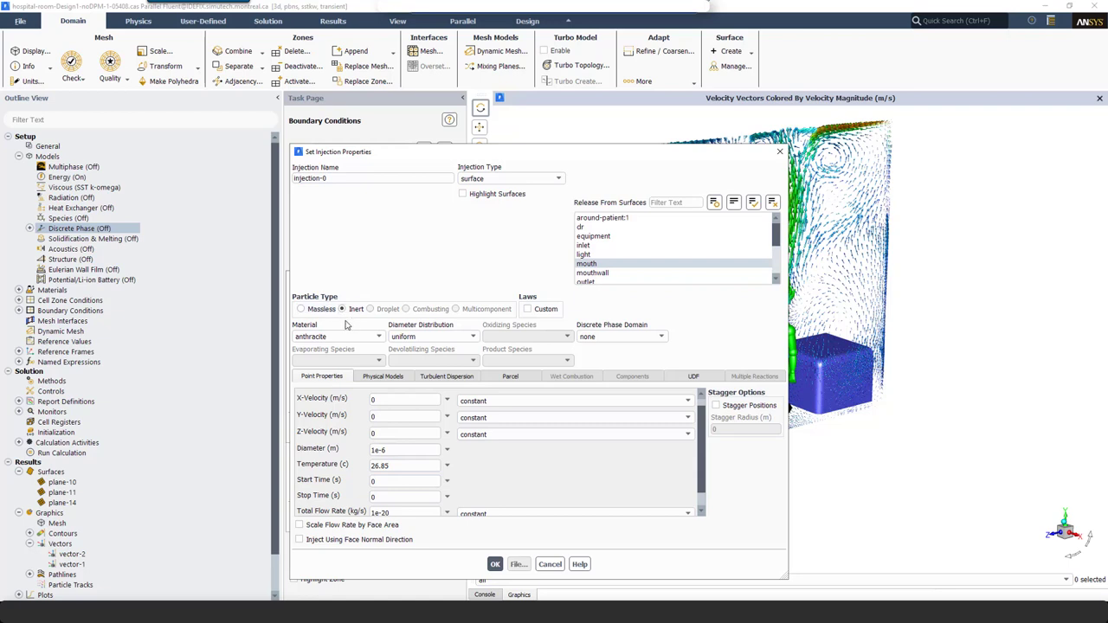
{"action": "left_click", "coordinate": [332, 339]}
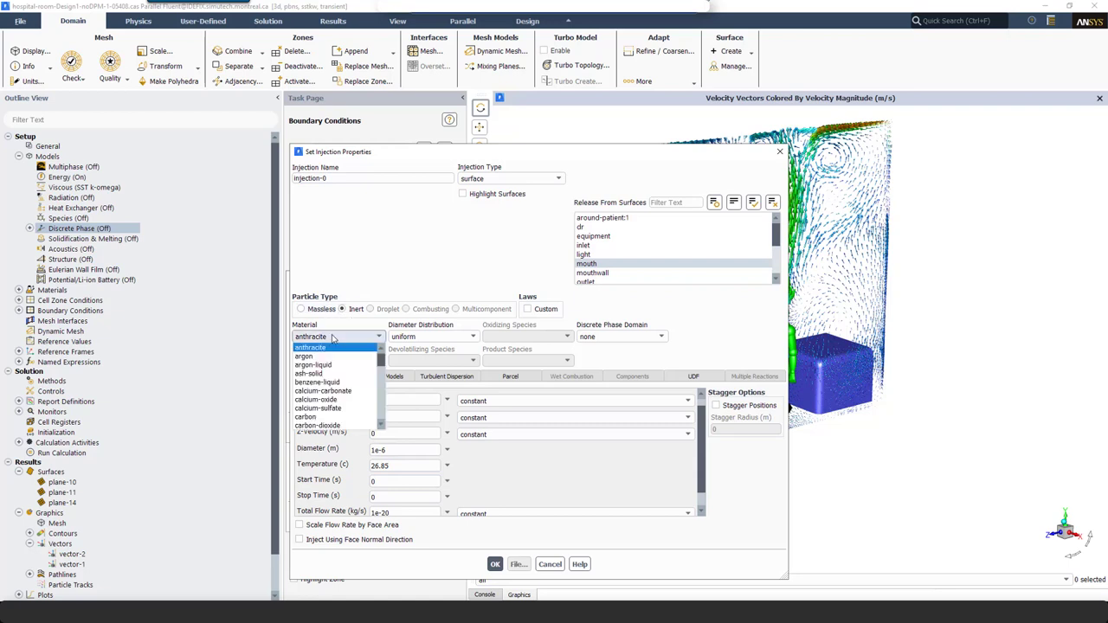
{"action": "scroll", "coordinate": [329, 372], "scroll_direction": "down", "scroll_amount": 3}
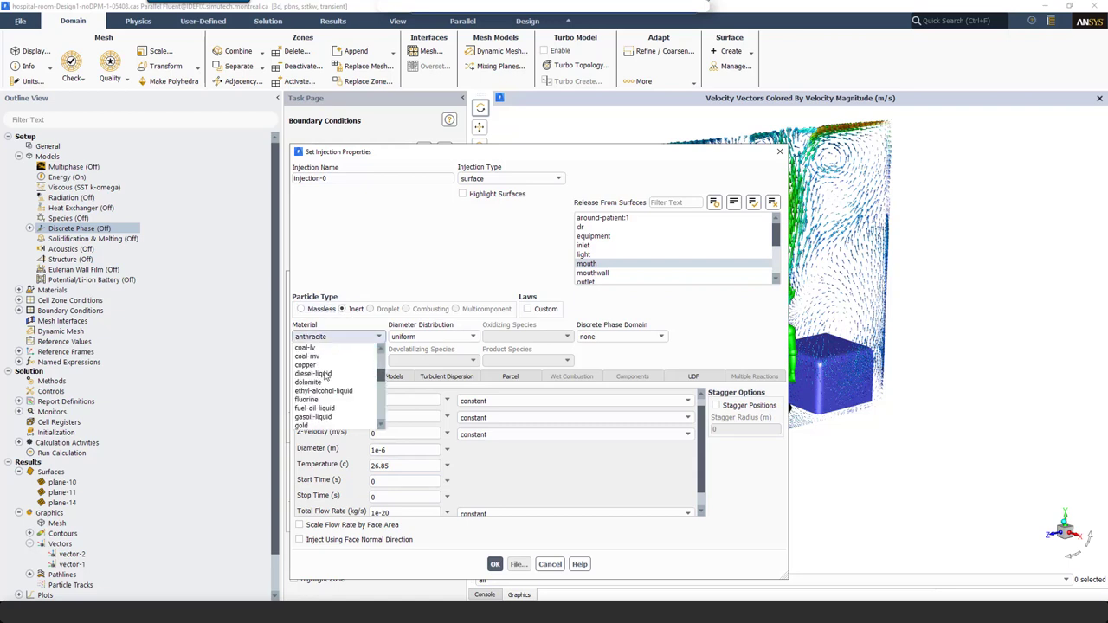
{"action": "scroll", "coordinate": [320, 414], "scroll_direction": "down", "scroll_amount": 10}
{"action": "left_click", "coordinate": [320, 413]}
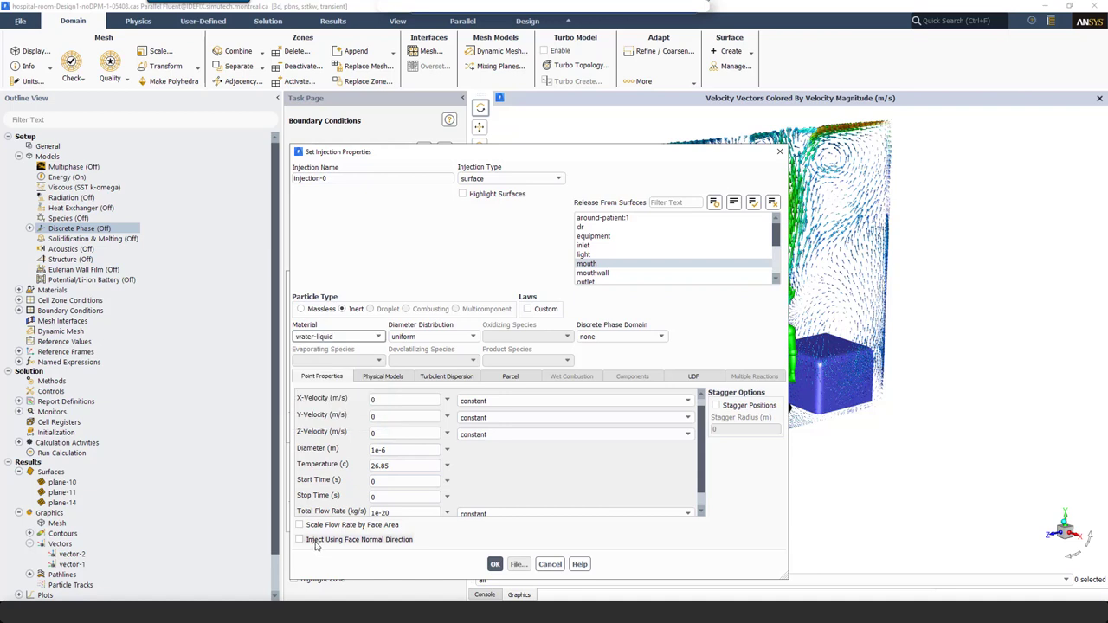
{"action": "left_click", "coordinate": [315, 542]}
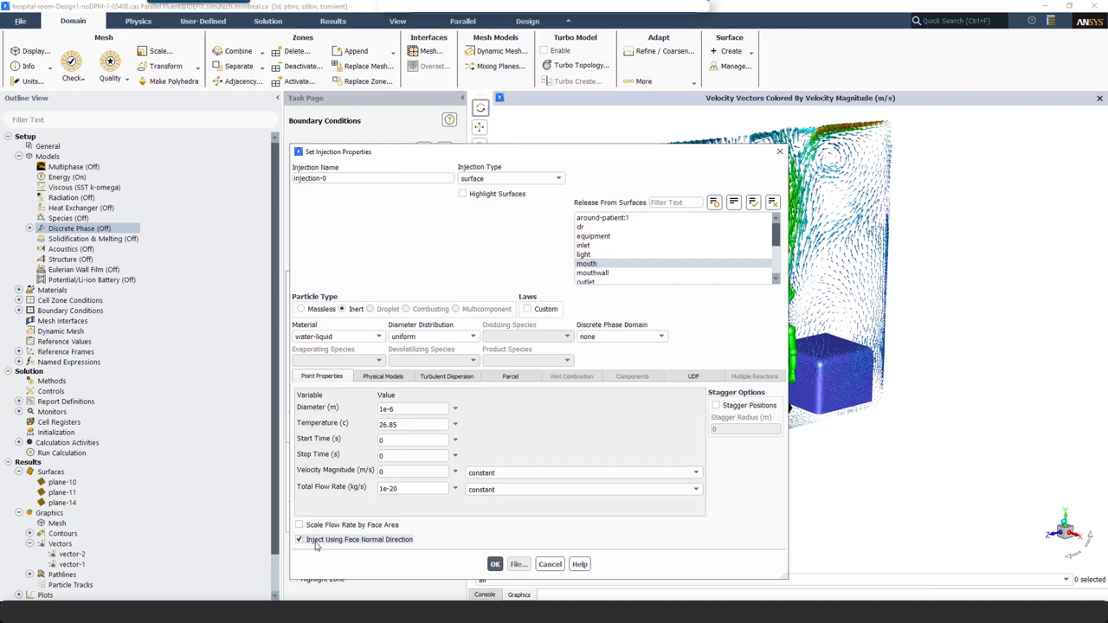
Step: Set the injection's particle diameter to 0.31e-6 m and its temperature to 37 °C
{"action": "left_click", "coordinate": [382, 409]}
{"action": "left_click_drag", "start_coordinate": [382, 409], "coordinate": [378, 411]}
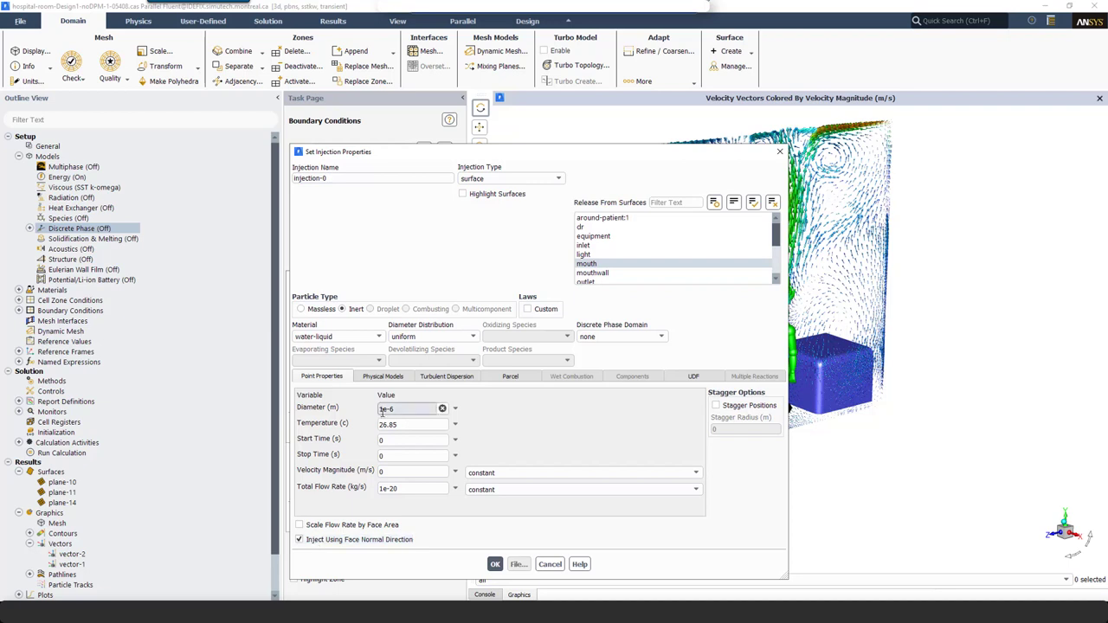
{"action": "type", "text": "8.31"}
{"action": "left_click_drag", "start_coordinate": [389, 425], "coordinate": [421, 427]}
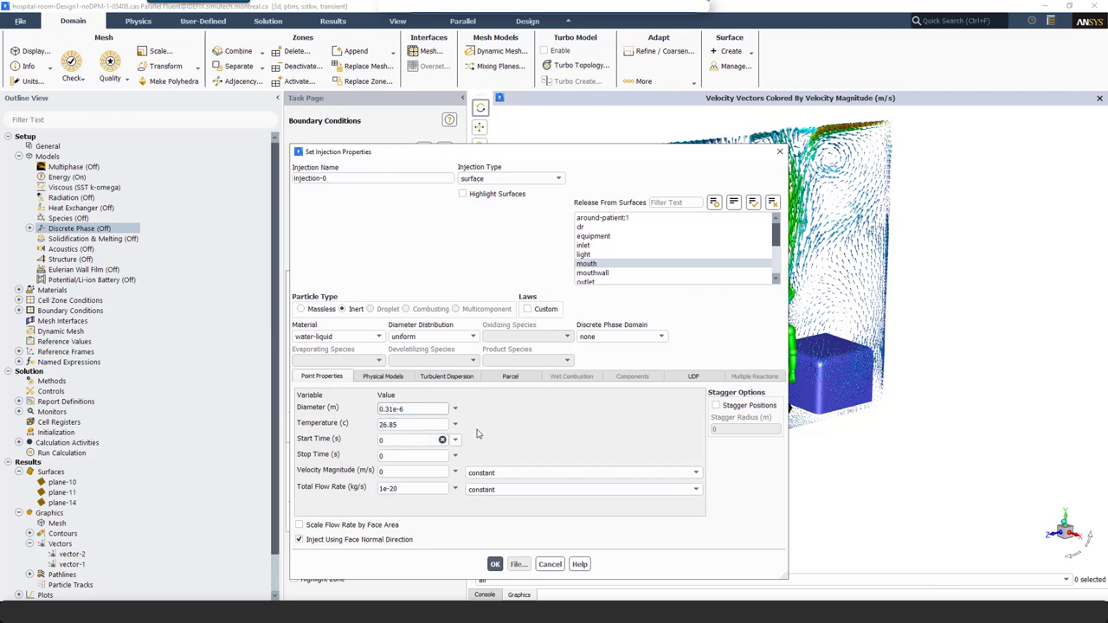
{"action": "type", "text": "37"}
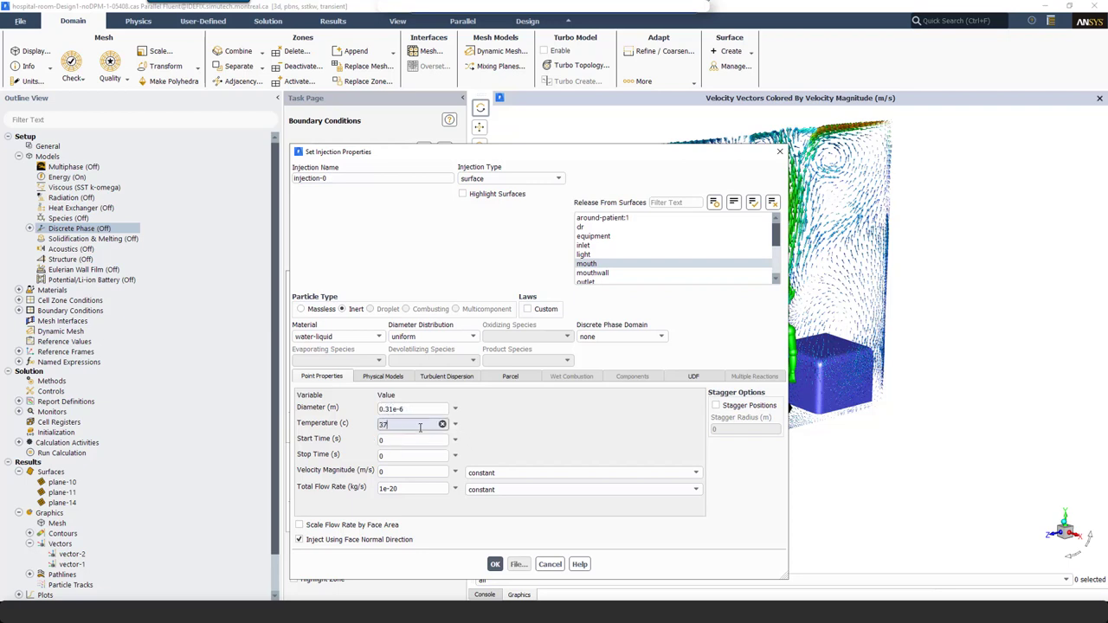
Step: Set the injection's stop time to 0.5 s, velocity magnitude to 10 m/s and total flow rate to 9.9e-12 kg/s
{"action": "left_click", "coordinate": [400, 440]}
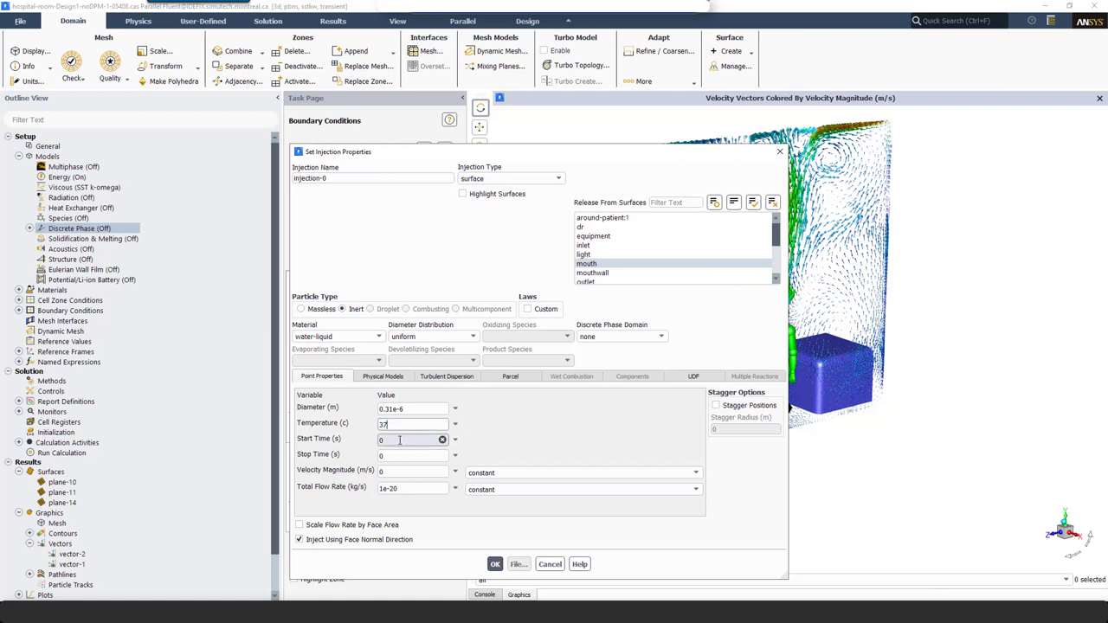
{"action": "left_click", "coordinate": [399, 457]}
{"action": "double_click", "coordinate": [397, 457]}
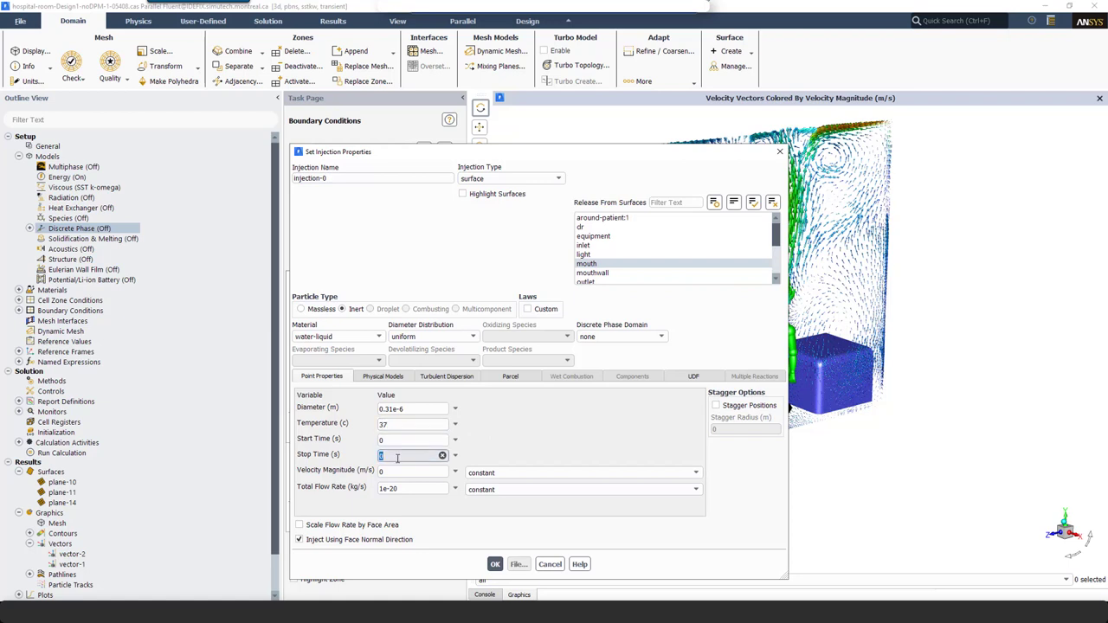
{"action": "type", "text": "0.5"}
{"action": "double_click", "coordinate": [389, 472]}
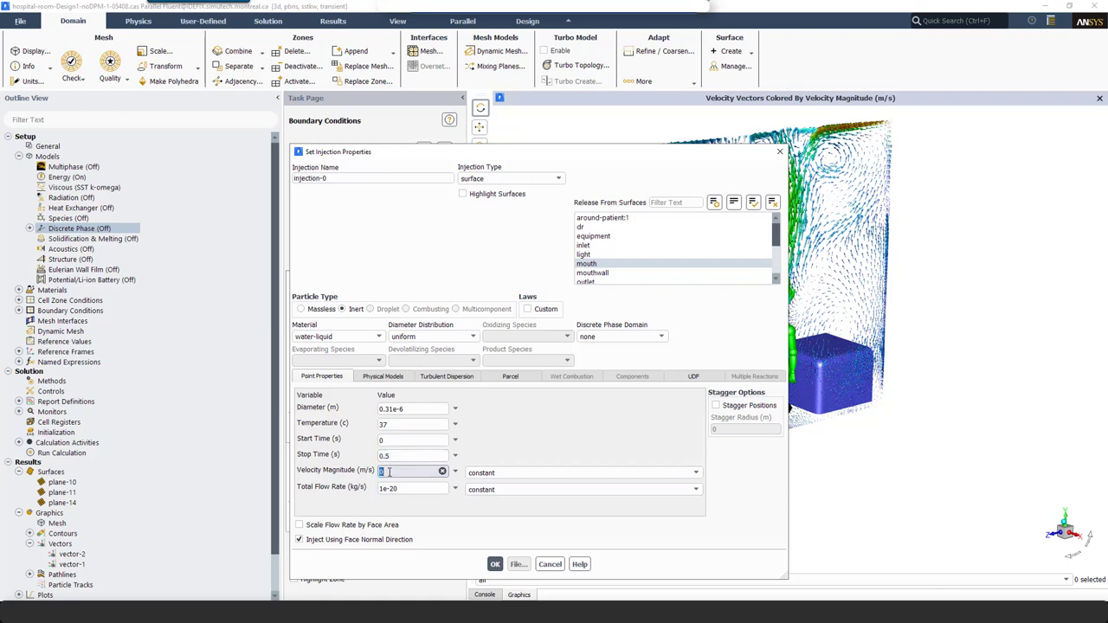
{"action": "type", "text": "10"}
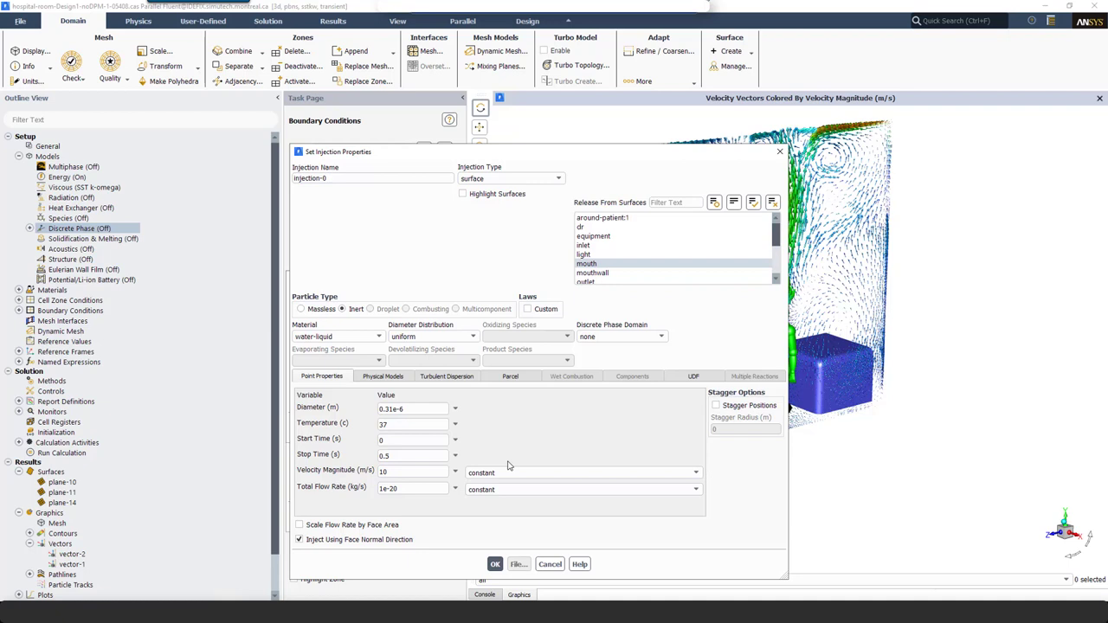
{"action": "triple_click", "coordinate": [404, 489]}
{"action": "type", "text": "9.9e-12"}
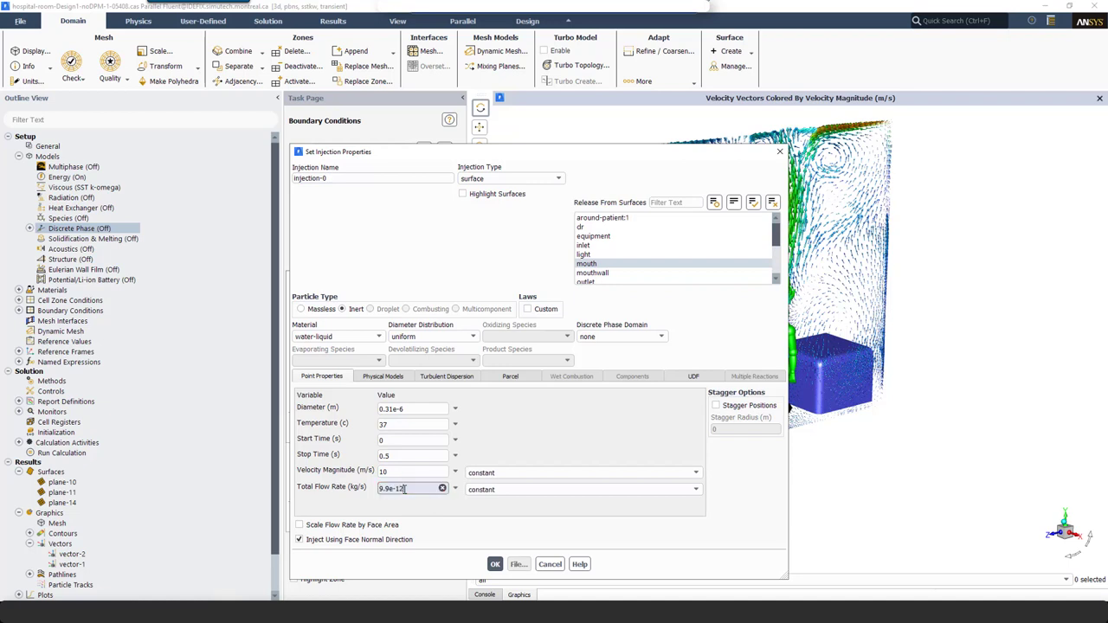
Step: Enable the Discrete Random Walk Model for the injection's turbulent dispersion and accept the injection properties
{"action": "left_click", "coordinate": [435, 379]}
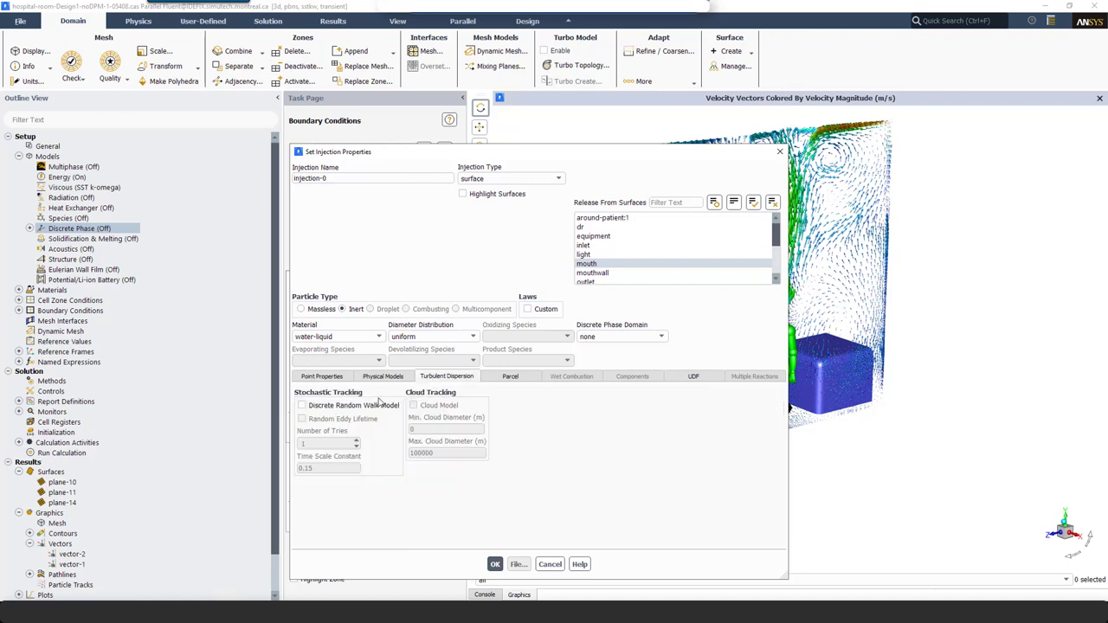
{"action": "left_click", "coordinate": [302, 406]}
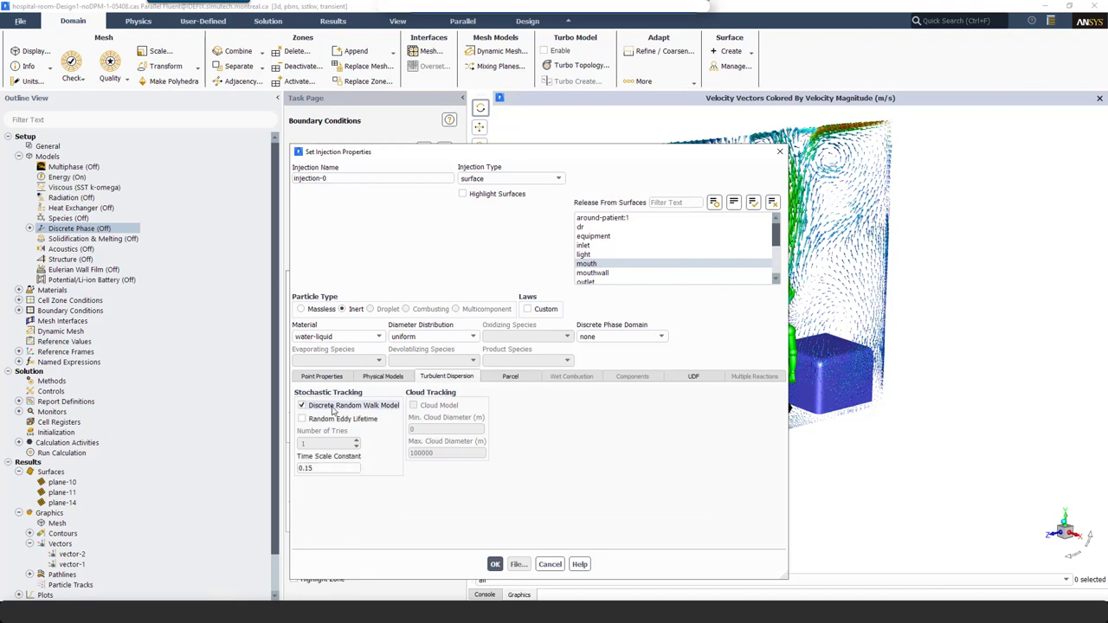
{"action": "left_click", "coordinate": [496, 563]}
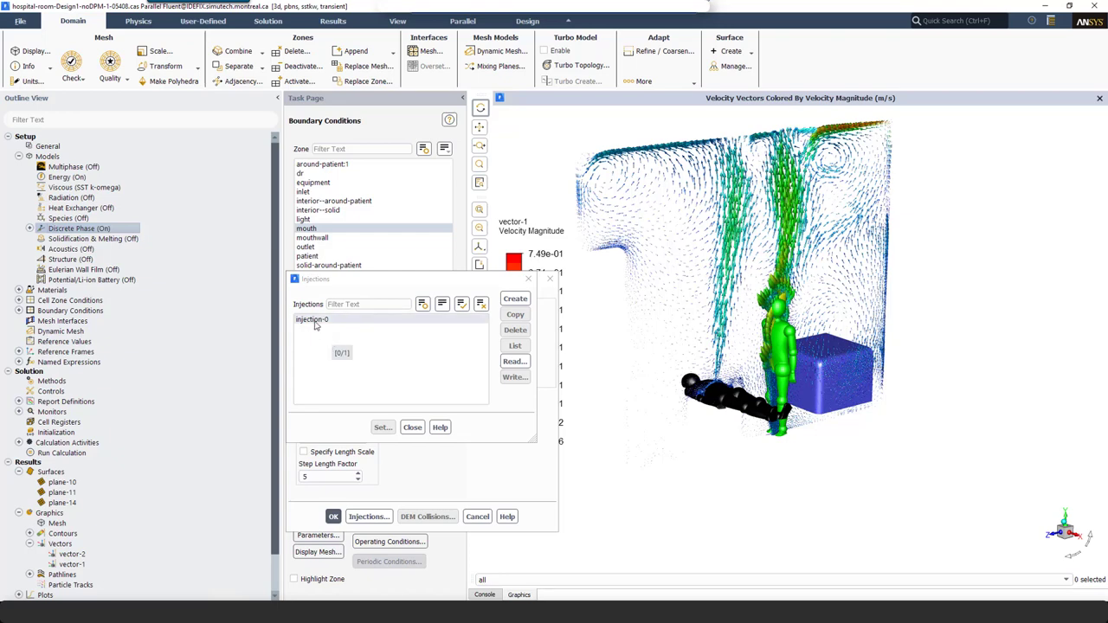
Step: Copy injection-0 four times, accepting the copied properties each time, and close the injections list
{"action": "left_click", "coordinate": [316, 322]}
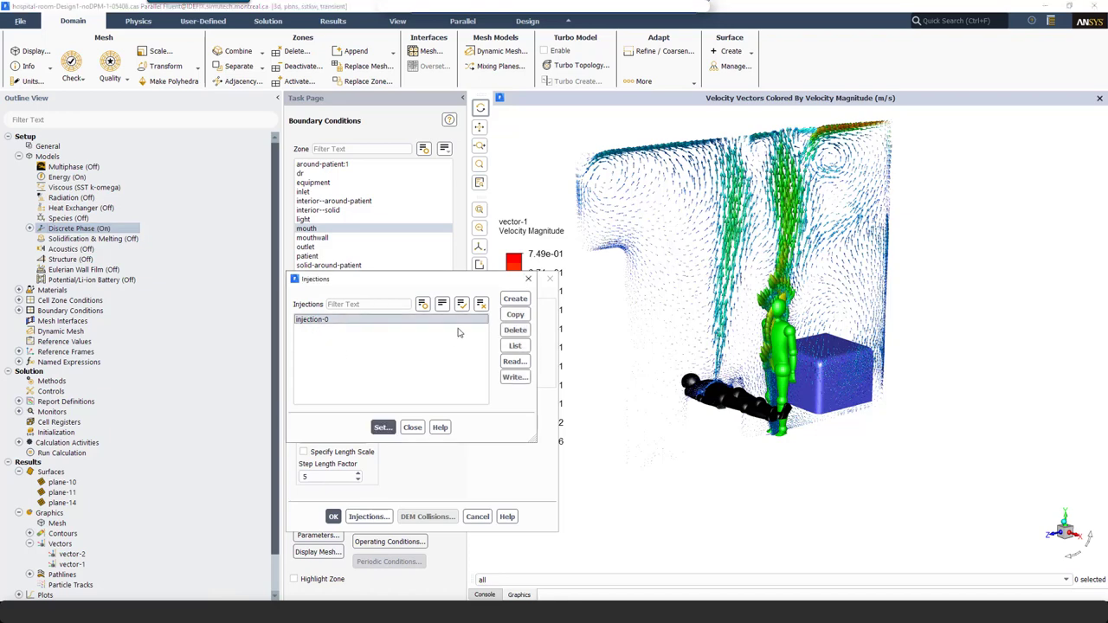
{"action": "left_click", "coordinate": [511, 315]}
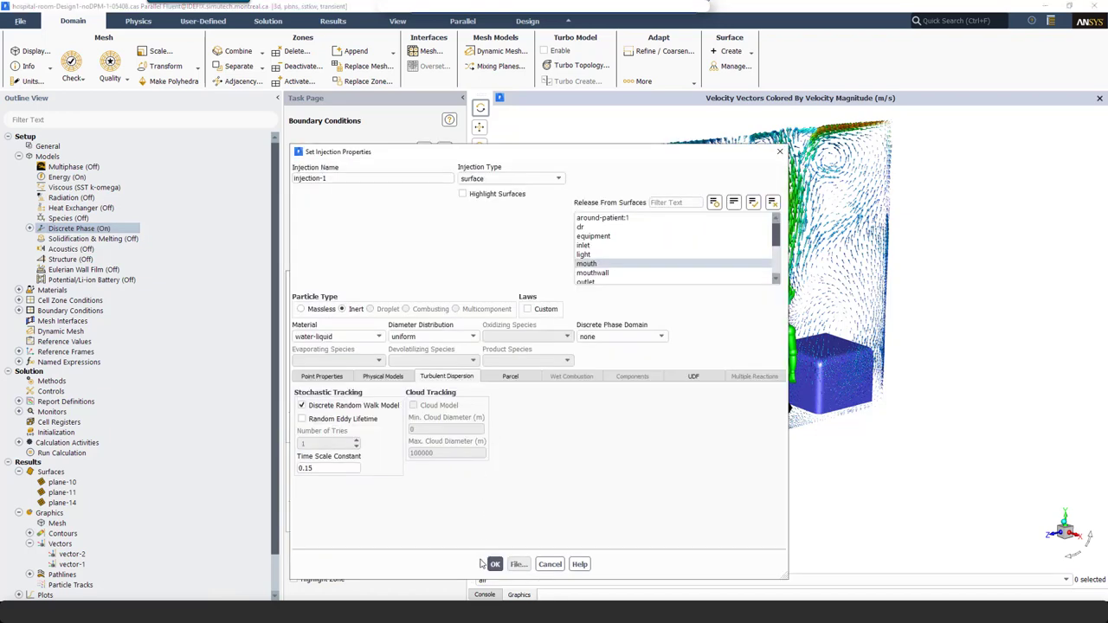
{"action": "left_click", "coordinate": [495, 566]}
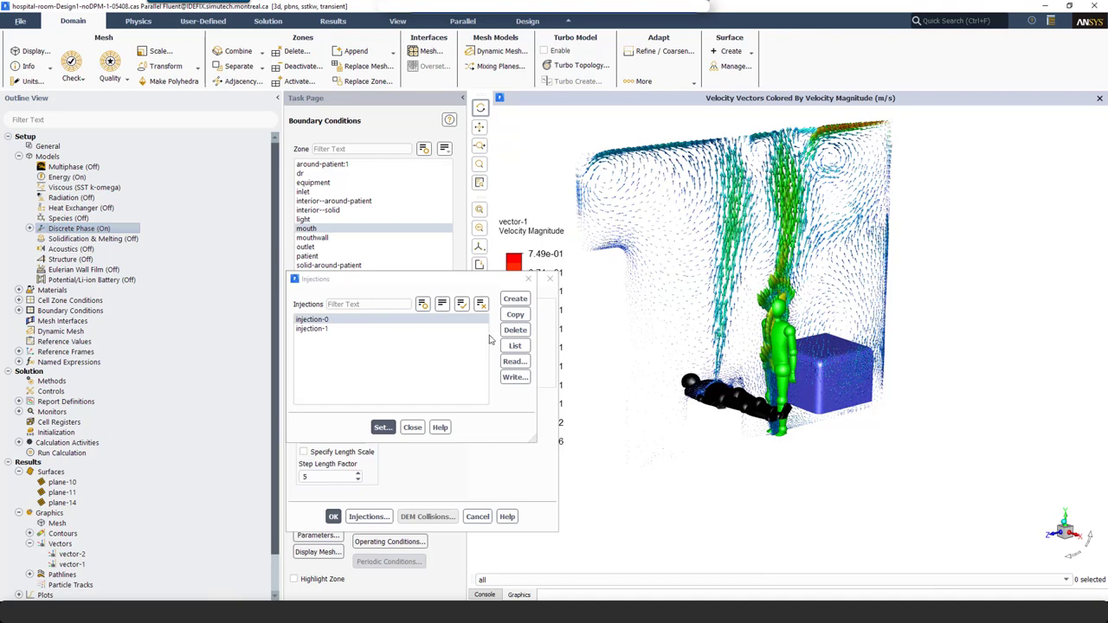
{"action": "left_click", "coordinate": [514, 315]}
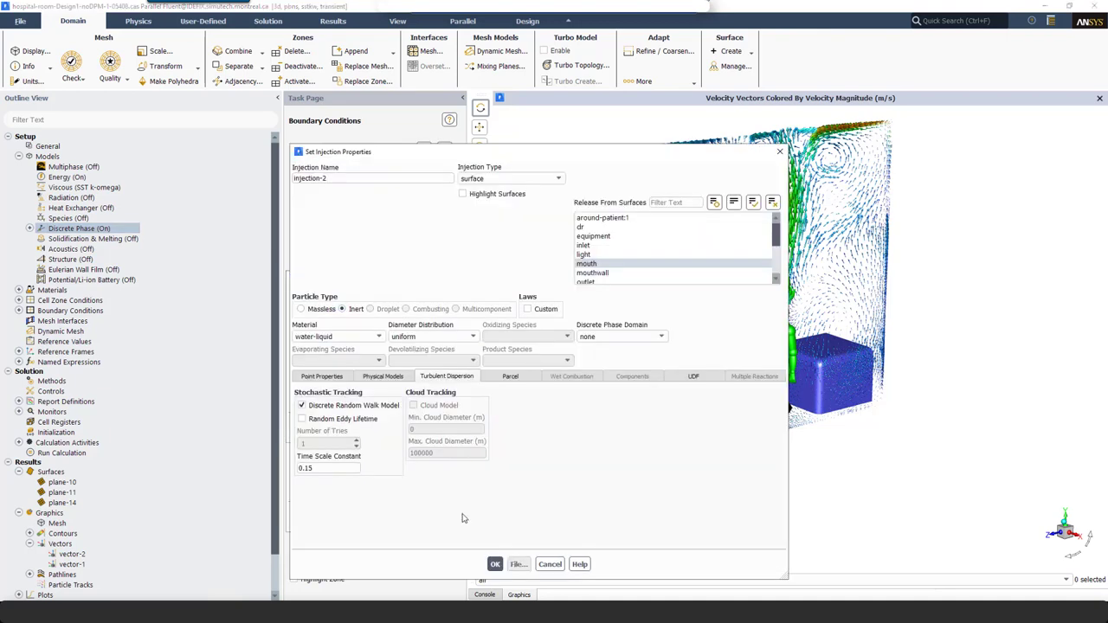
{"action": "left_click", "coordinate": [494, 566]}
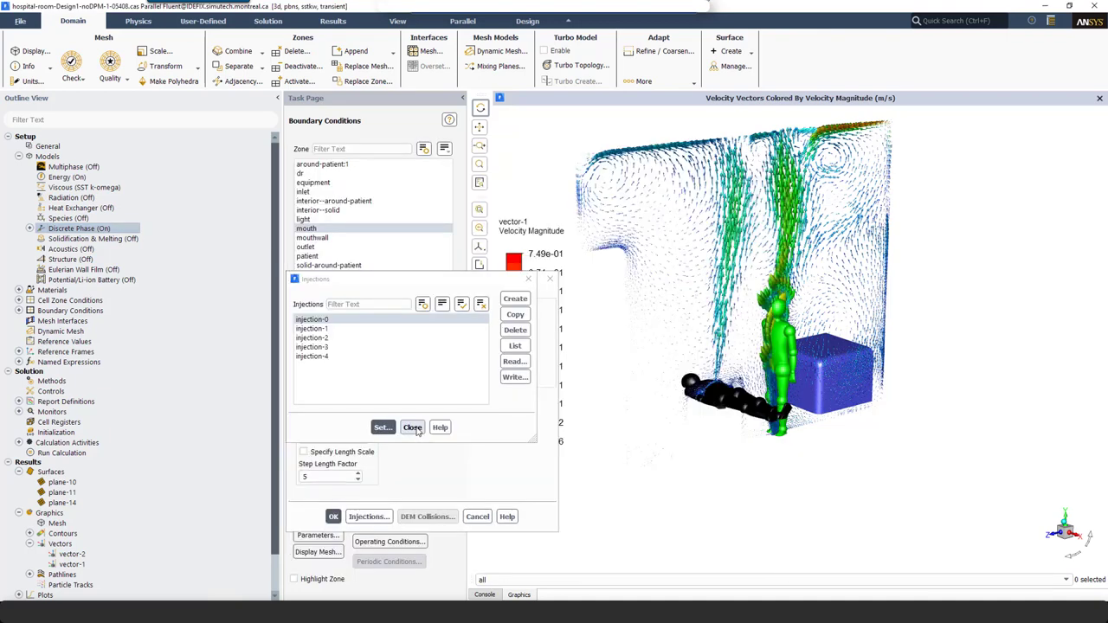
{"action": "left_click", "coordinate": [413, 428]}
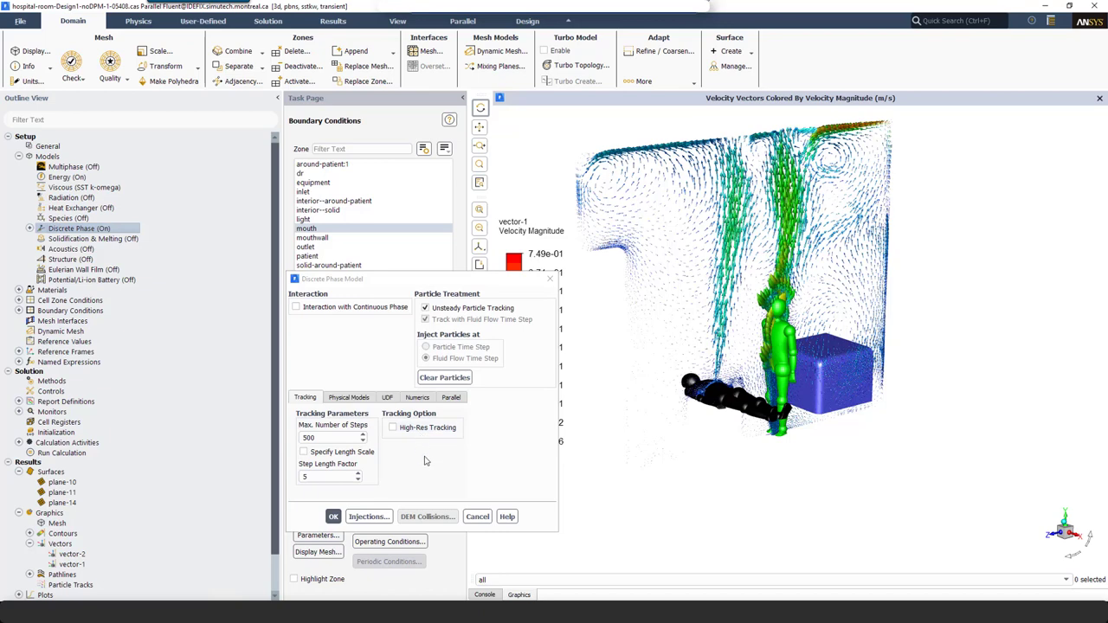
Step: Accept the discrete phase model settings and confirm escape as the outlet's discrete phase boundary type
{"action": "left_click", "coordinate": [333, 516]}
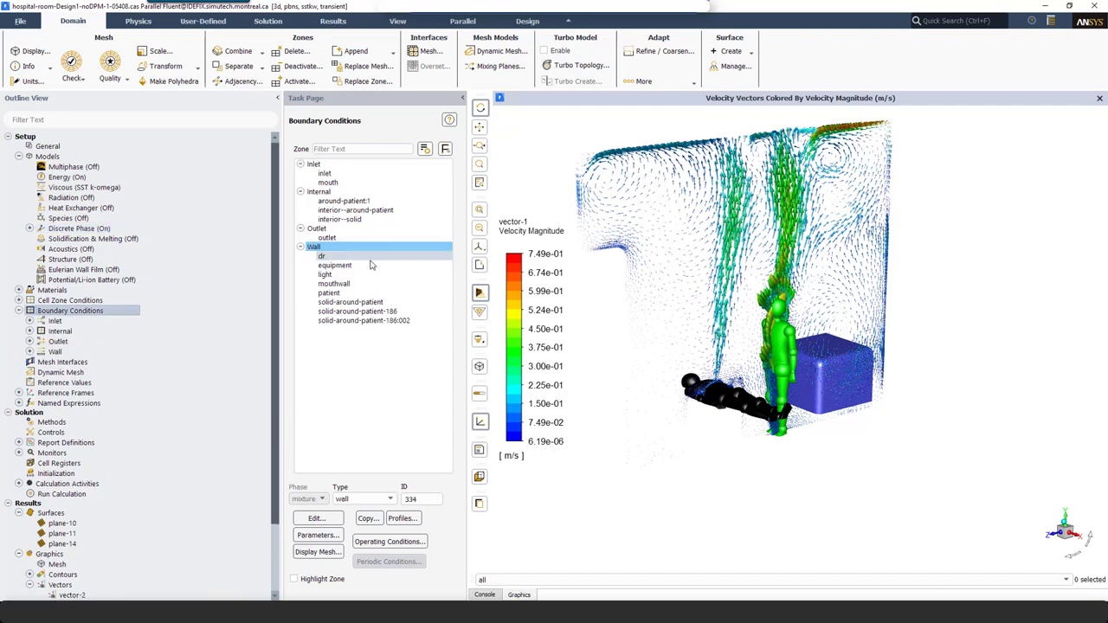
{"action": "double_click", "coordinate": [332, 238]}
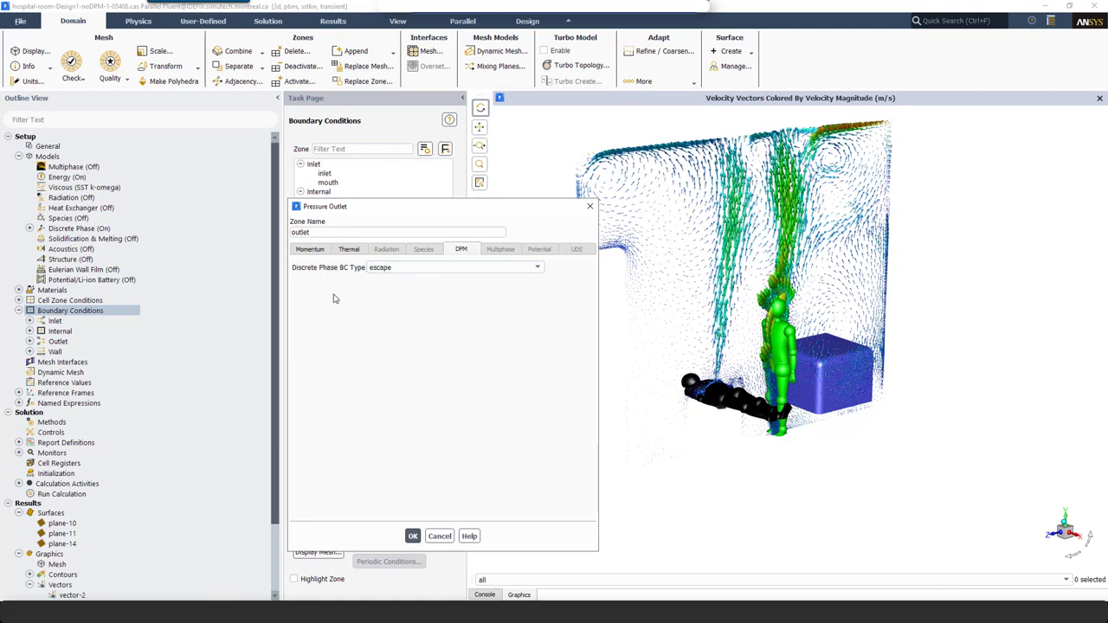
{"action": "left_click", "coordinate": [414, 536]}
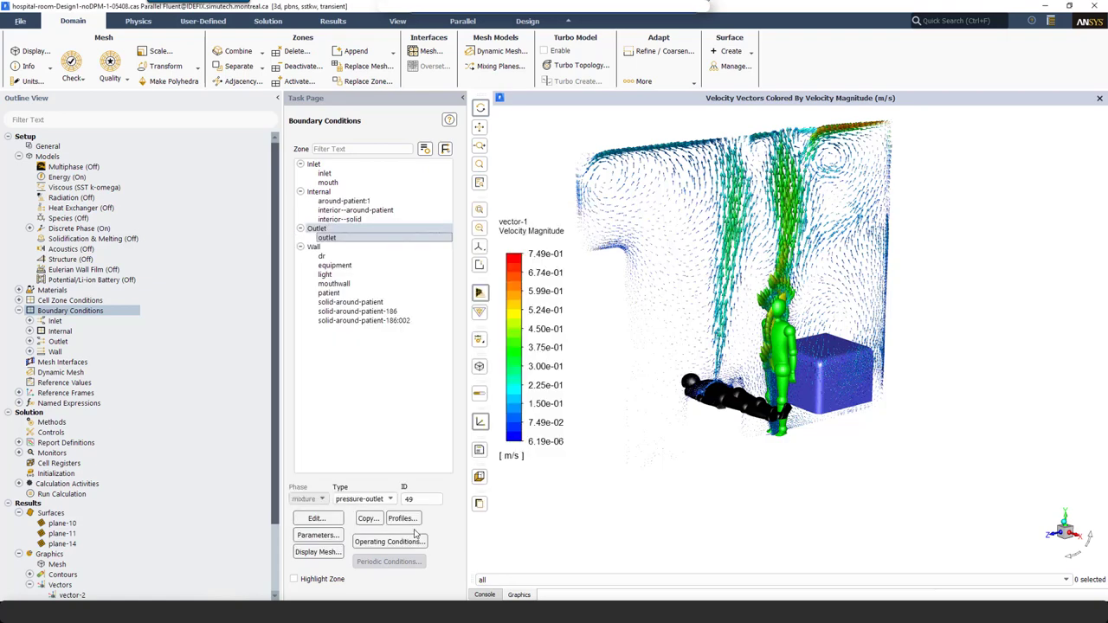
Step: Set the discrete phase boundary condition of the dr wall to trap and accept the wall settings
{"action": "double_click", "coordinate": [321, 258]}
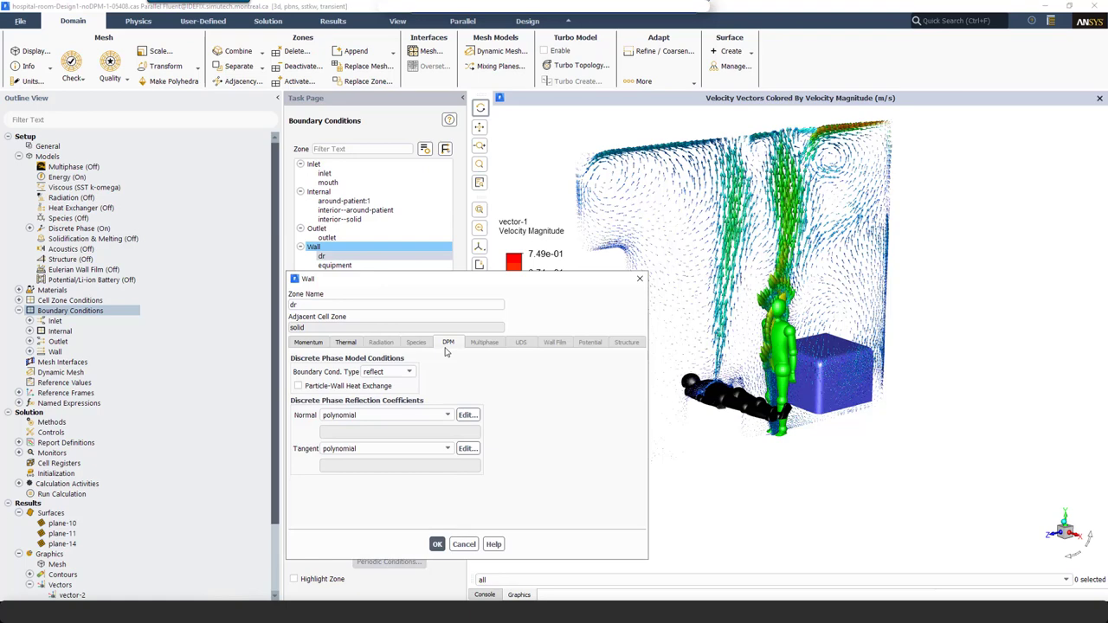
{"action": "left_click", "coordinate": [383, 372]}
{"action": "left_click", "coordinate": [373, 391]}
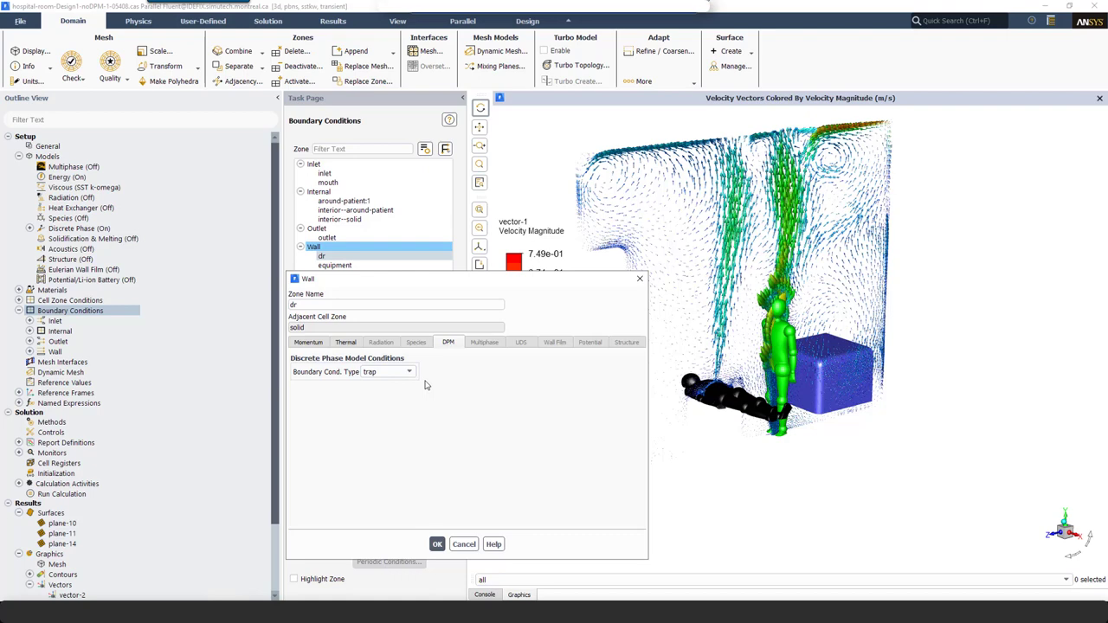
{"action": "left_click", "coordinate": [438, 544]}
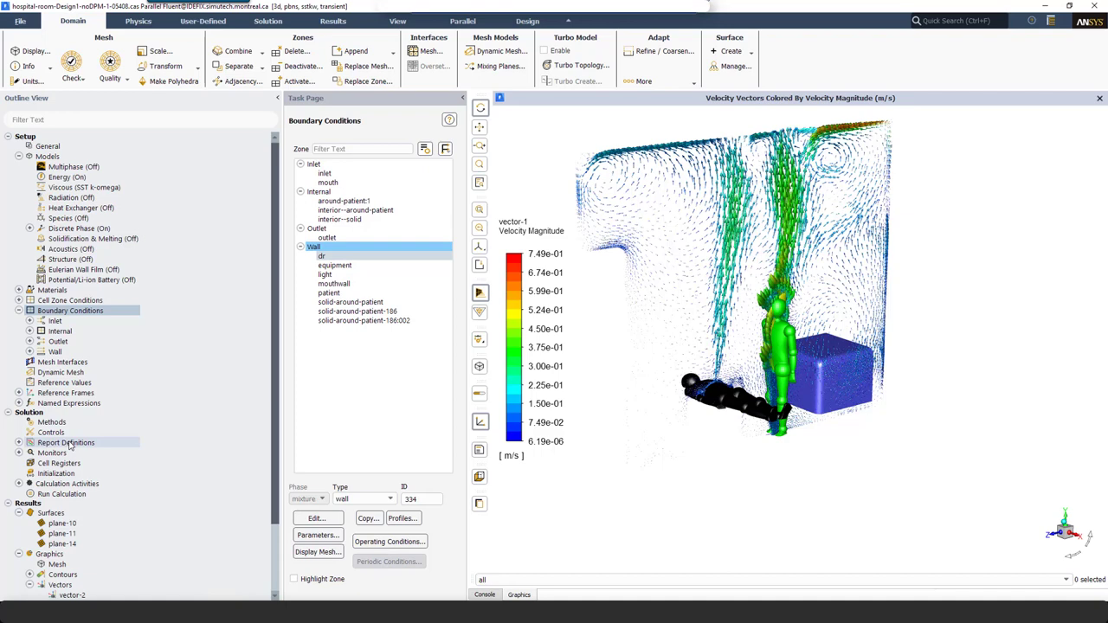
Step: Create an Escaped Mass DPM report definition for the outlet, named escape-particles, with a report file
{"action": "right_click", "coordinate": [71, 445]}
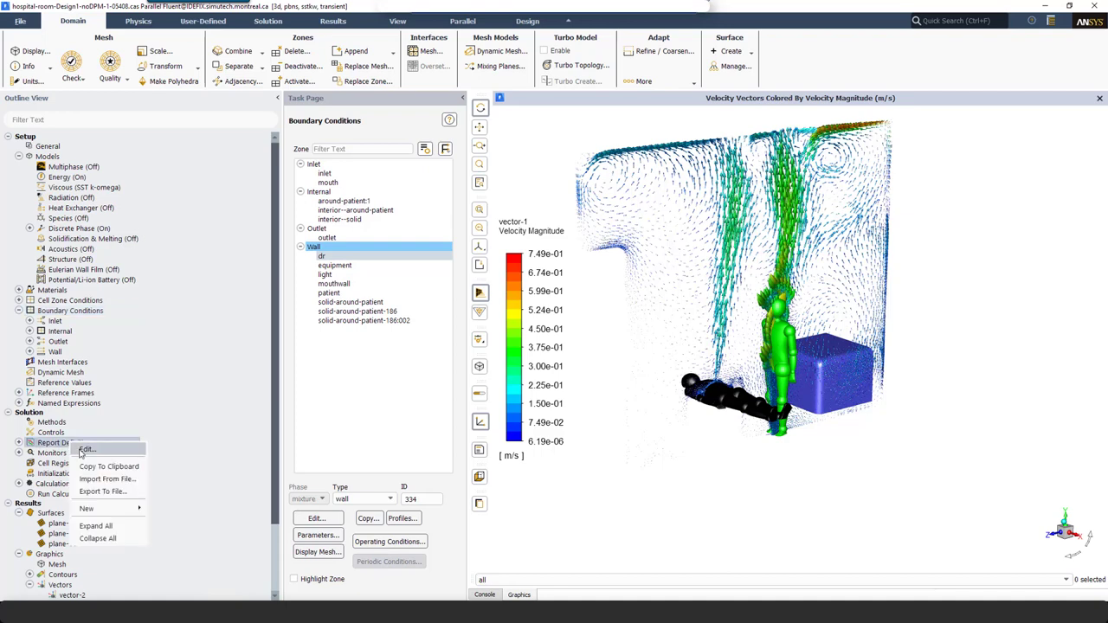
{"action": "mouse_move", "coordinate": [100, 513]}
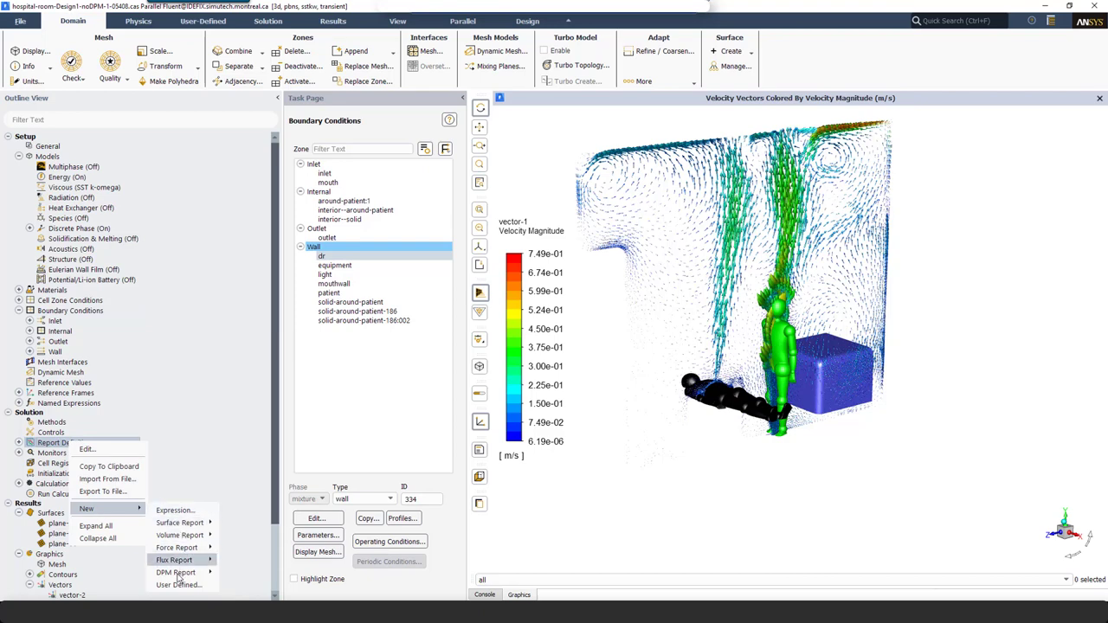
{"action": "mouse_move", "coordinate": [177, 577]}
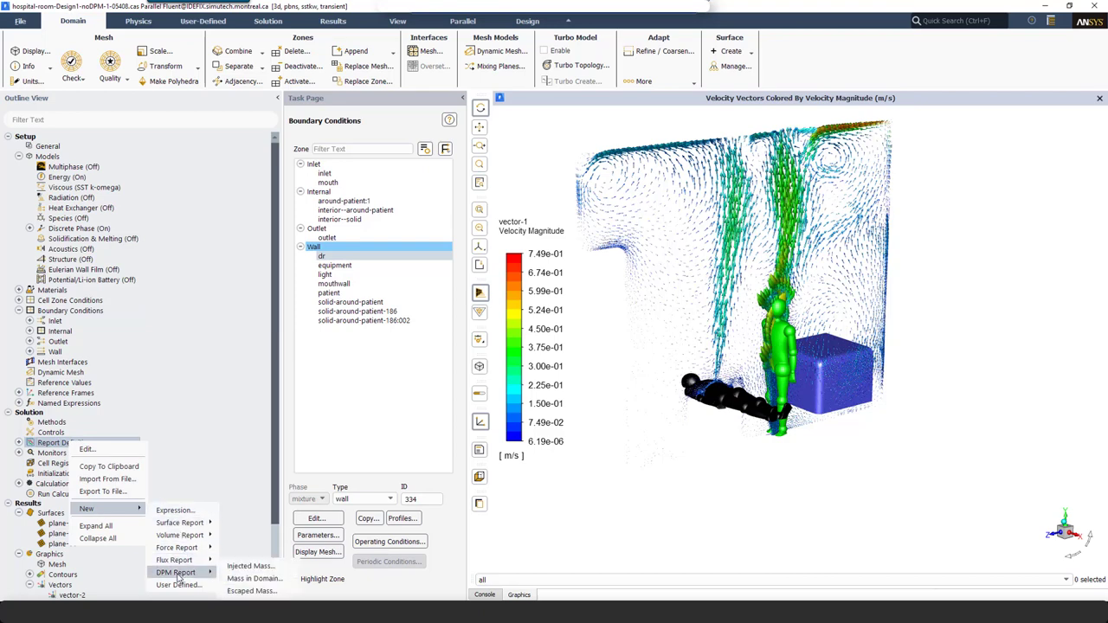
{"action": "left_click", "coordinate": [251, 591]}
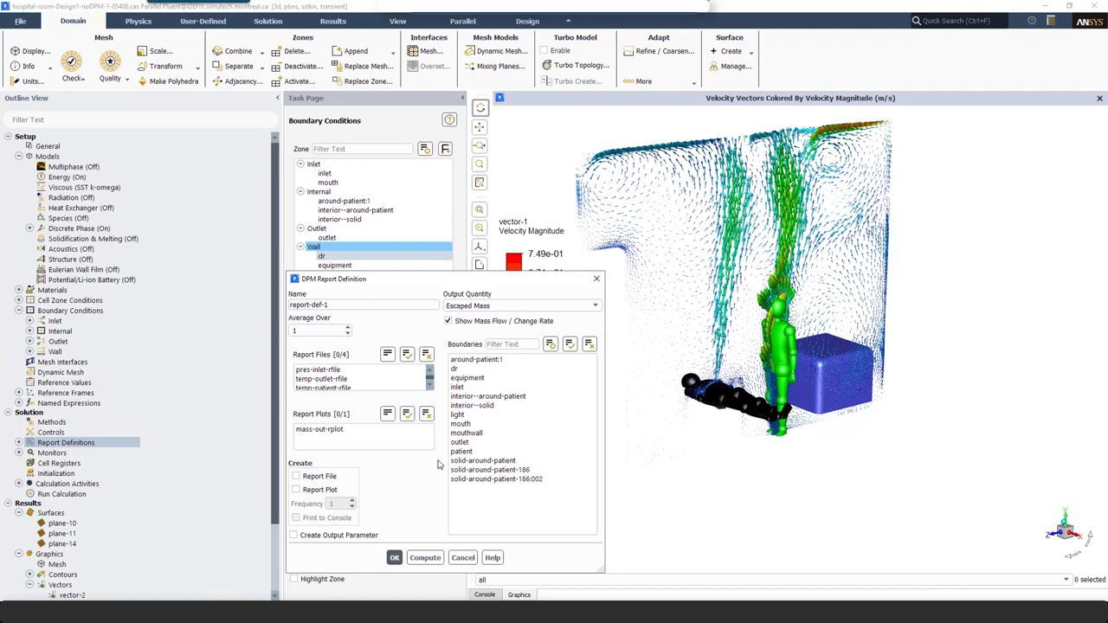
{"action": "left_click", "coordinate": [459, 443]}
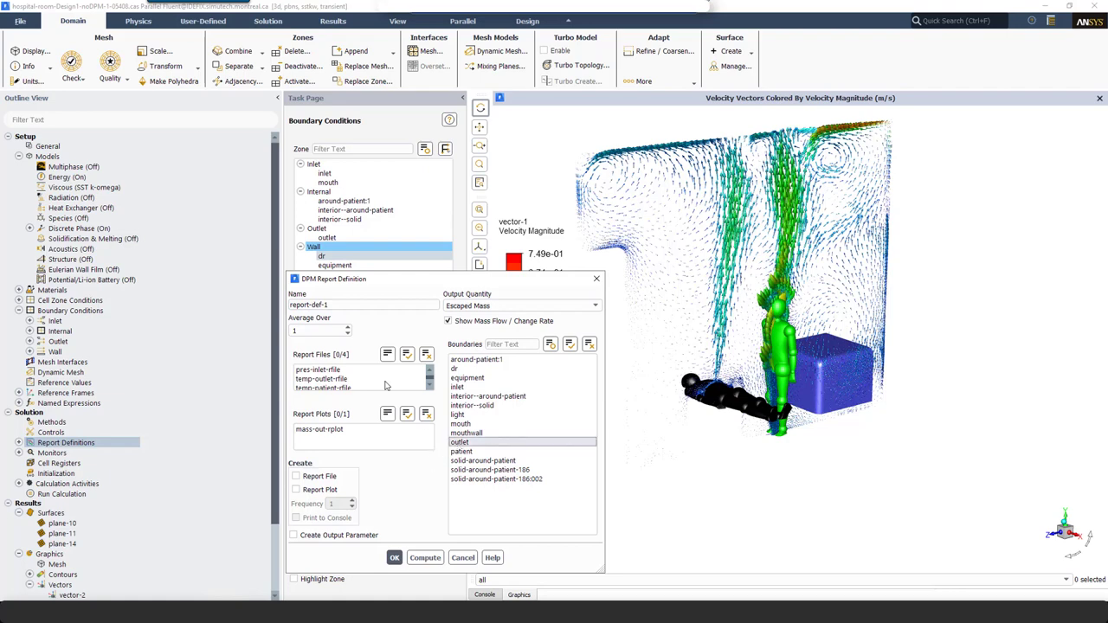
{"action": "triple_click", "coordinate": [358, 307]}
{"action": "key", "text": "ctrl+v"}
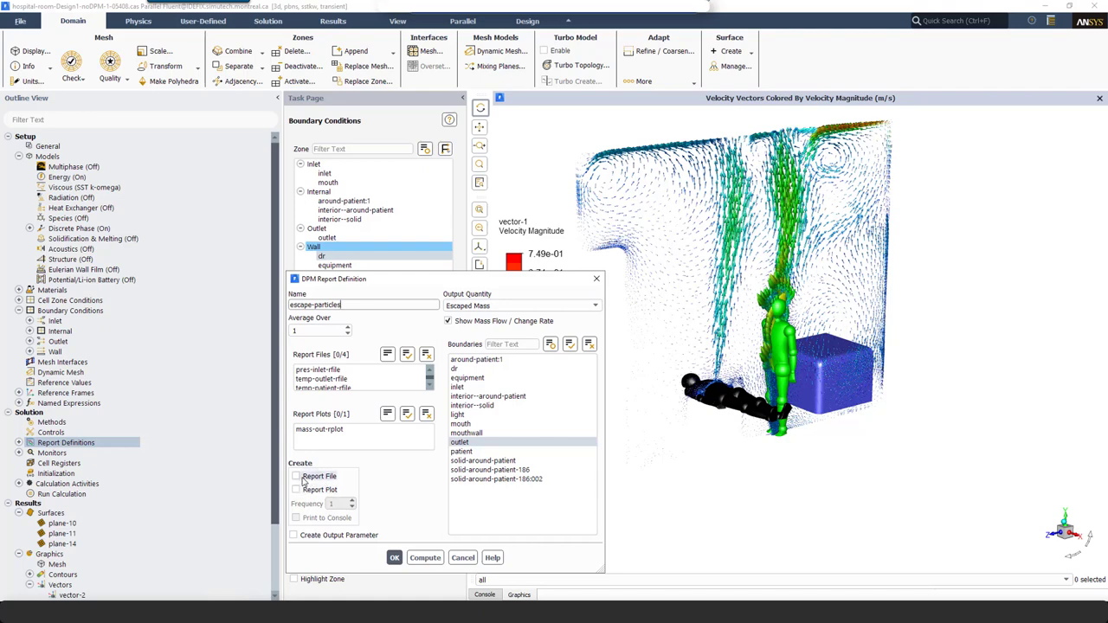
{"action": "left_click", "coordinate": [297, 476]}
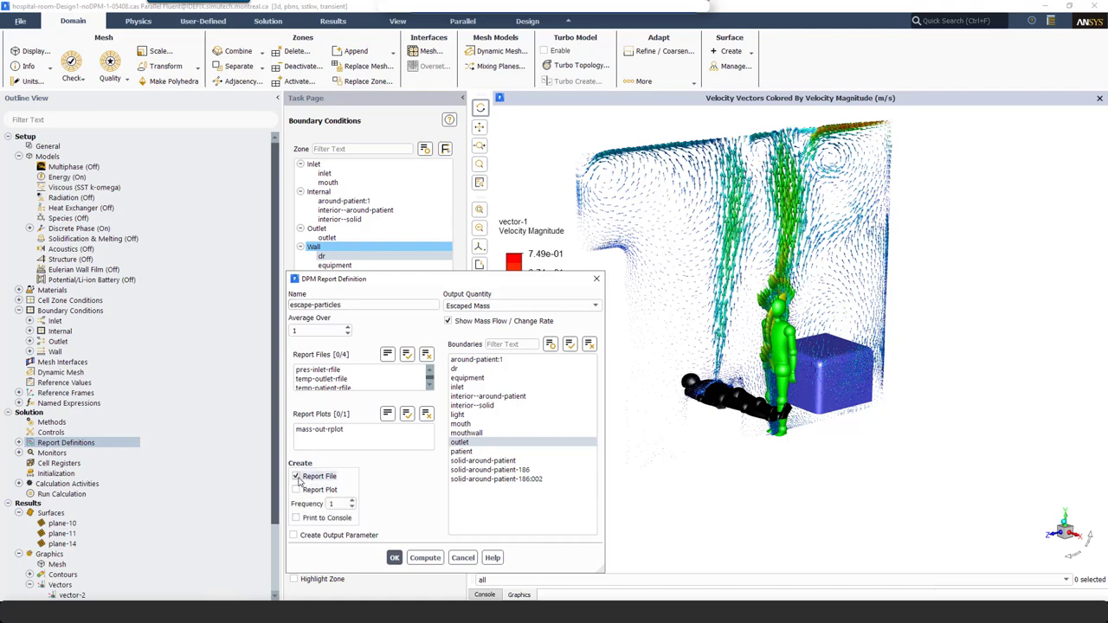
{"action": "left_click", "coordinate": [395, 559]}
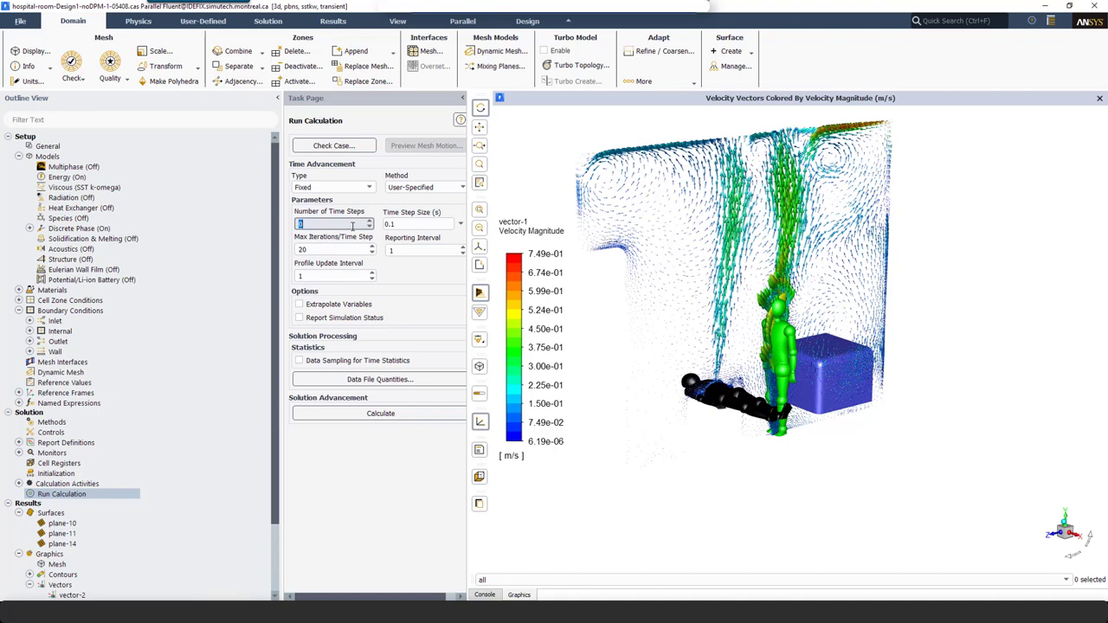
Step: Set the number of time steps for the transient calculation to 3000
{"action": "type", "text": "3000"}
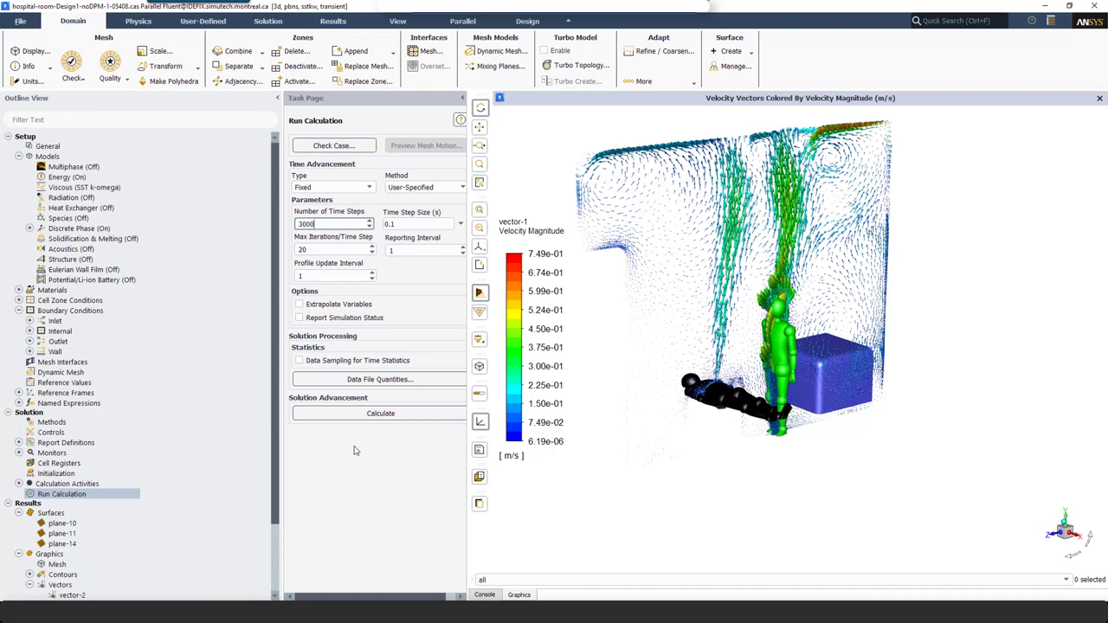